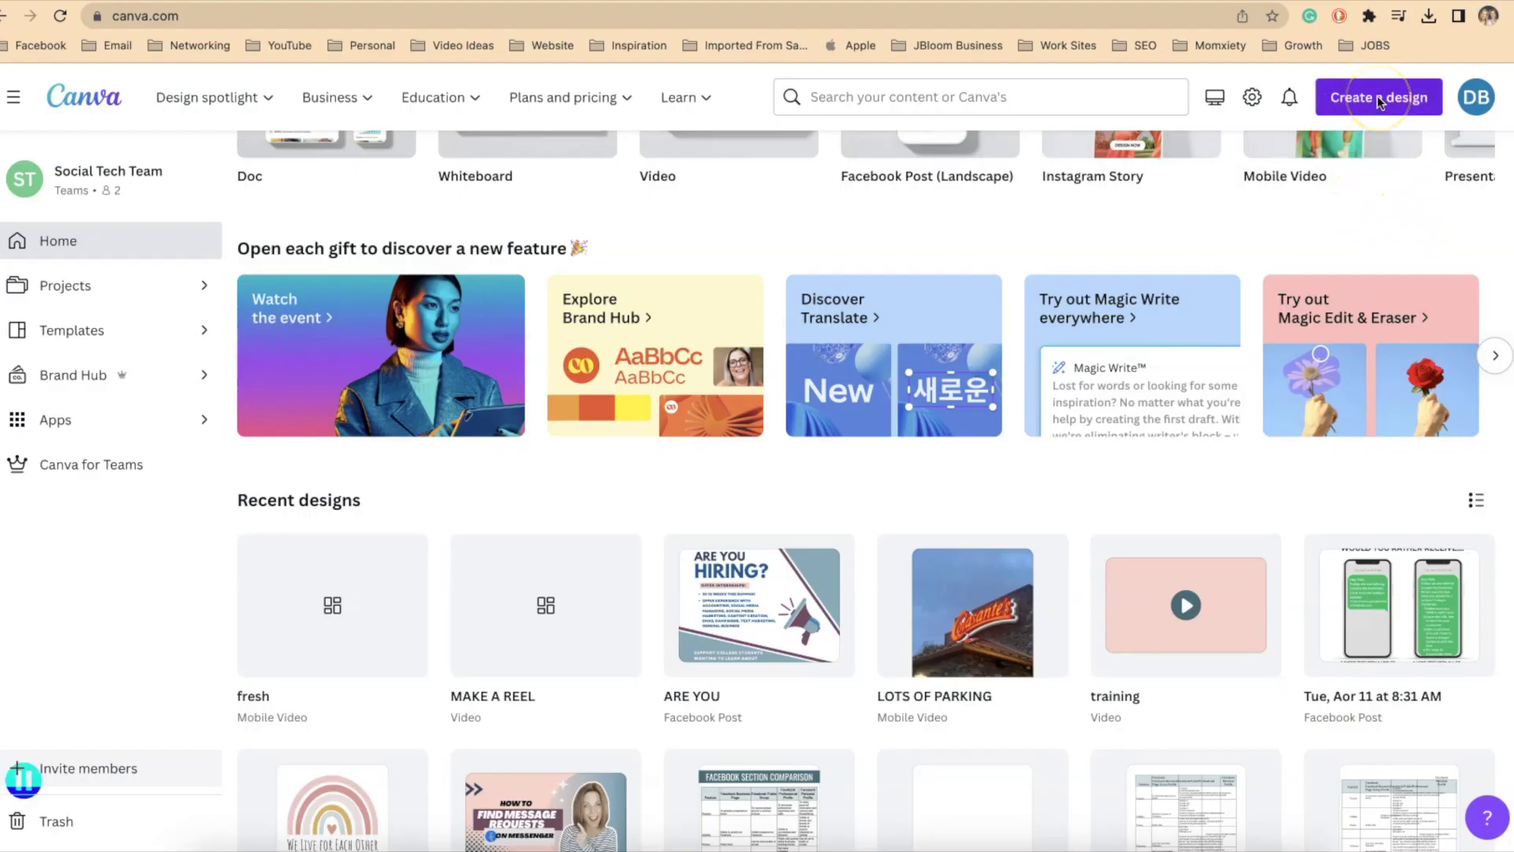
Open the Create a design menu to see the list of design formats
left_click(1376, 96)
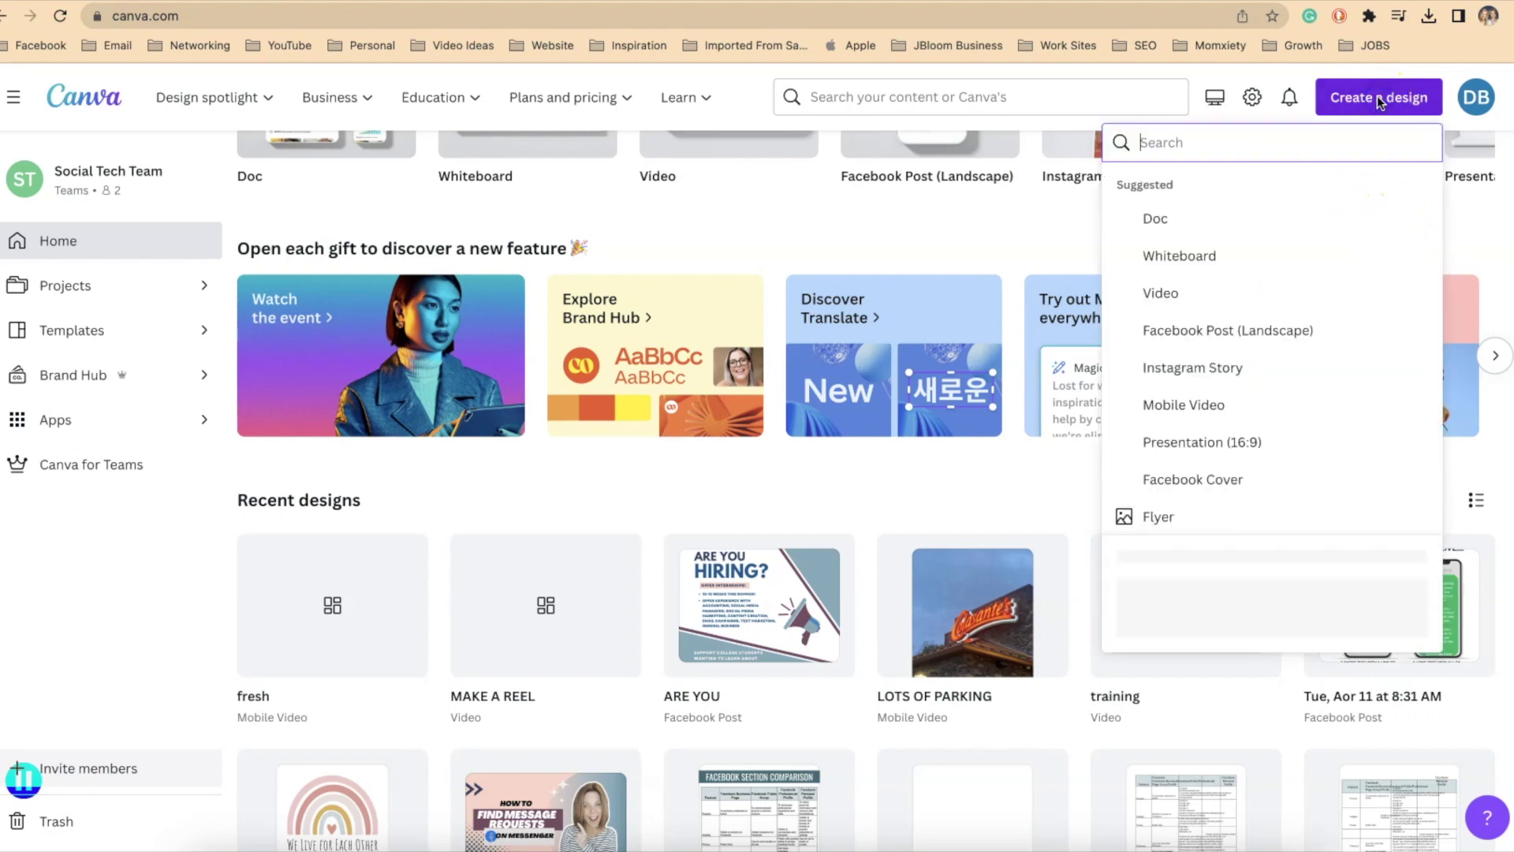
Search design formats for 'mobile' to start a blank Mobile Video design
left_click(1304, 145)
type("mobi")
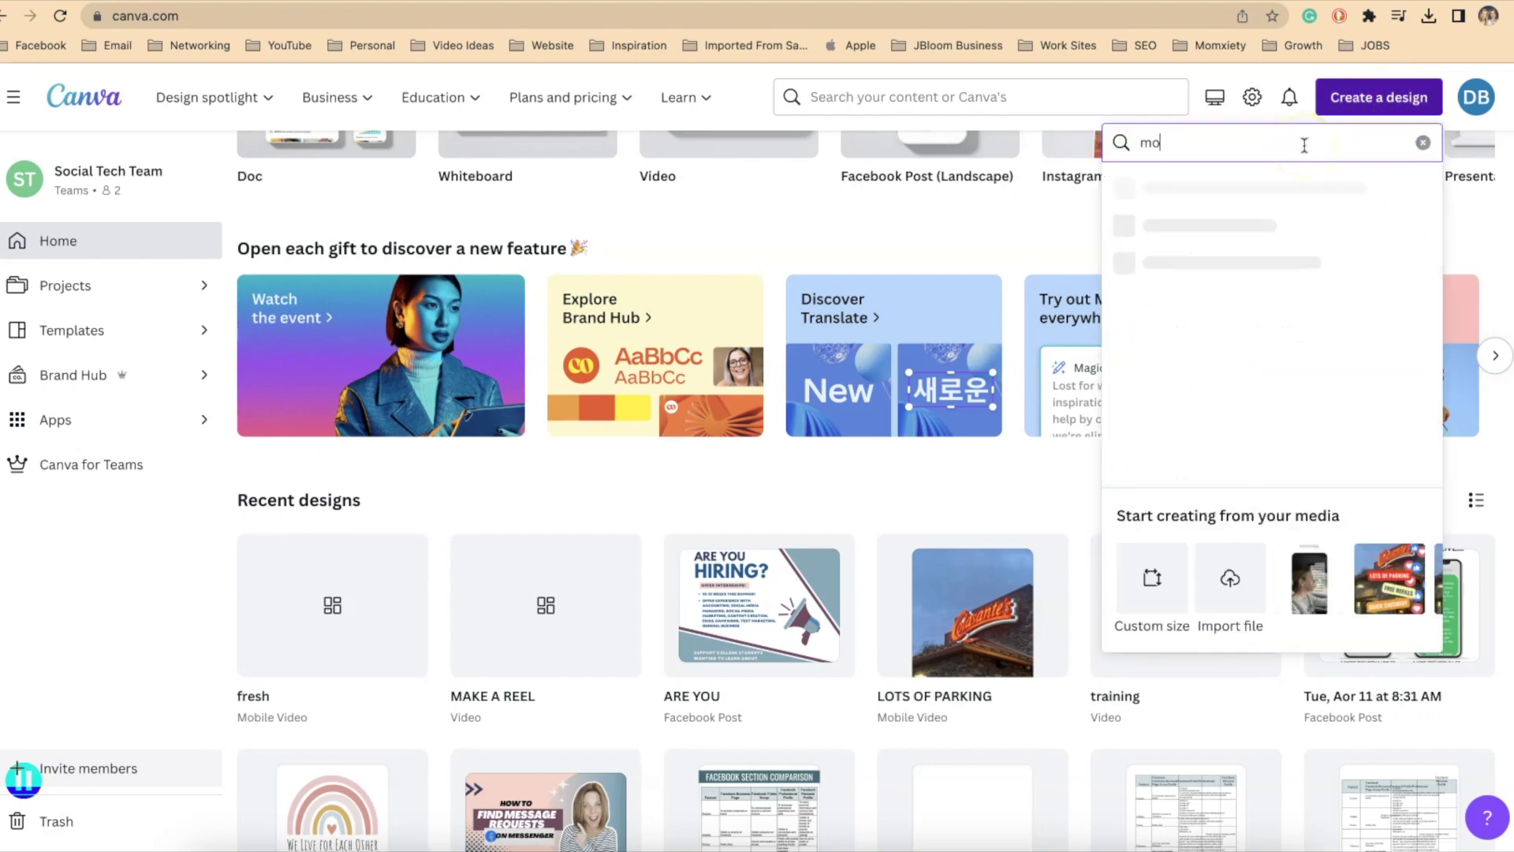
type("le")
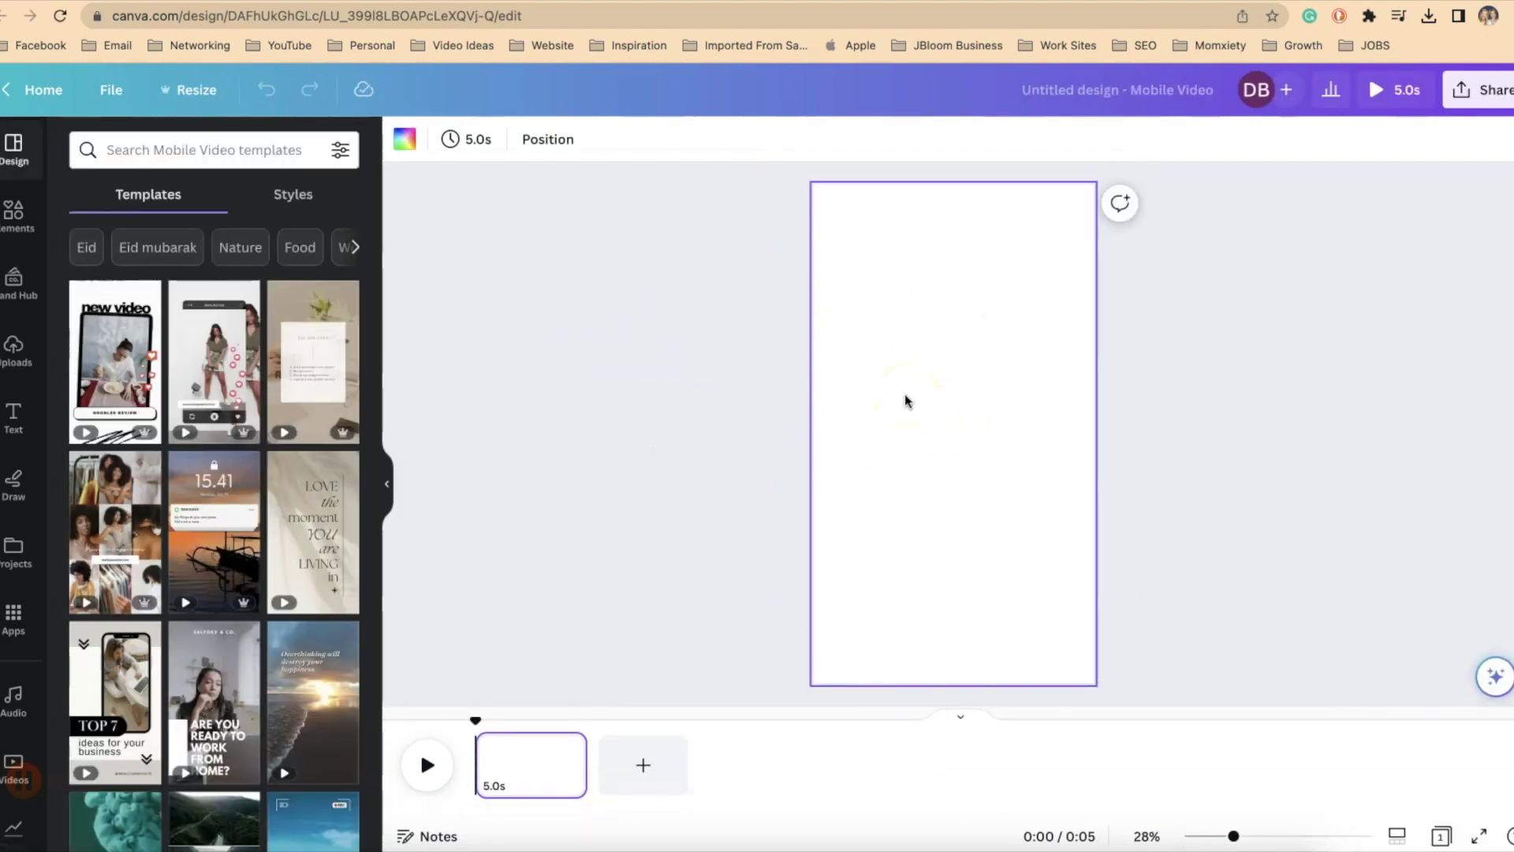
Add the uploaded restaurant storefront photo, enlarged and centred to fill the vertical page
left_click(31, 359)
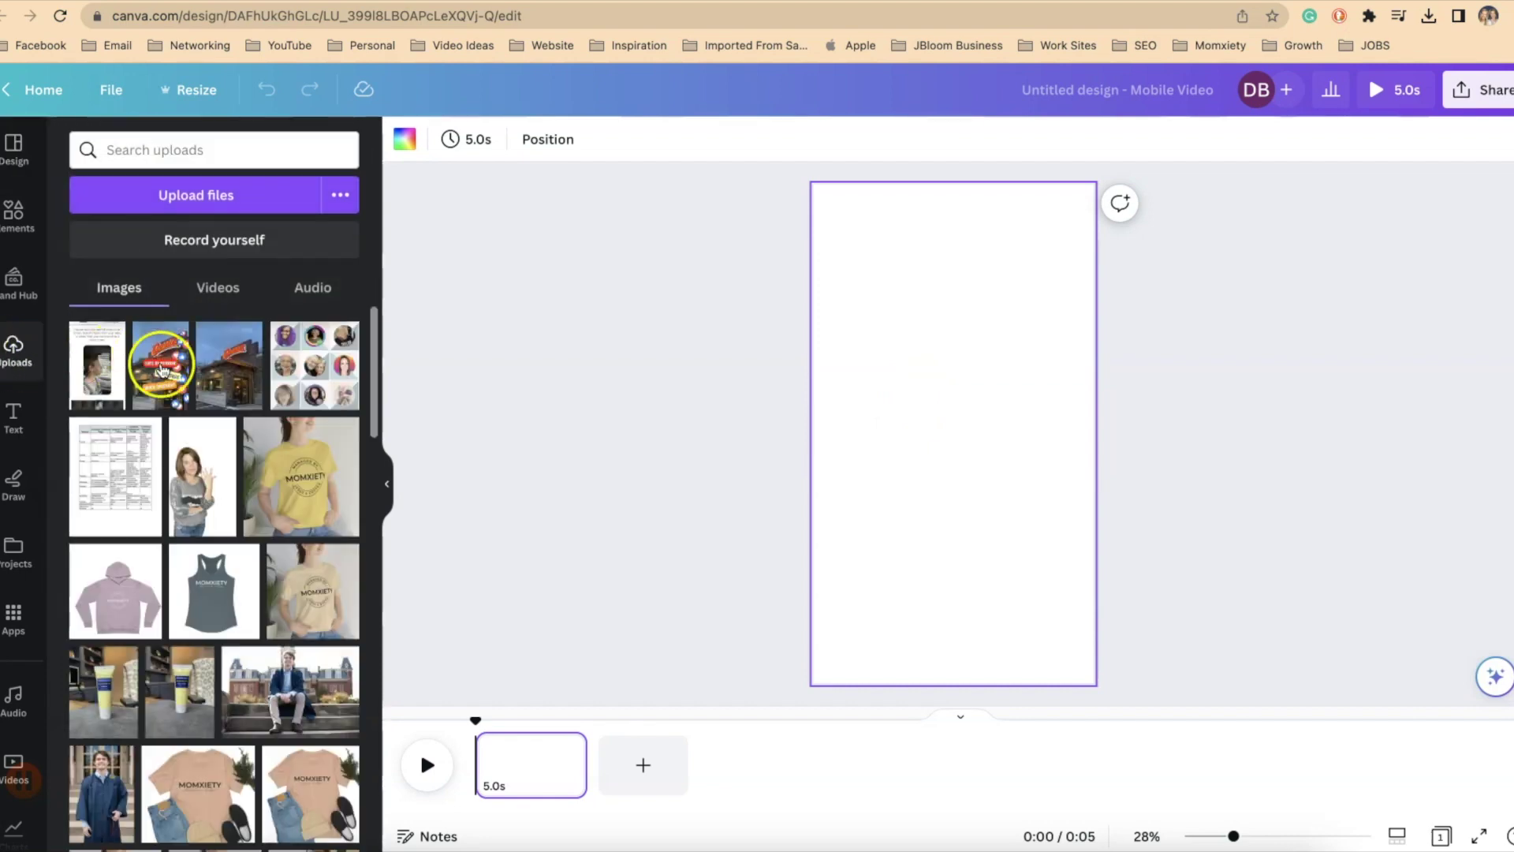
left_click(231, 388)
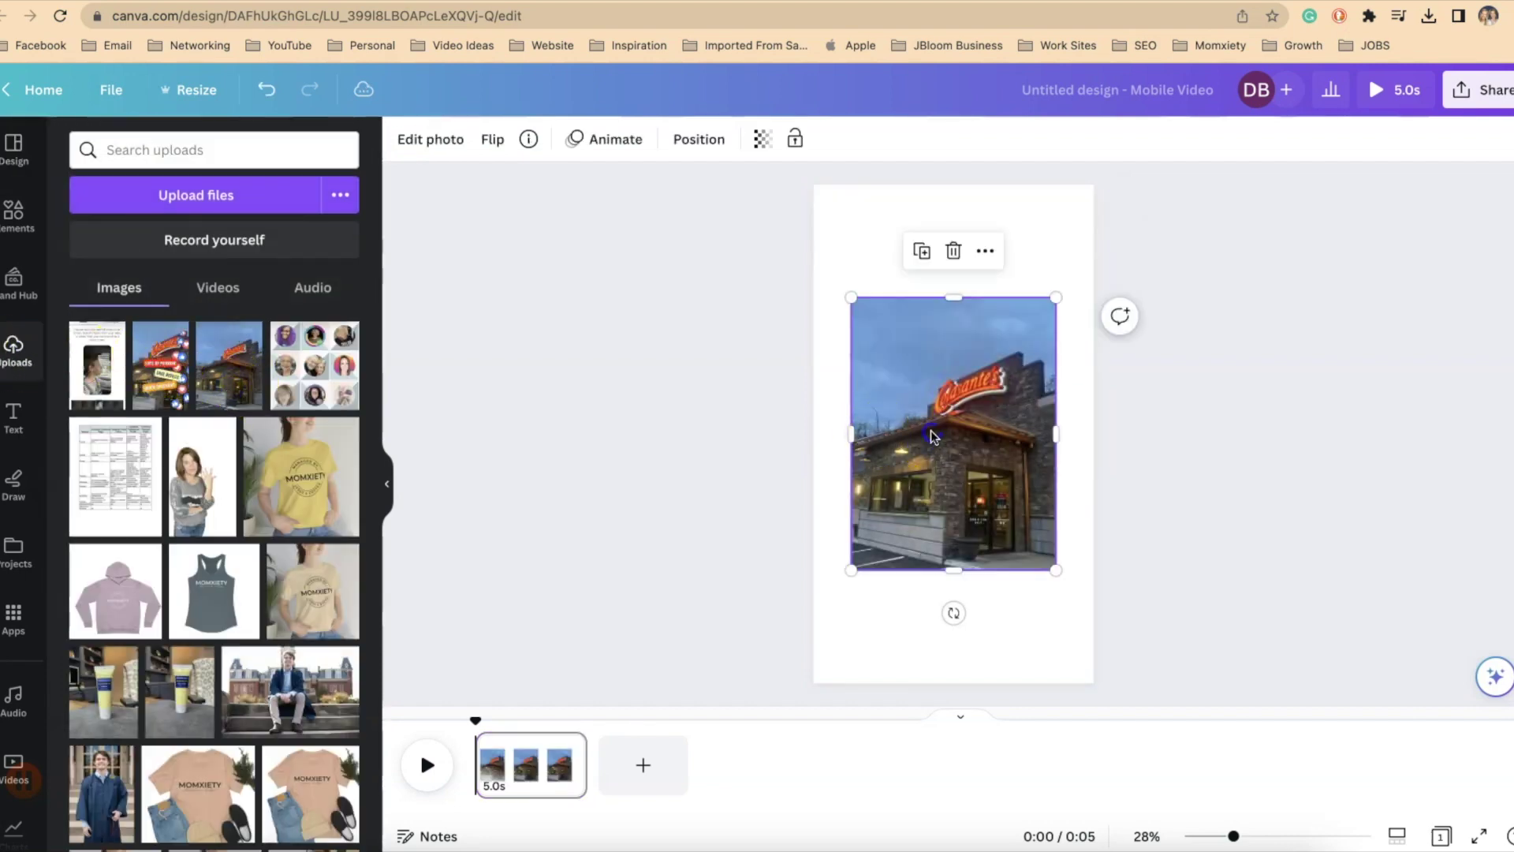
left_click_drag(933, 432, 898, 330)
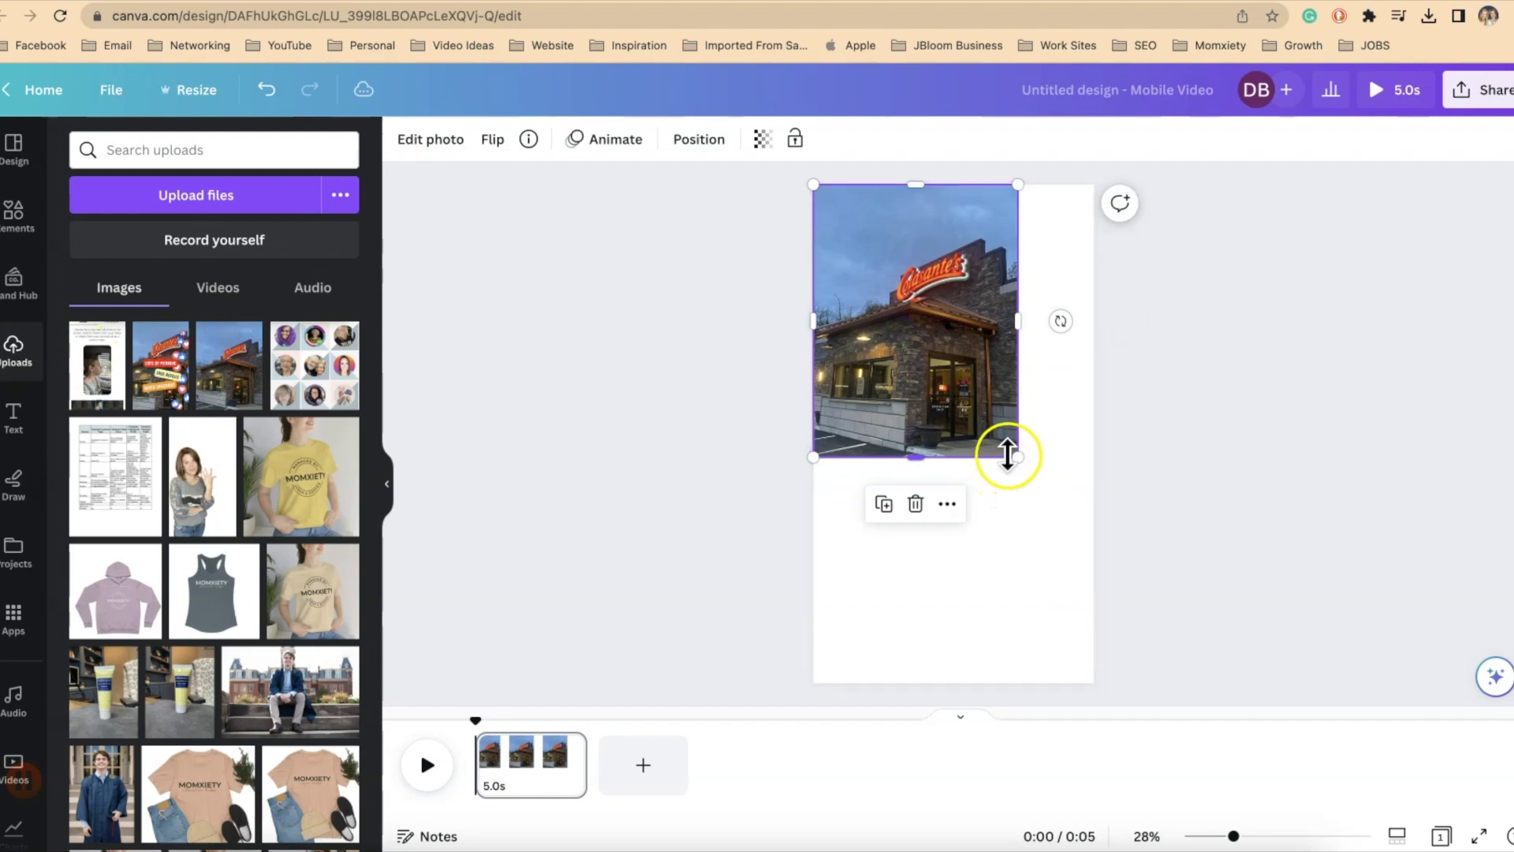
left_click_drag(1008, 455, 1186, 683)
left_click_drag(996, 520, 964, 515)
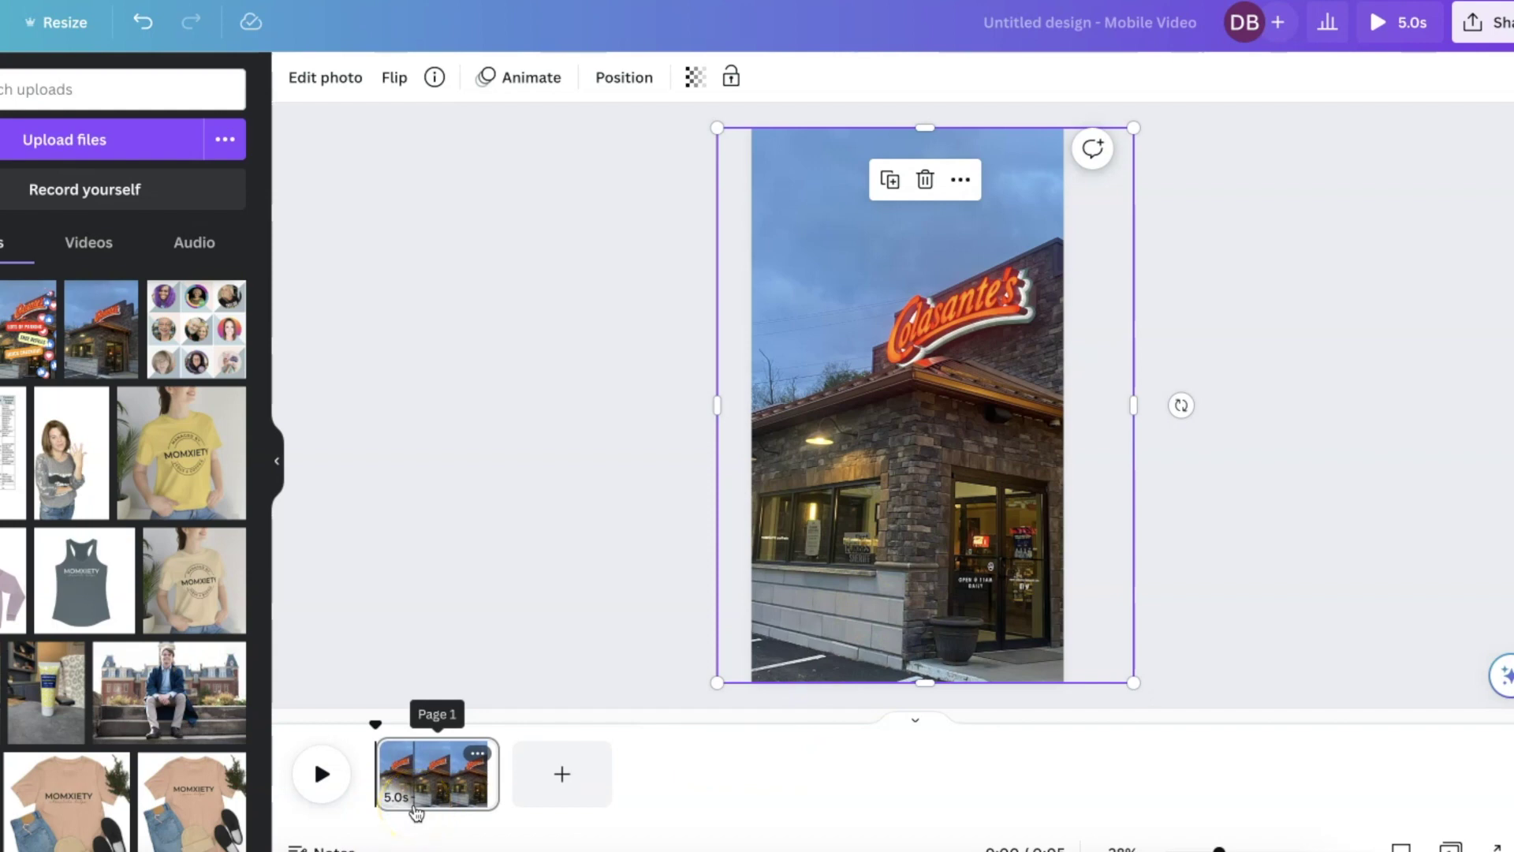
Select the storefront page and shorten its duration from 5.0s to 0.5s
left_click(418, 804)
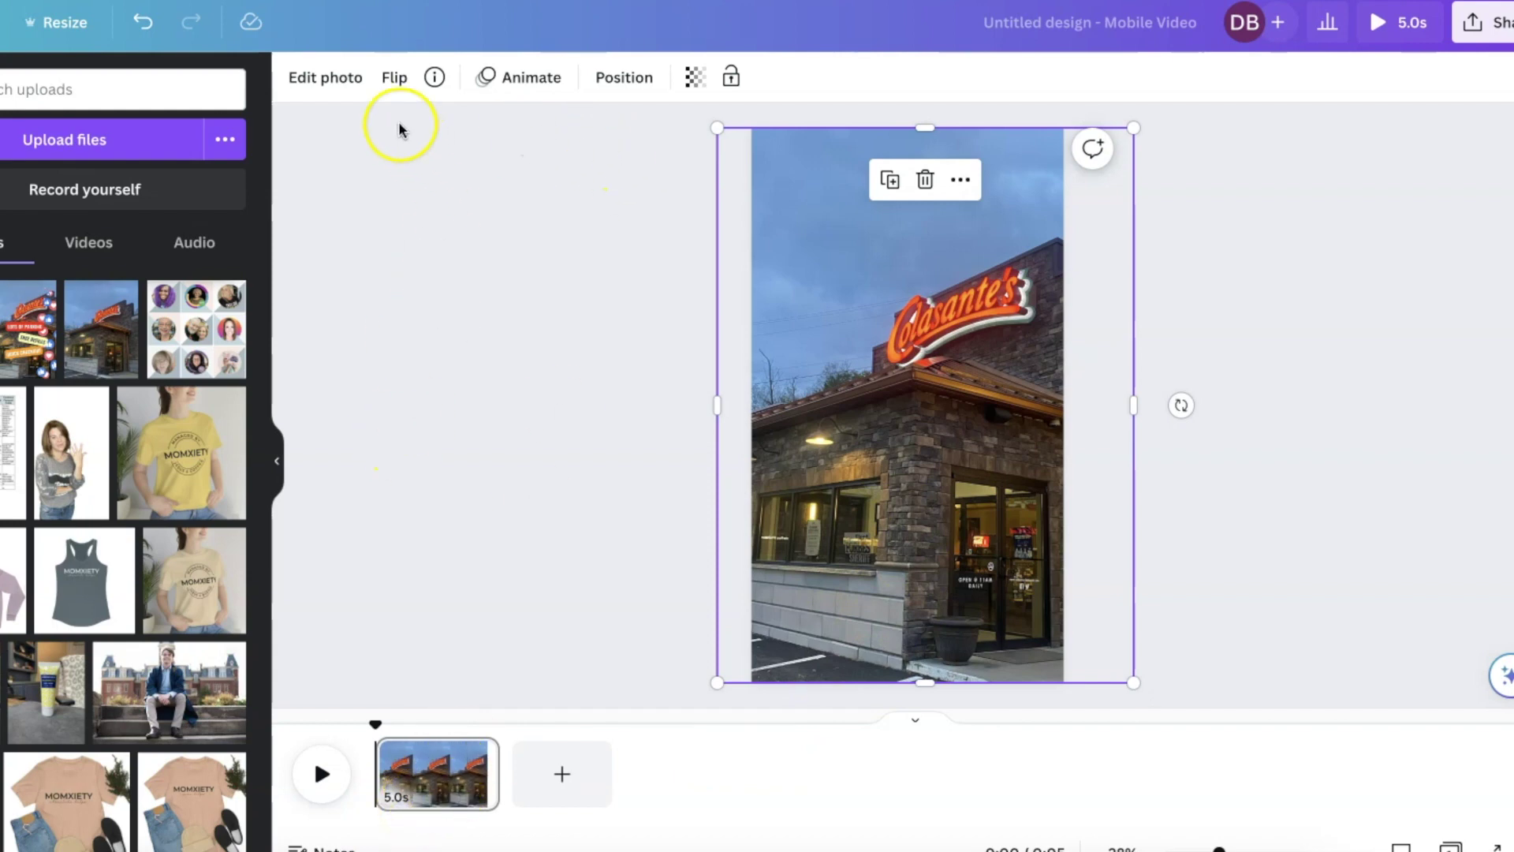
left_click(477, 800)
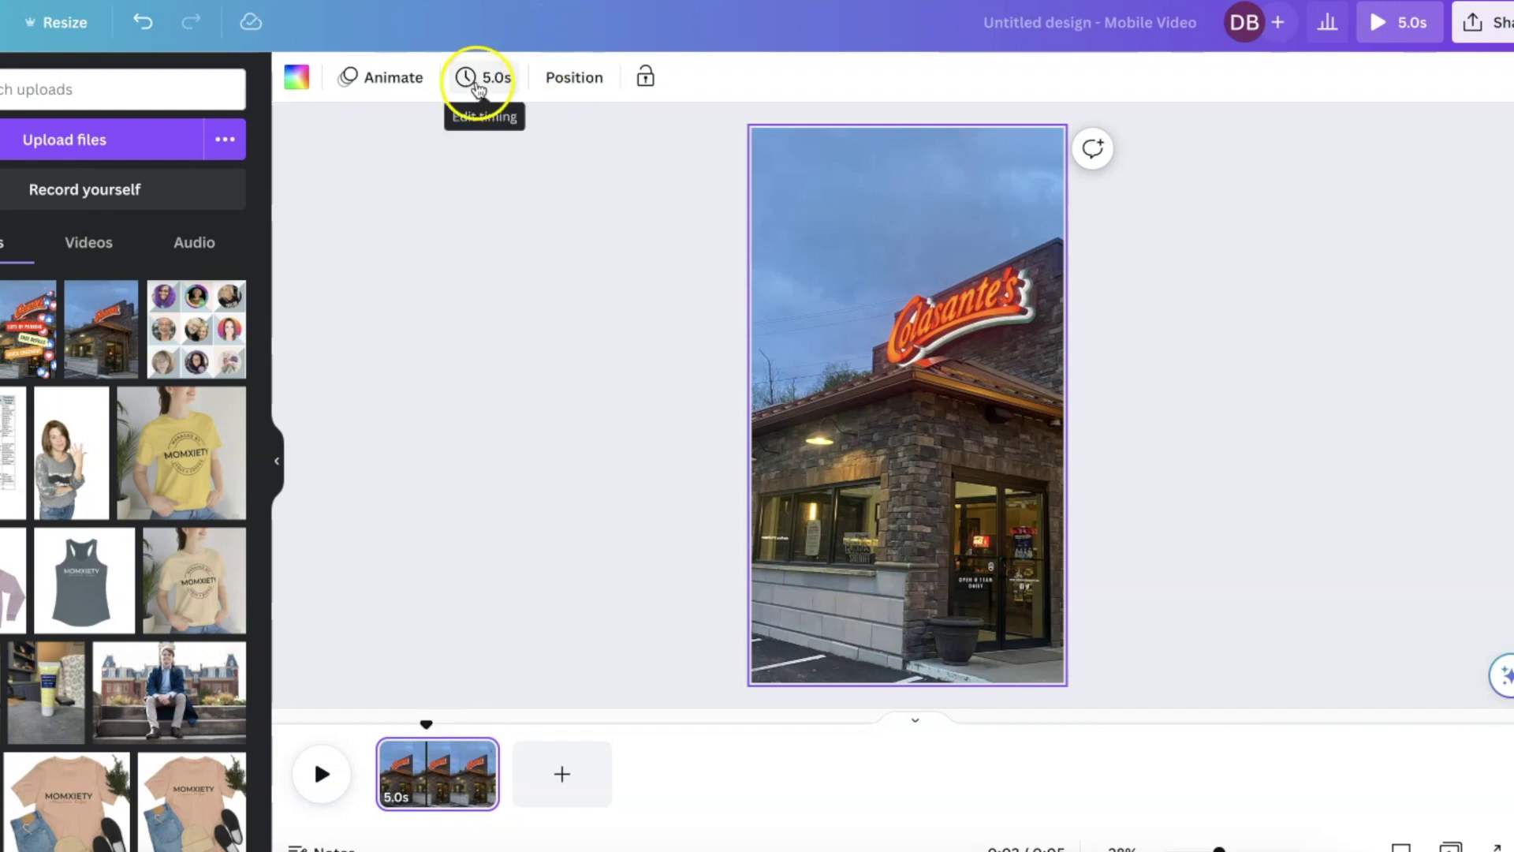
left_click(480, 84)
left_click_drag(507, 166, 508, 170)
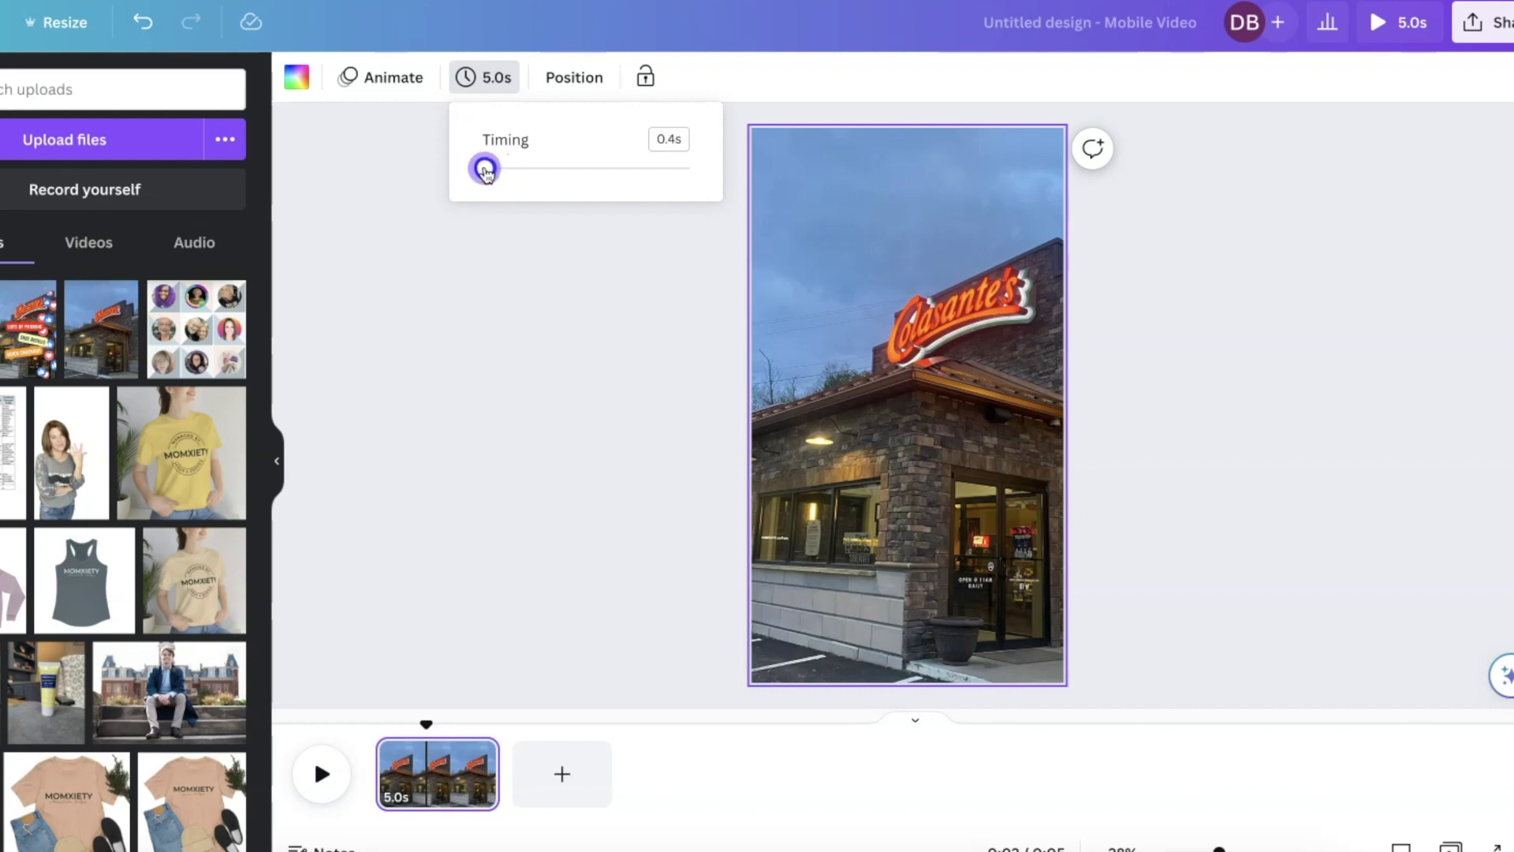
left_click_drag(485, 170, 485, 168)
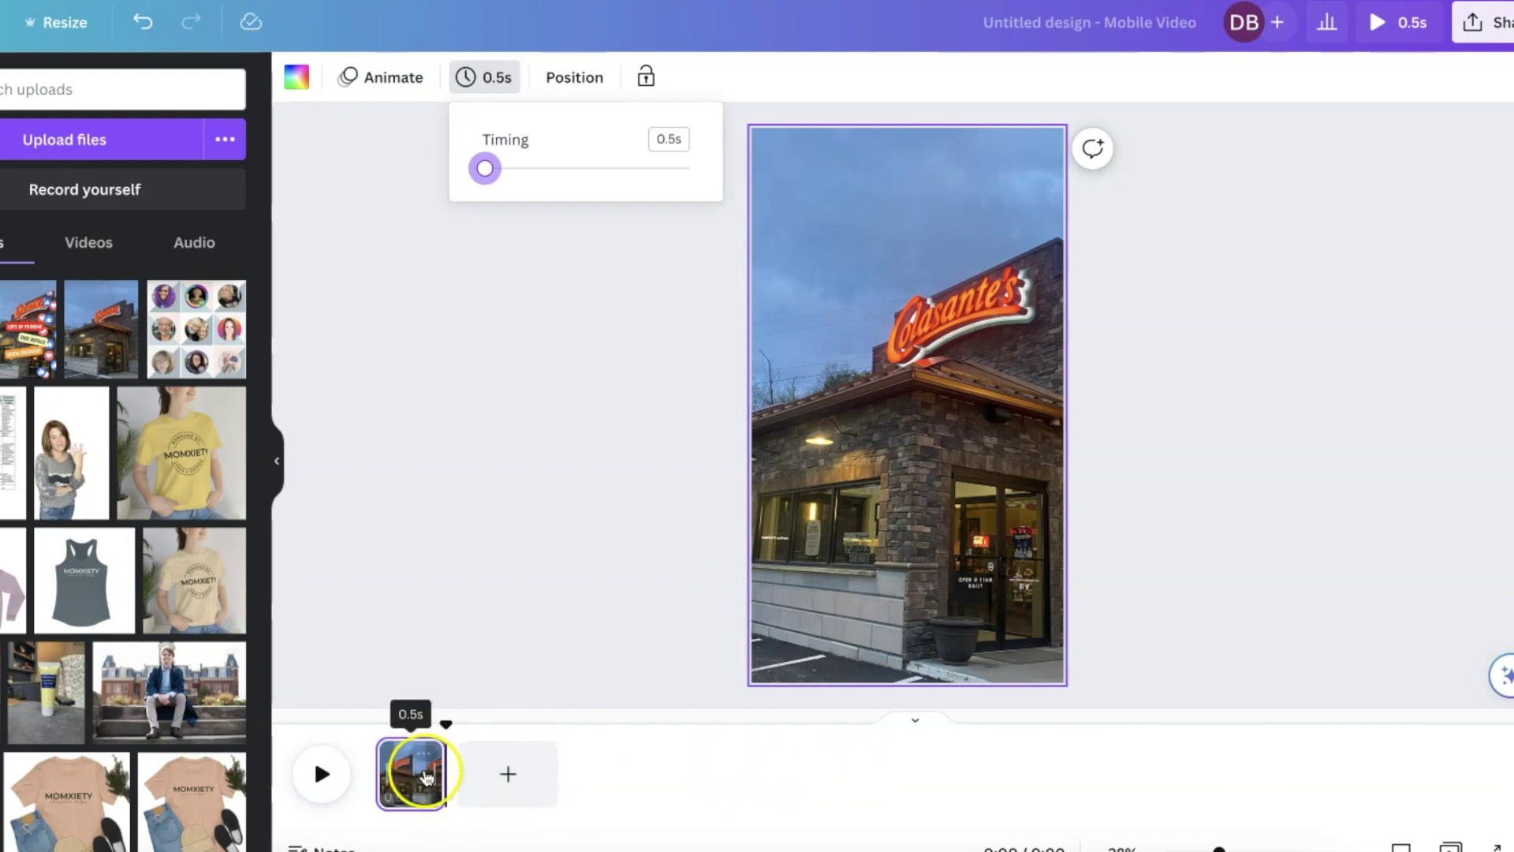
left_click(424, 757)
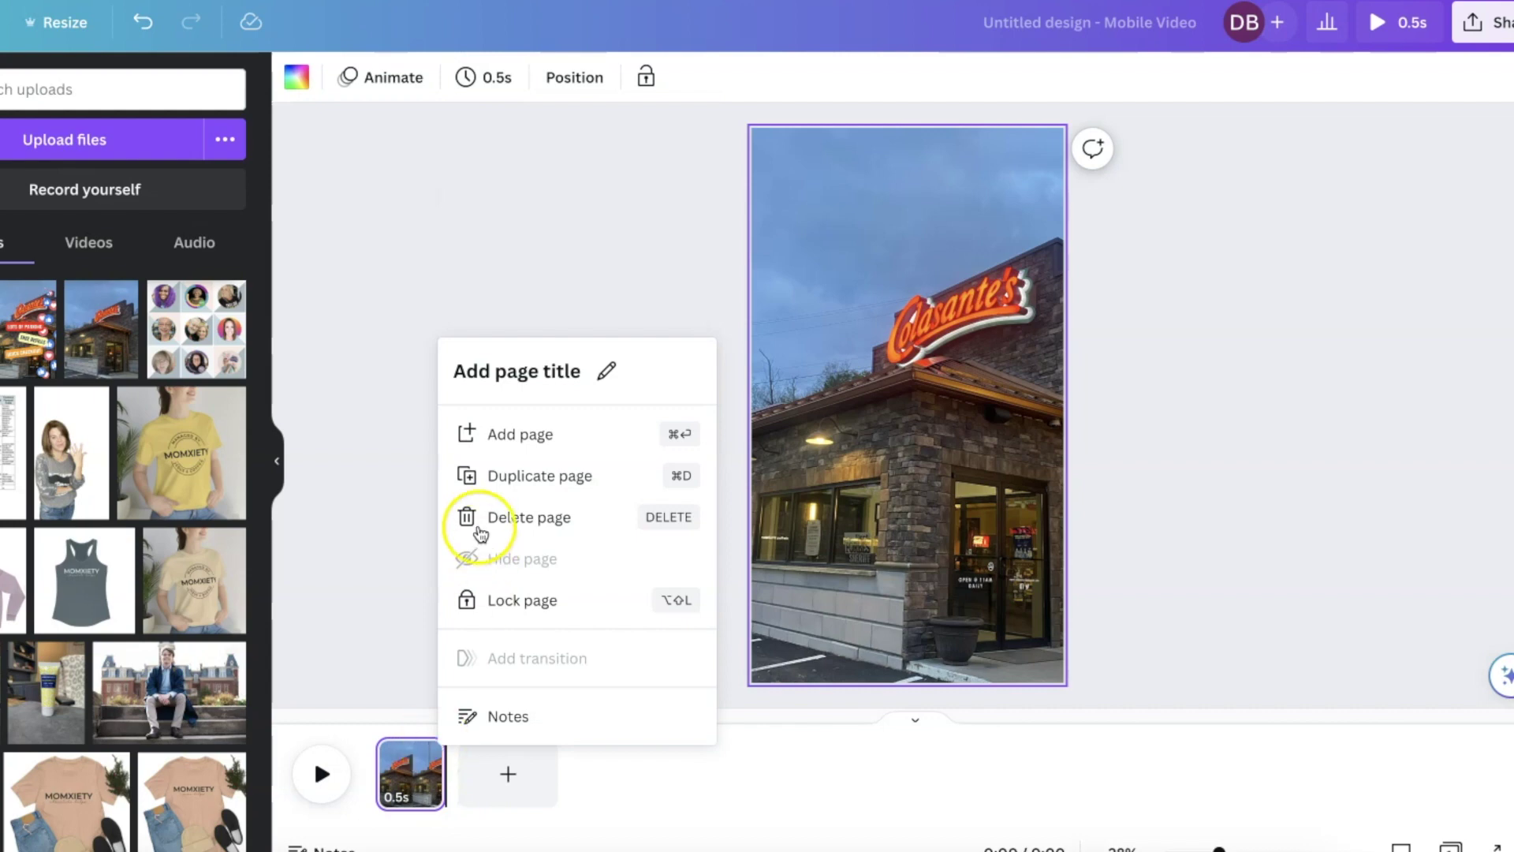
Duplicate the photo page and set the second page's duration to 1.5s
left_click(502, 477)
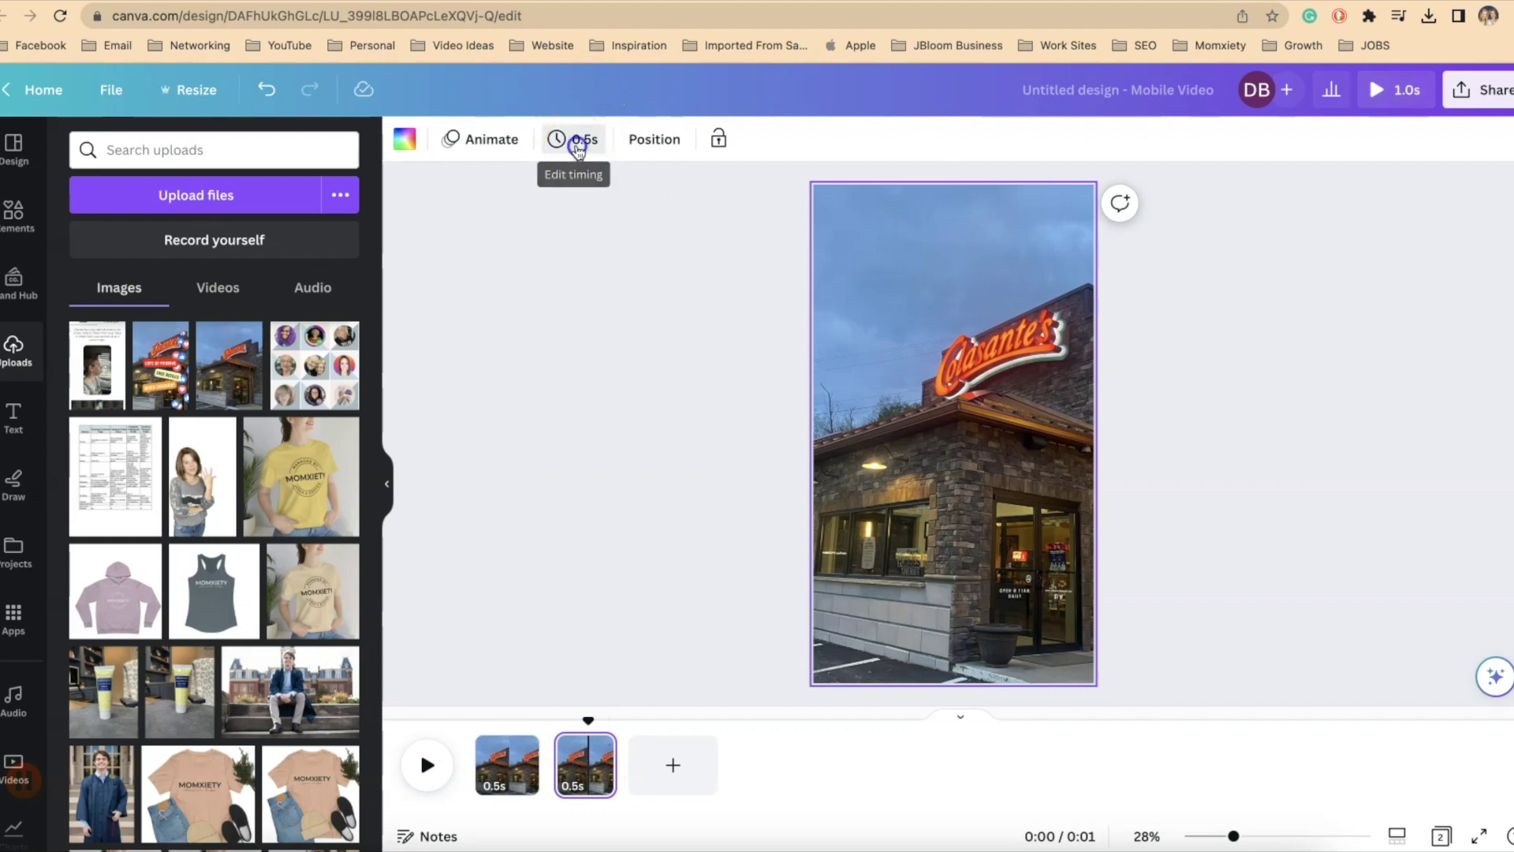
left_click(578, 145)
left_click_drag(575, 224, 578, 223)
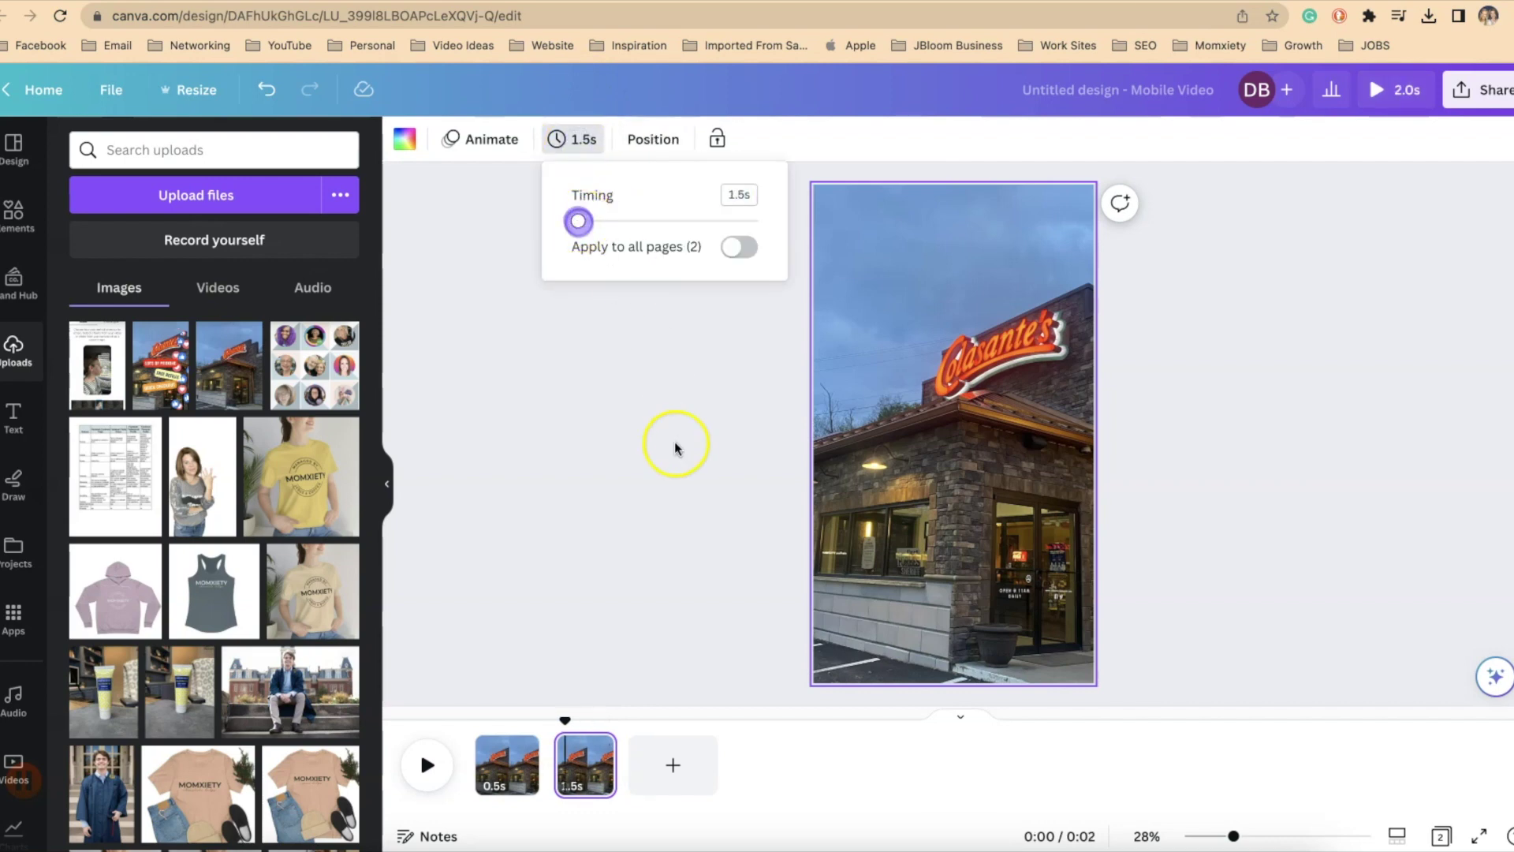
left_click(593, 764)
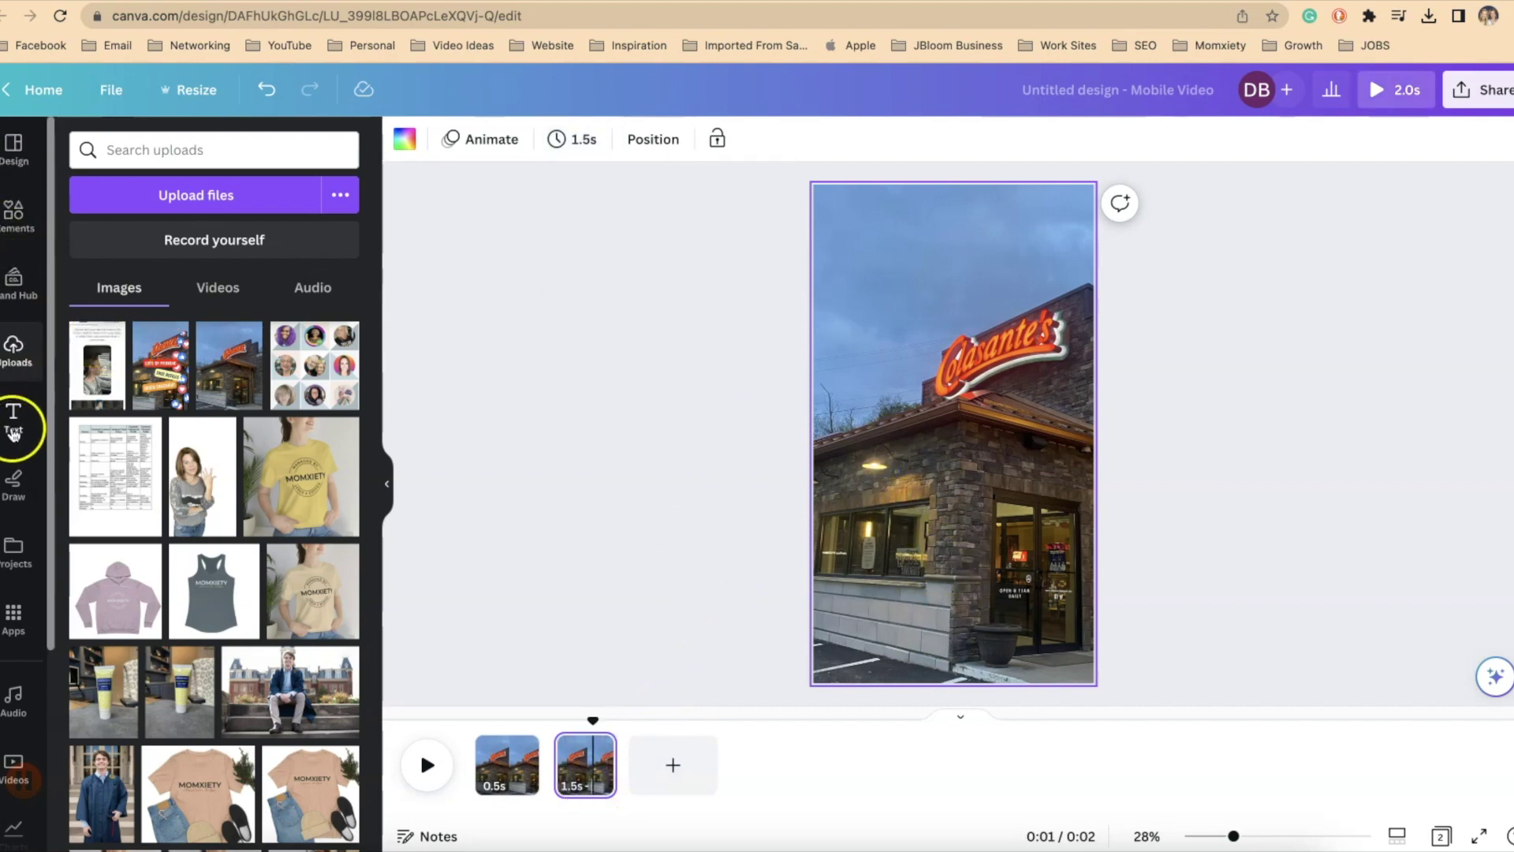
Add a heading on page 2, placed over the storefront and enlarged to size 55.7
left_click(13, 418)
left_click(101, 290)
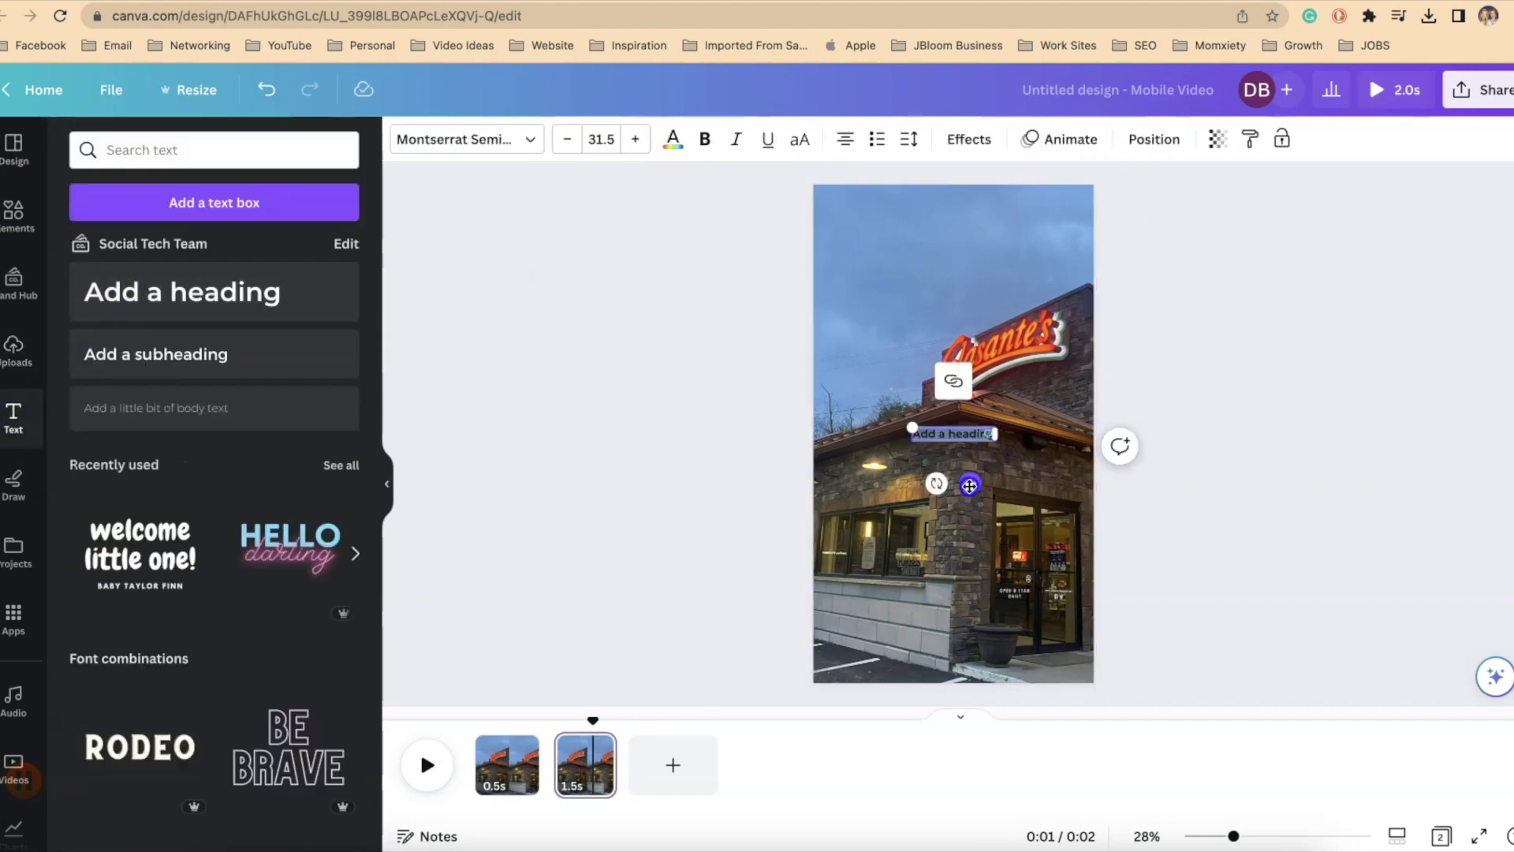
left_click_drag(970, 483, 1002, 496)
left_click_drag(937, 432, 882, 406)
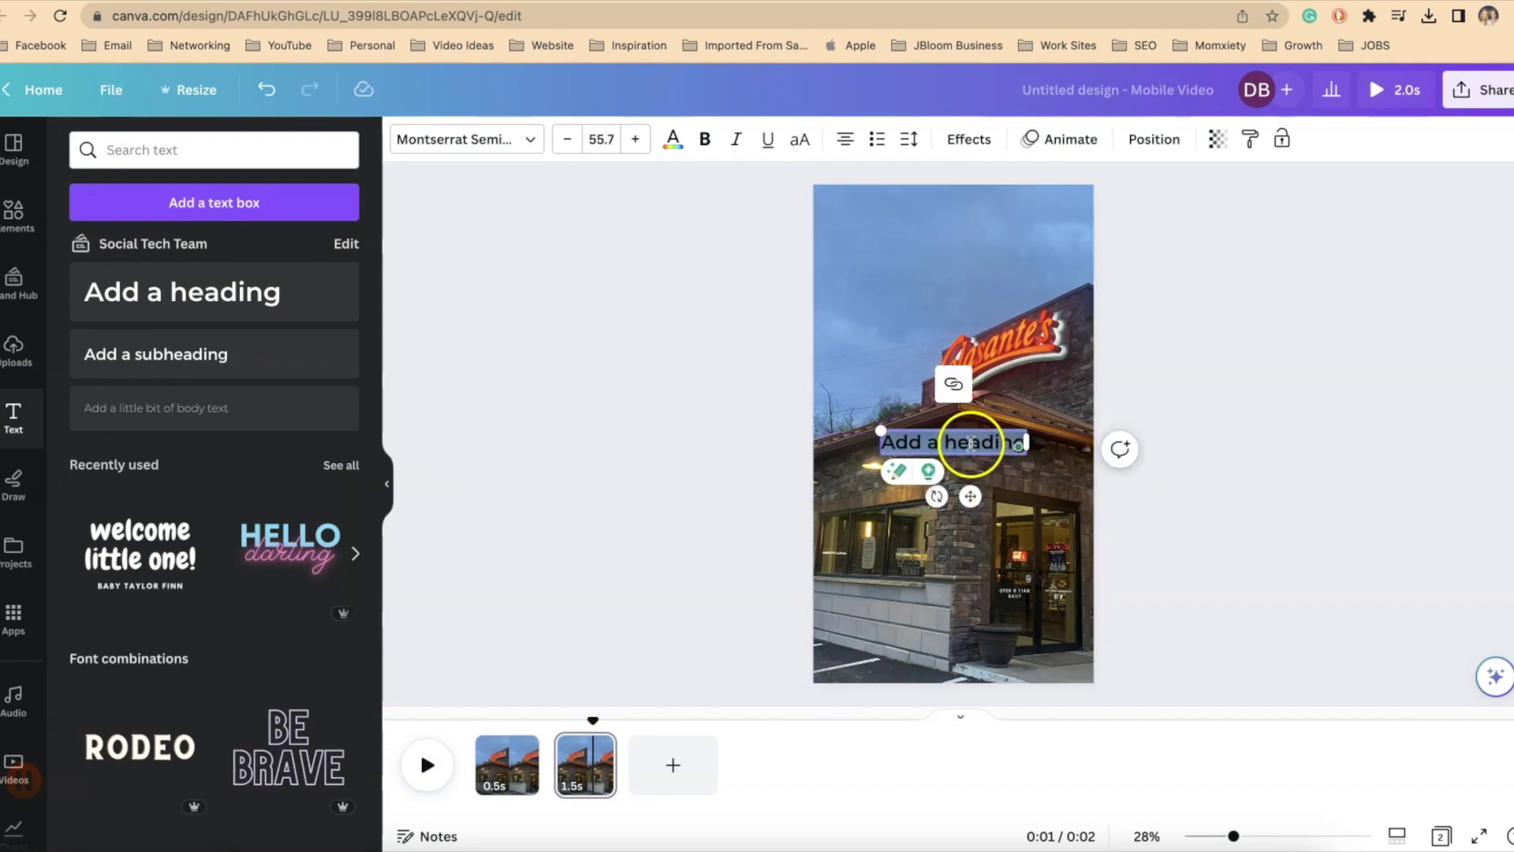
Replace the heading text with 'Free refills' and make it uppercase
double_click(956, 443)
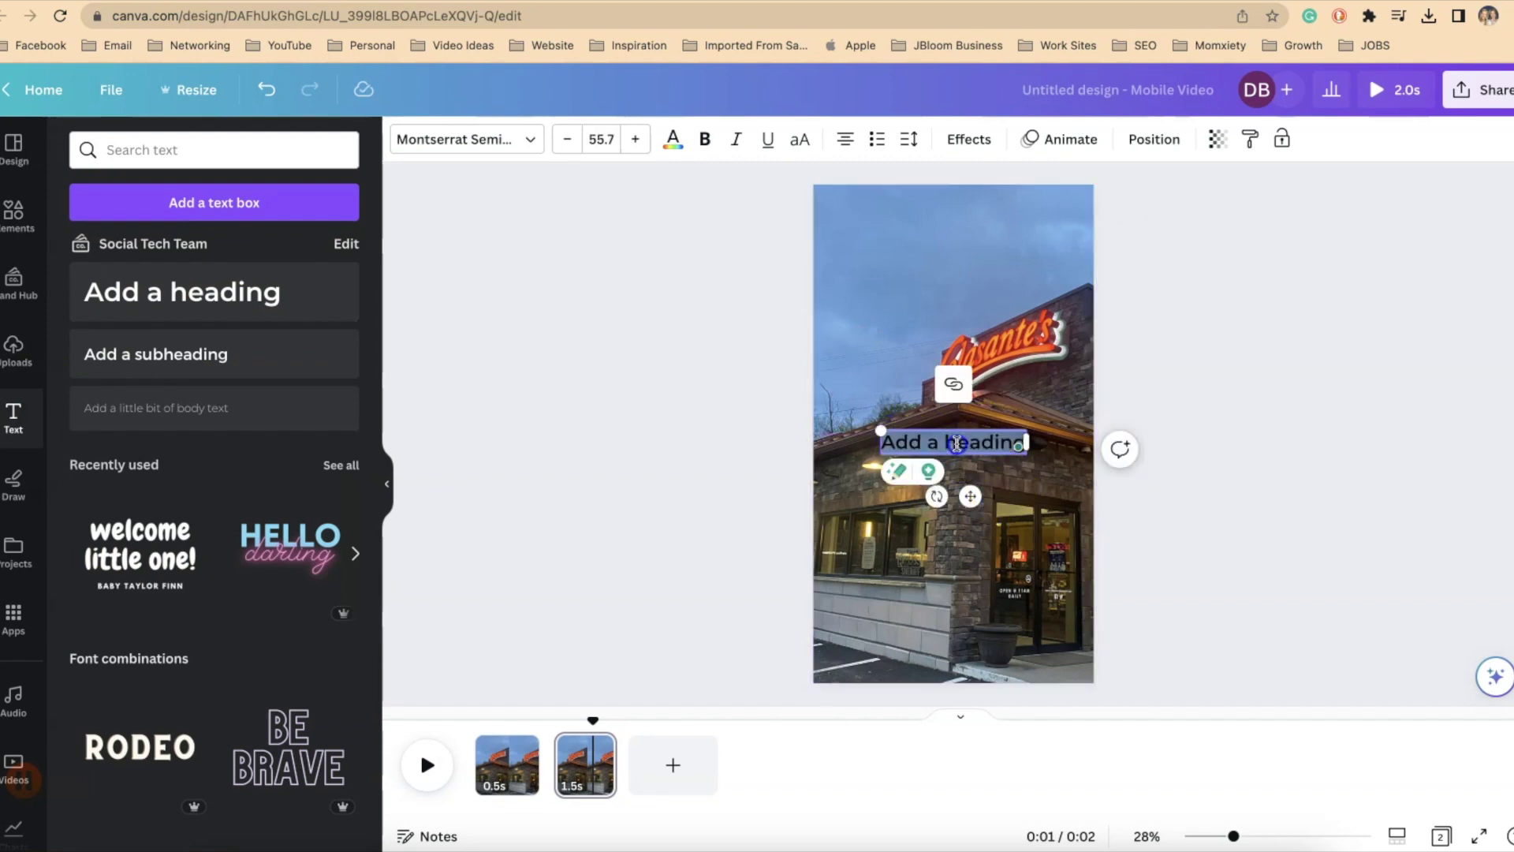
key("BackSpace")
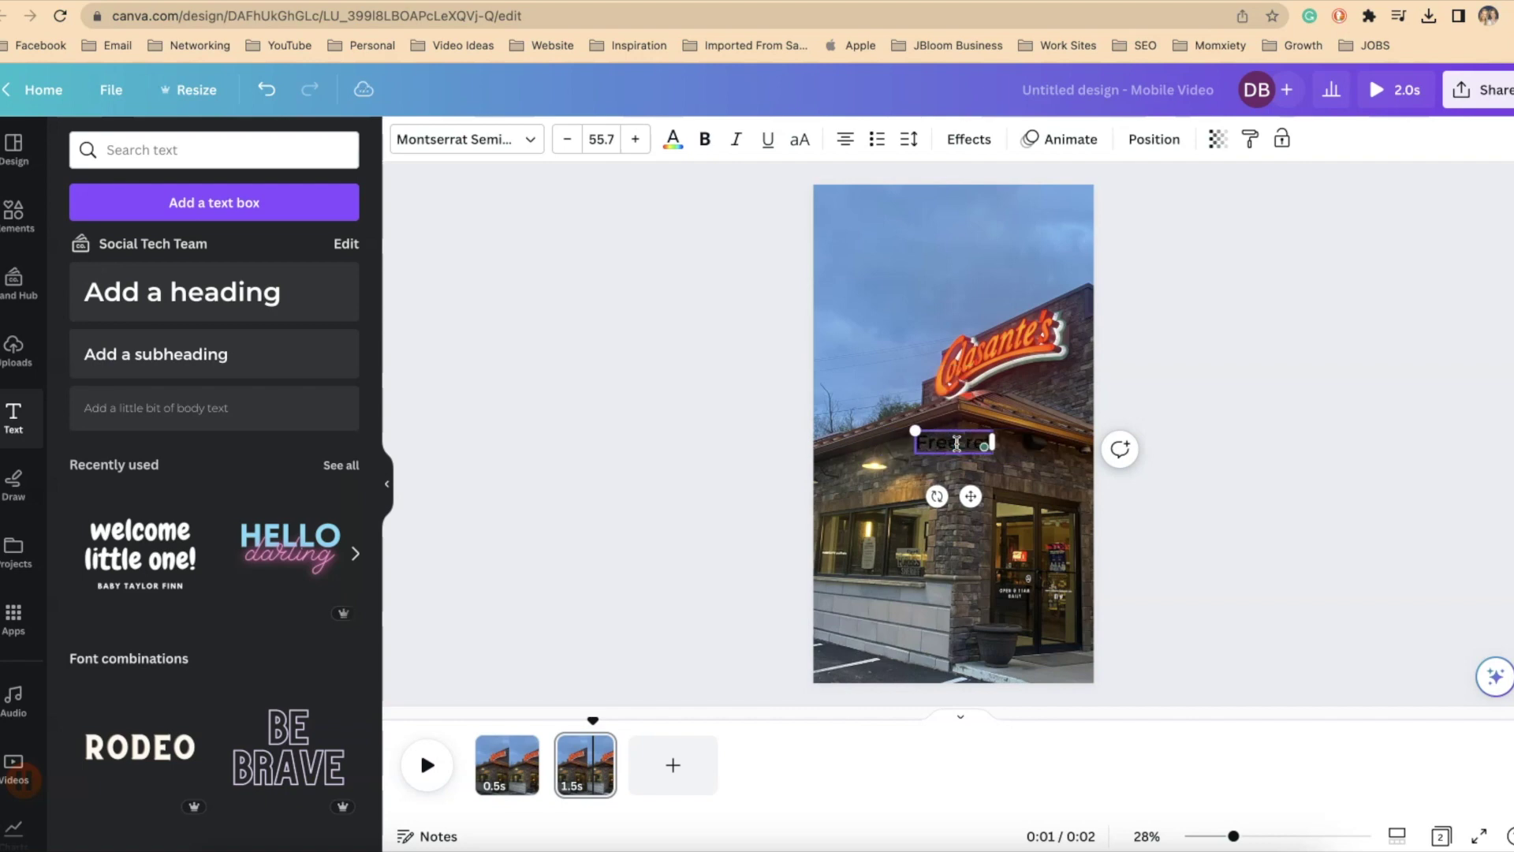
triple_click(927, 442)
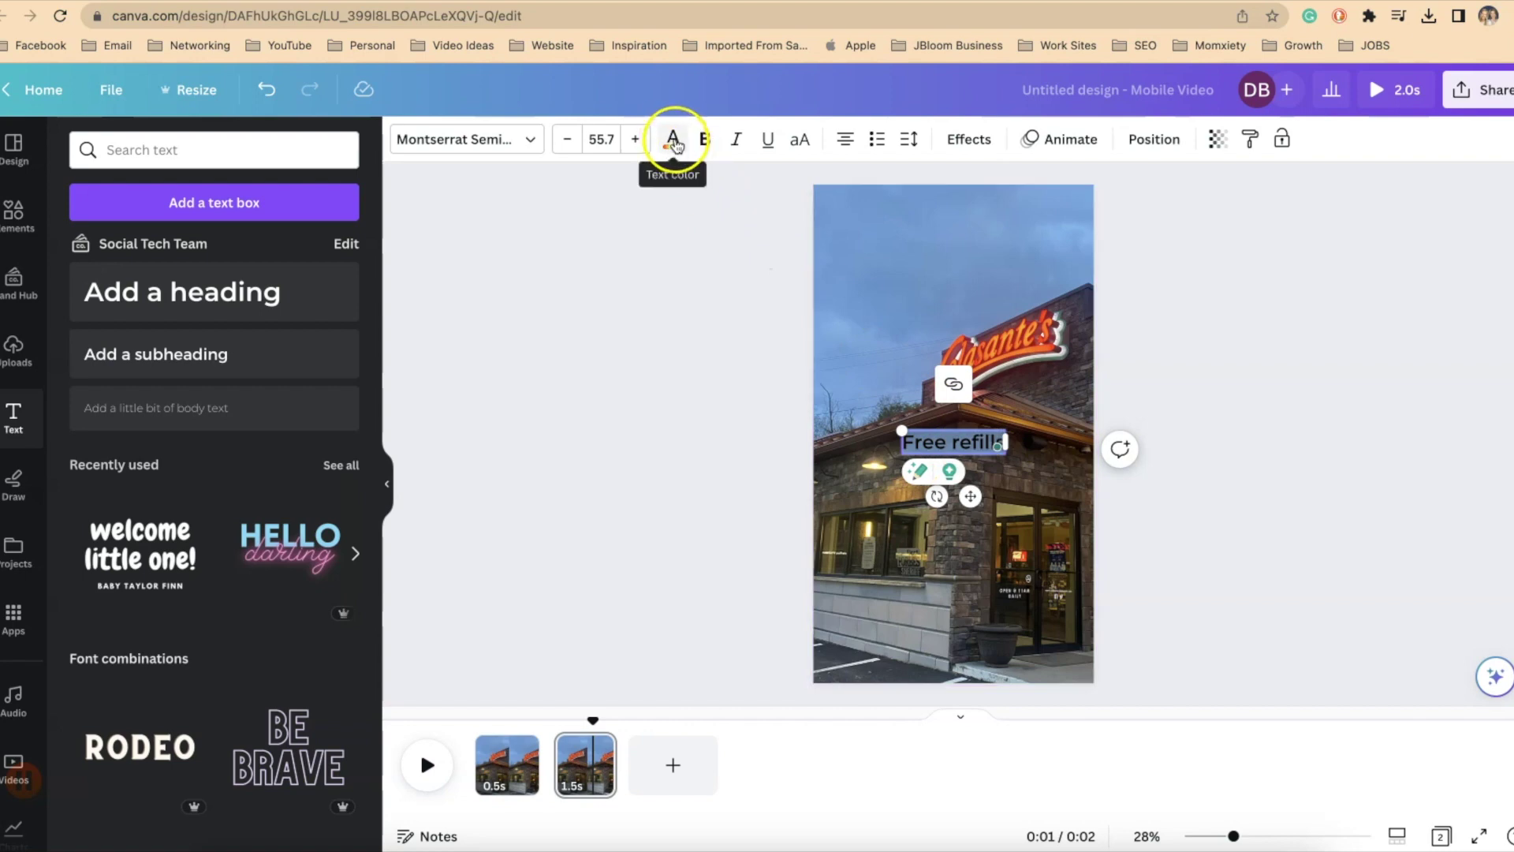
left_click(674, 142)
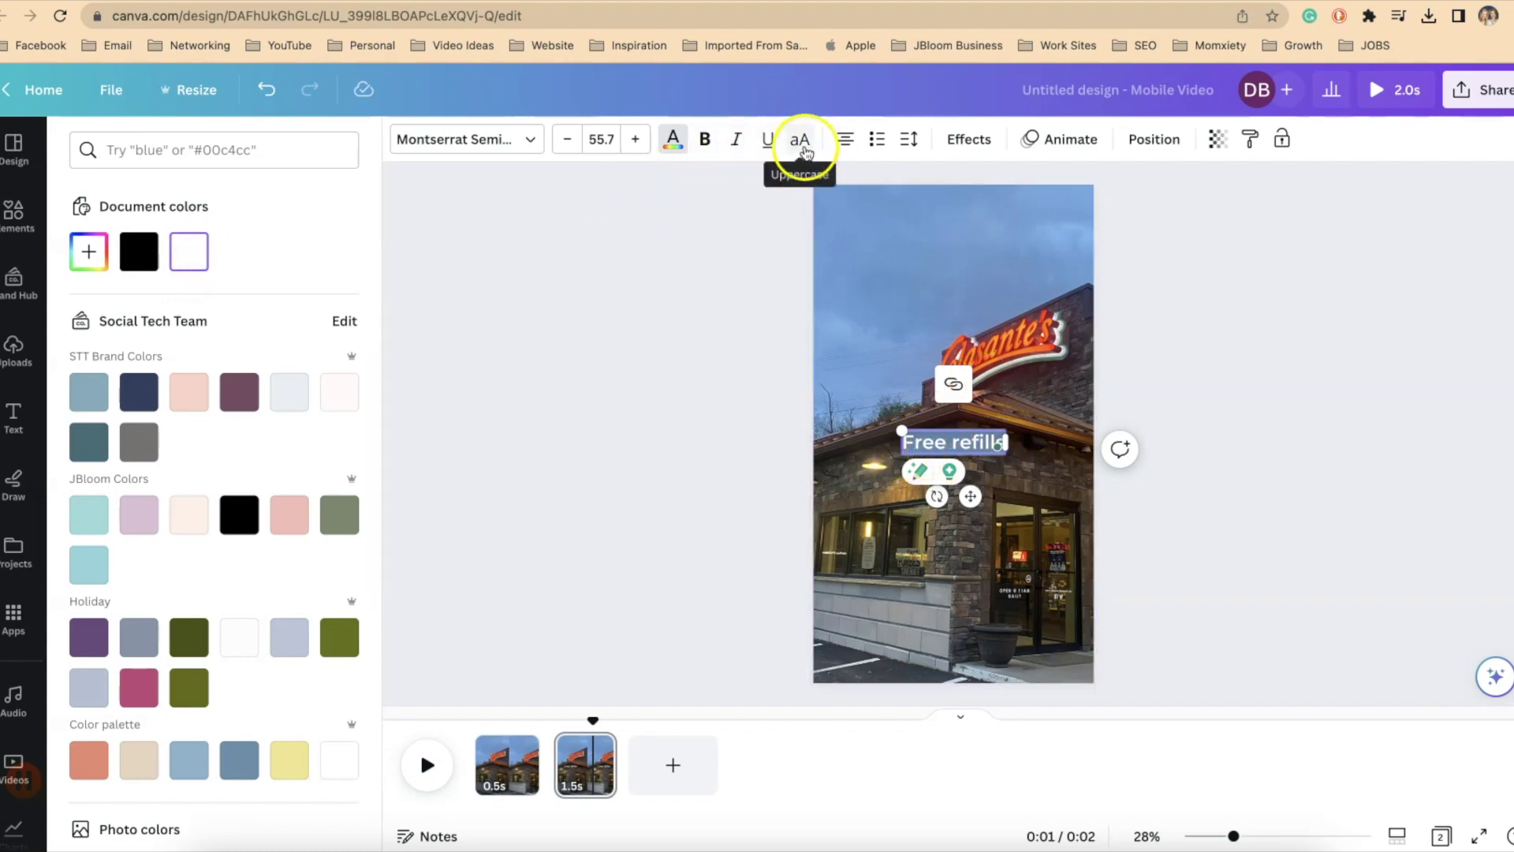
left_click(802, 144)
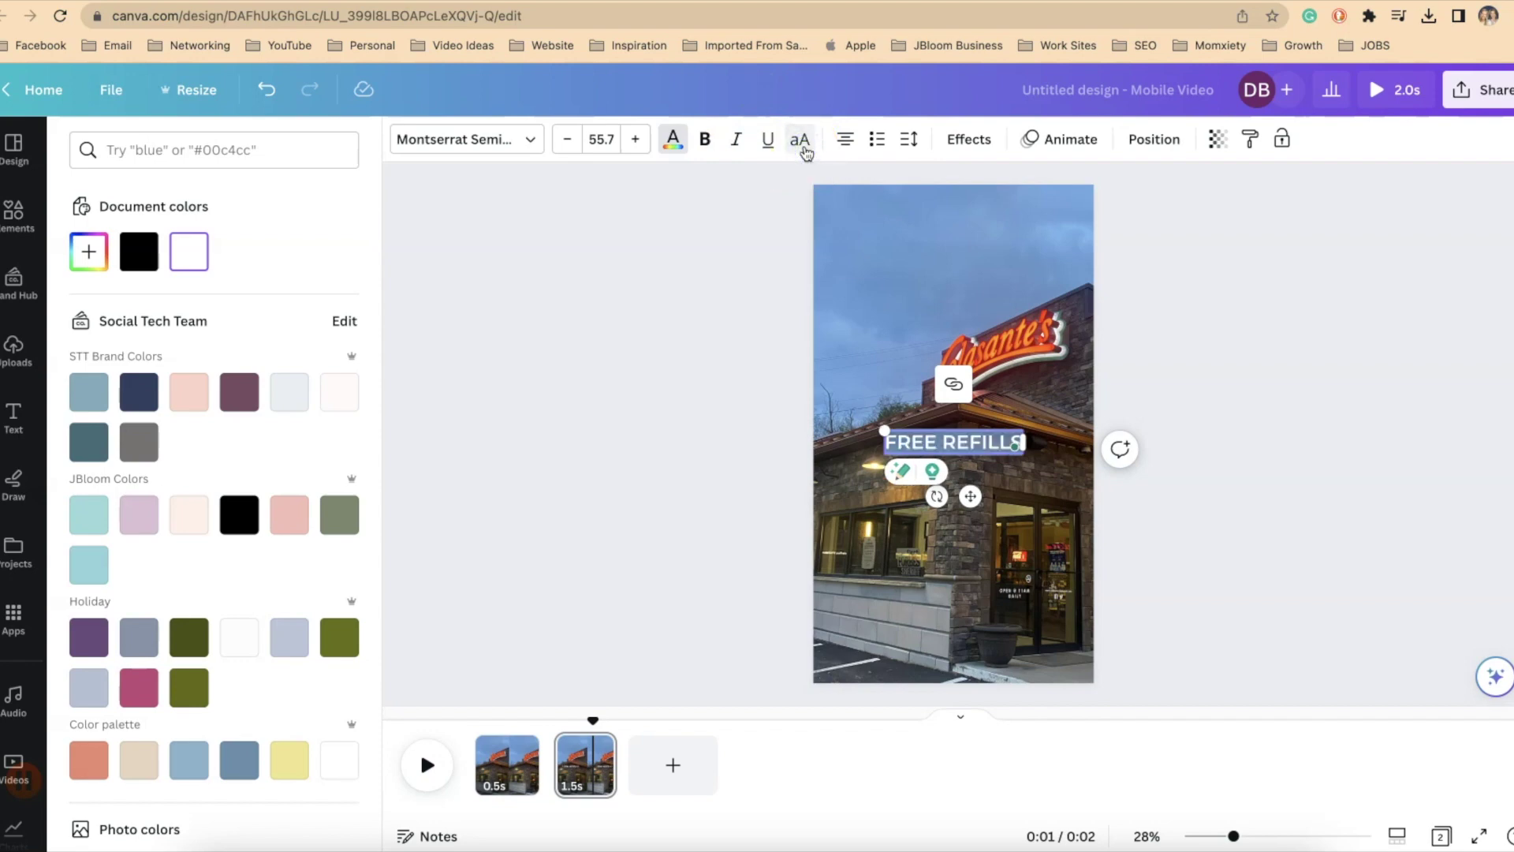
left_click(958, 146)
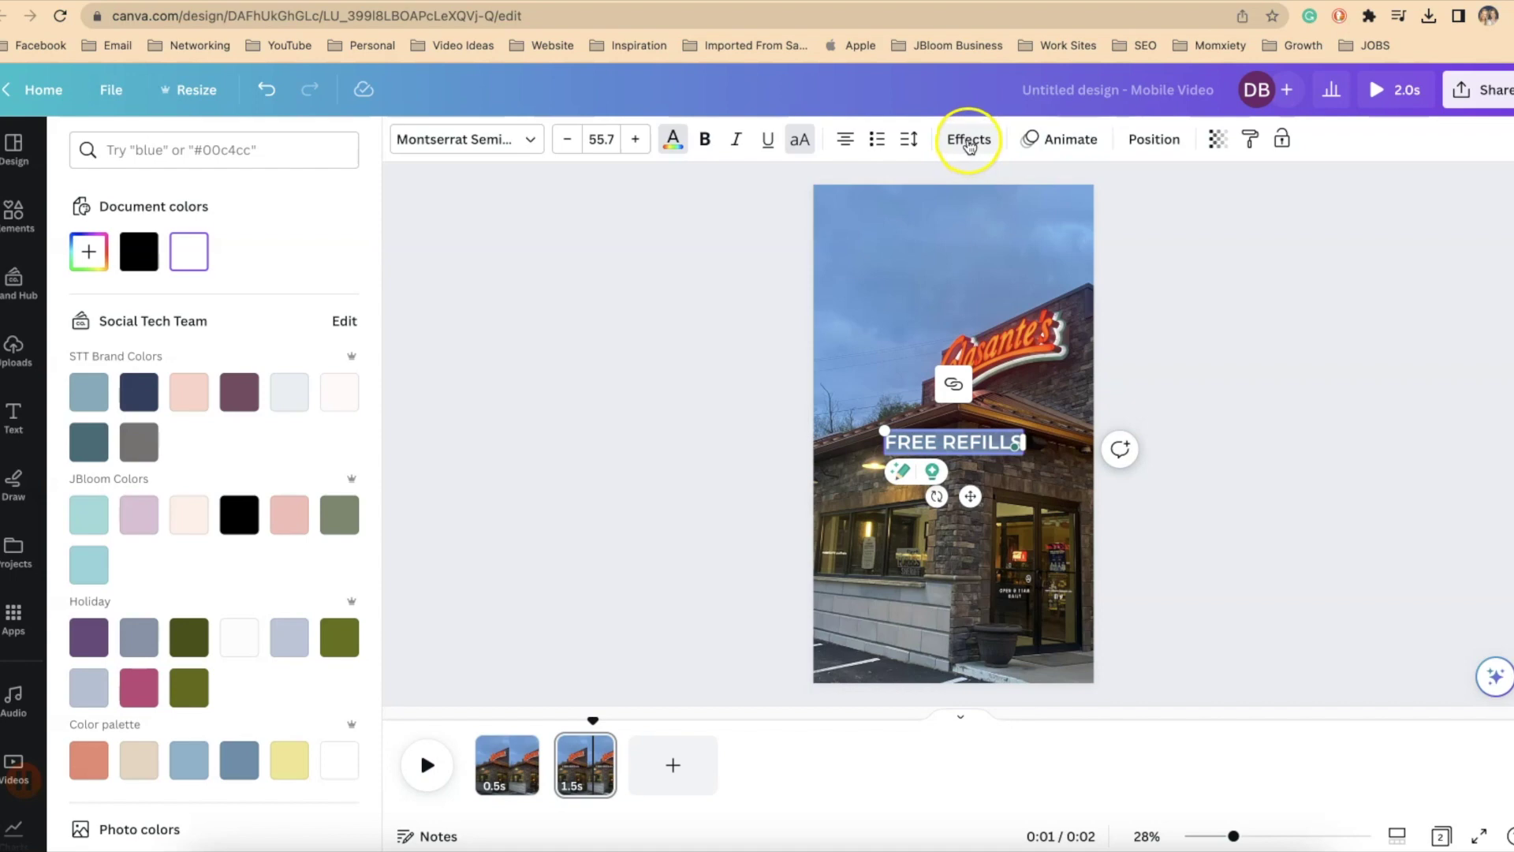
Give FREE REFILLS a Background effect coloured with the sign's red picked from the photo
left_click(968, 142)
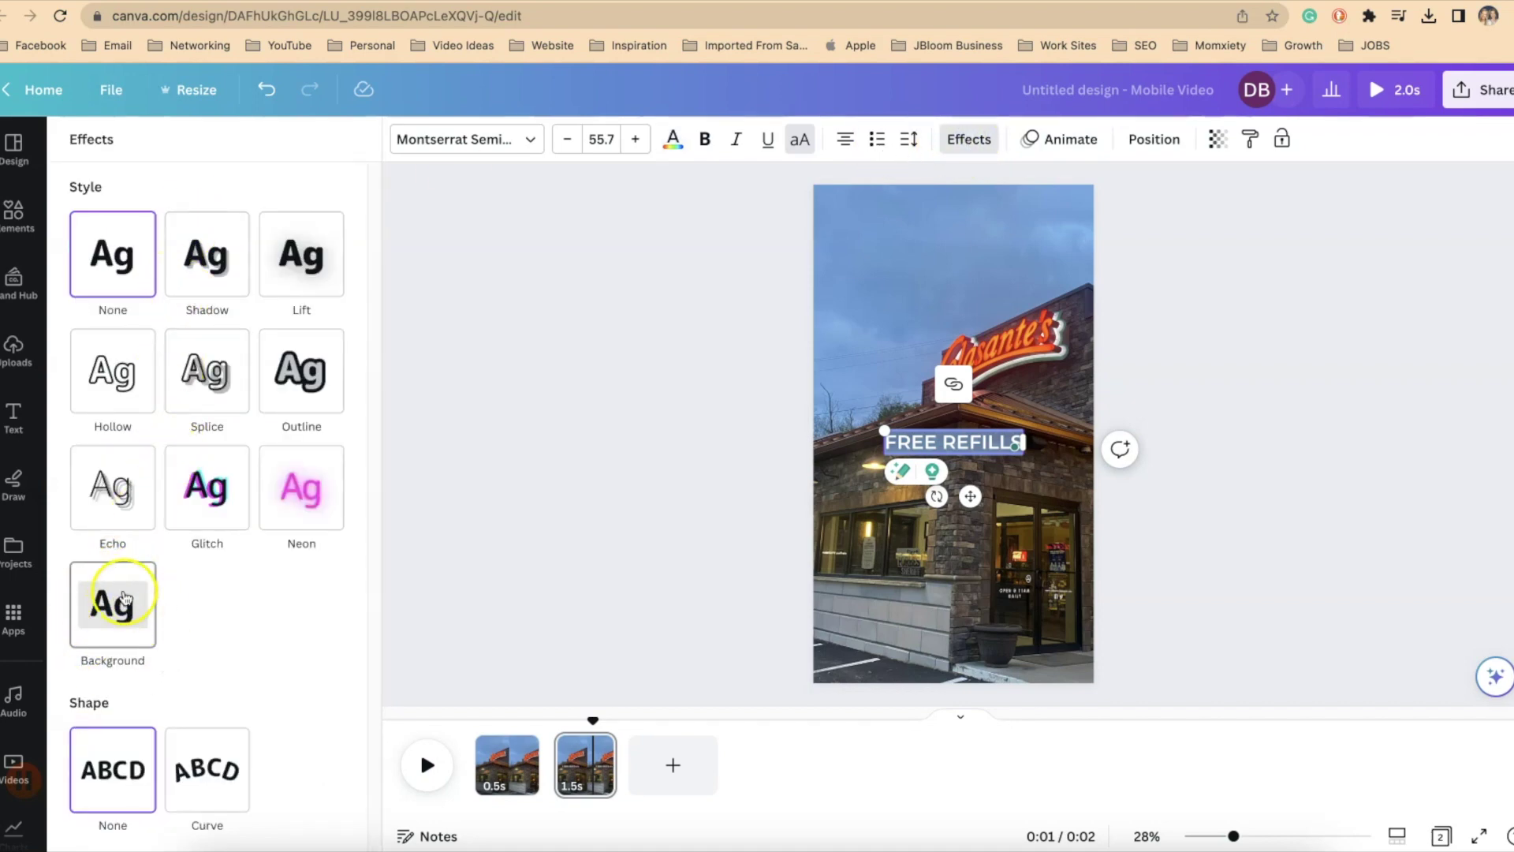
left_click(129, 624)
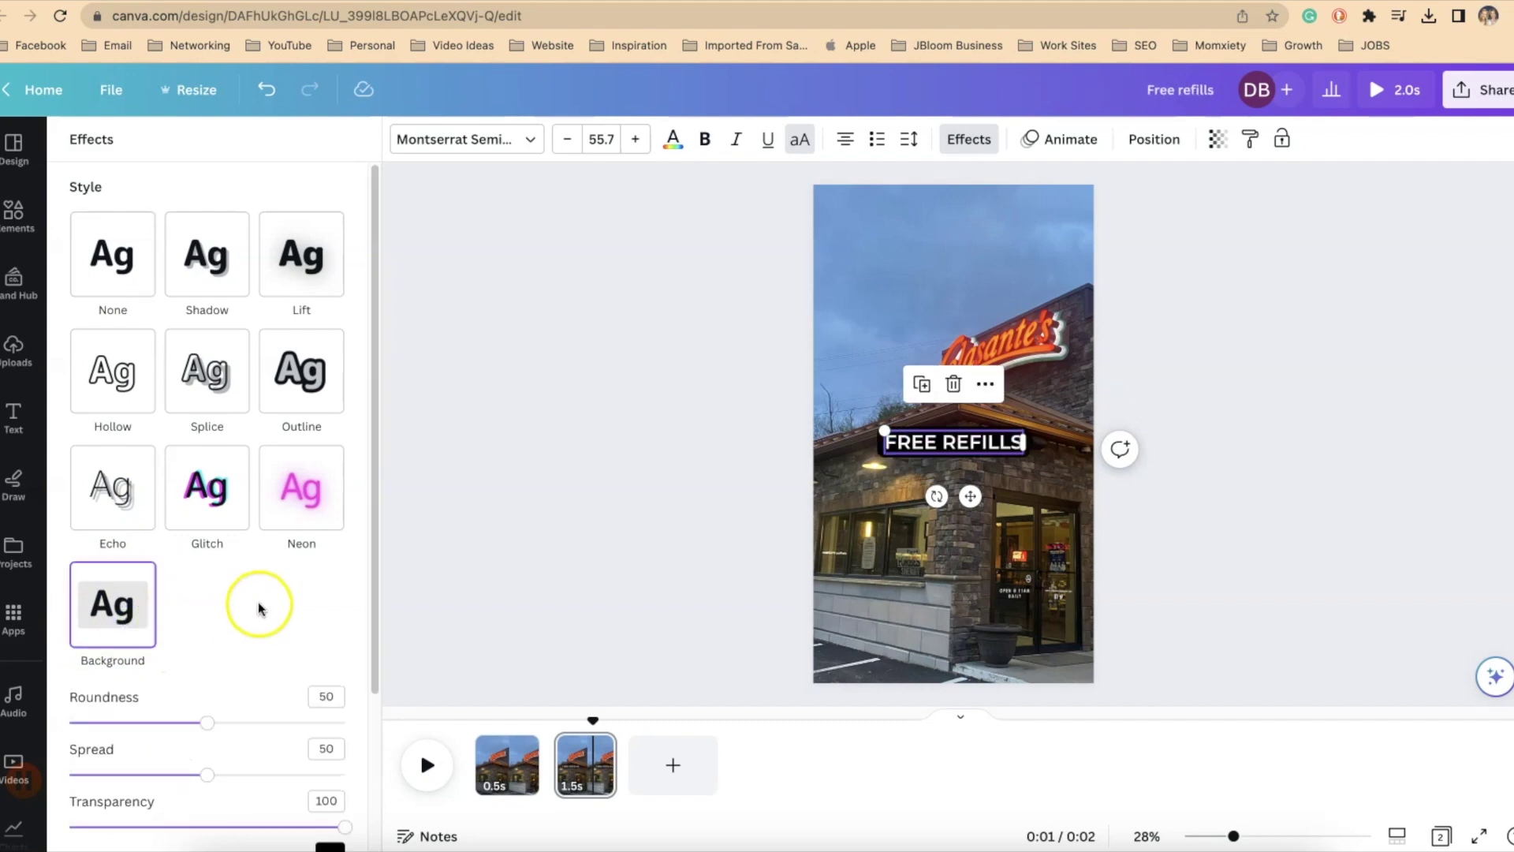
scroll(331, 623, "down", 2)
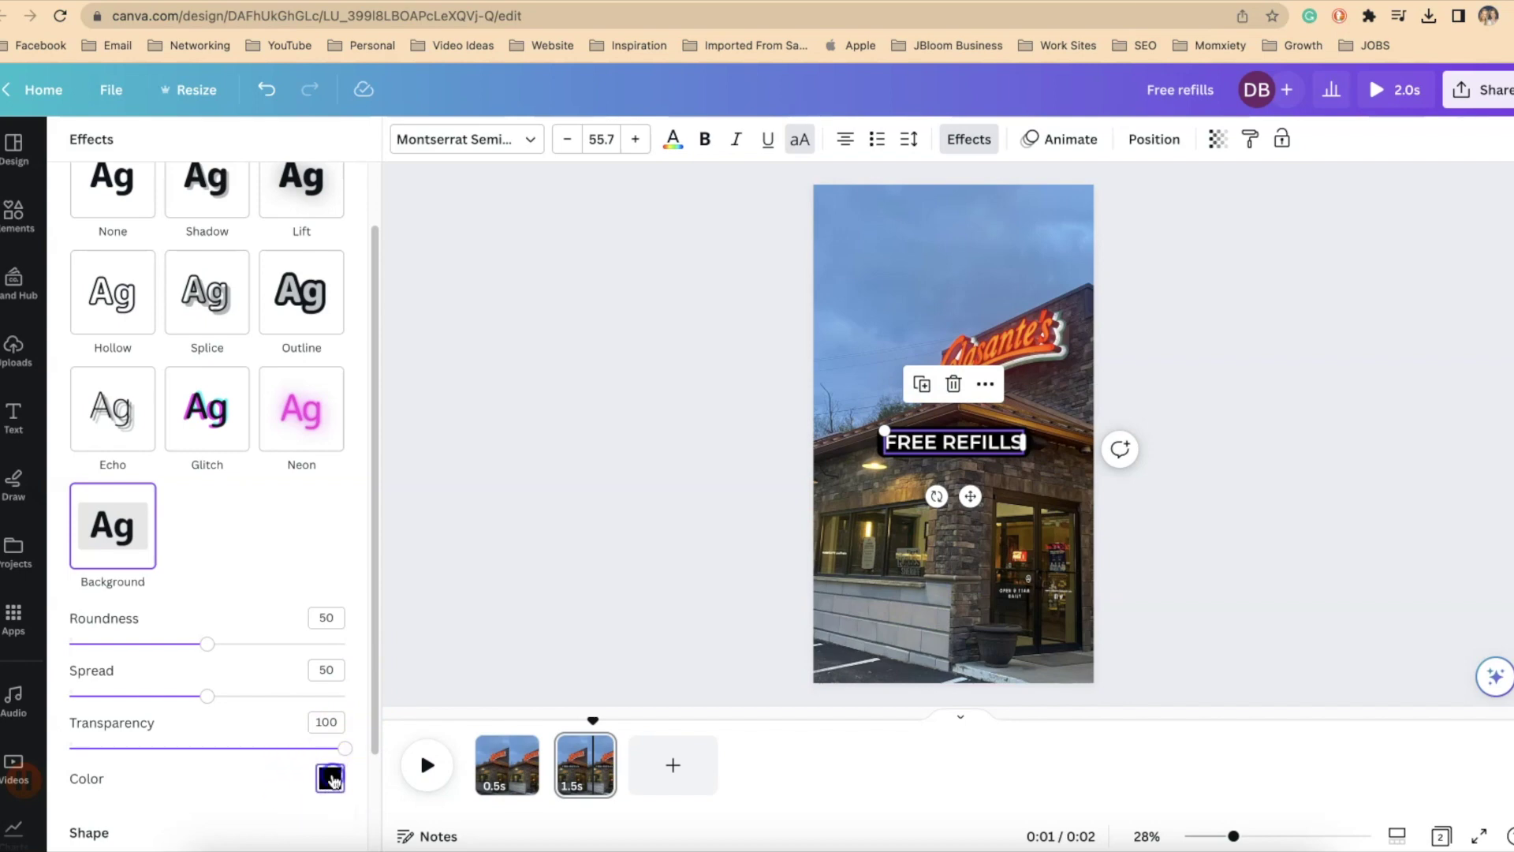
left_click(331, 778)
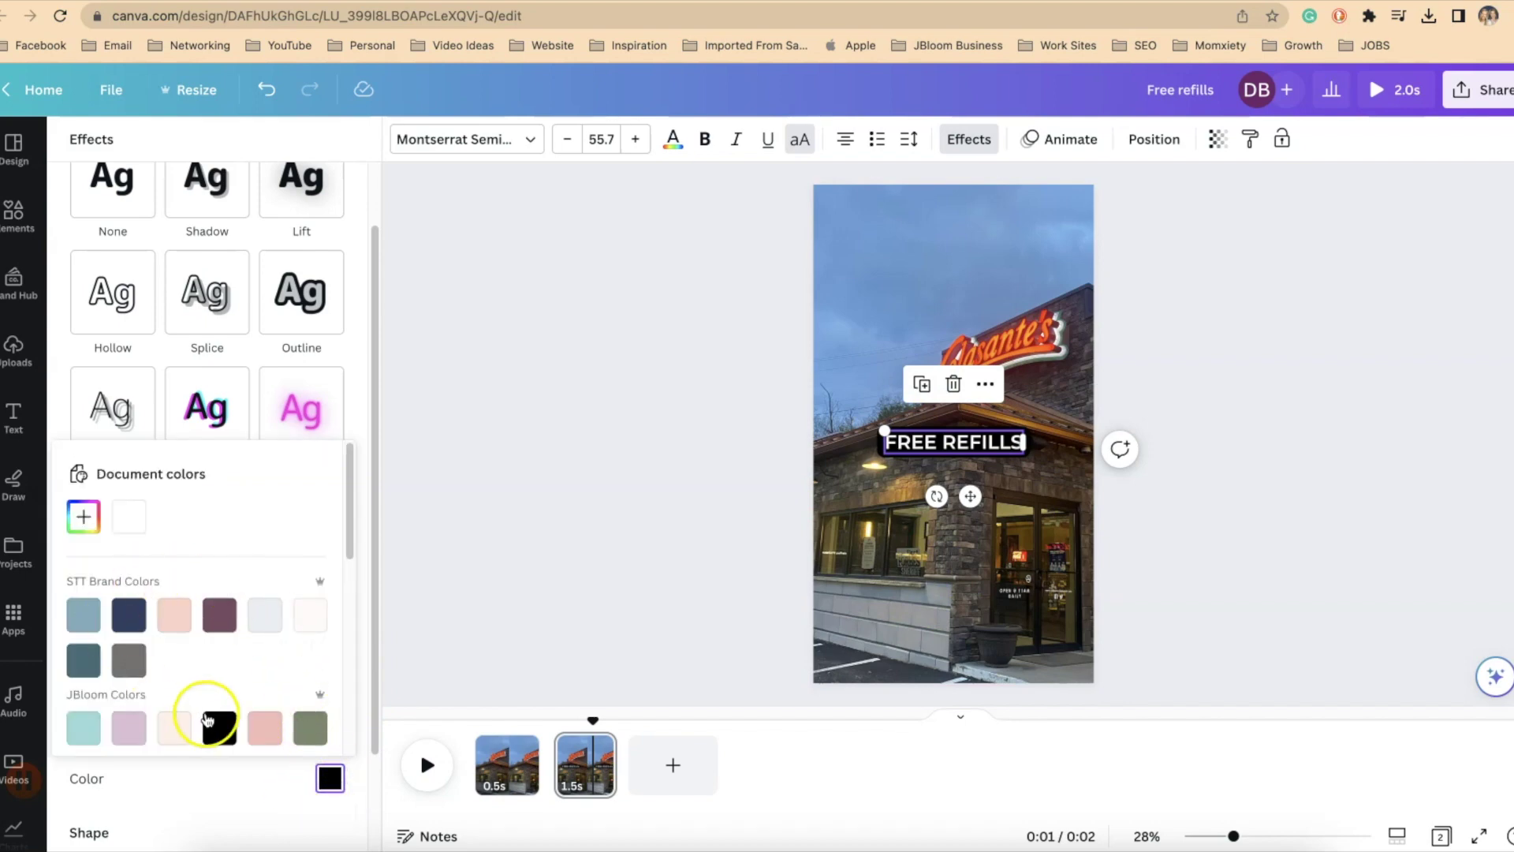
left_click(85, 519)
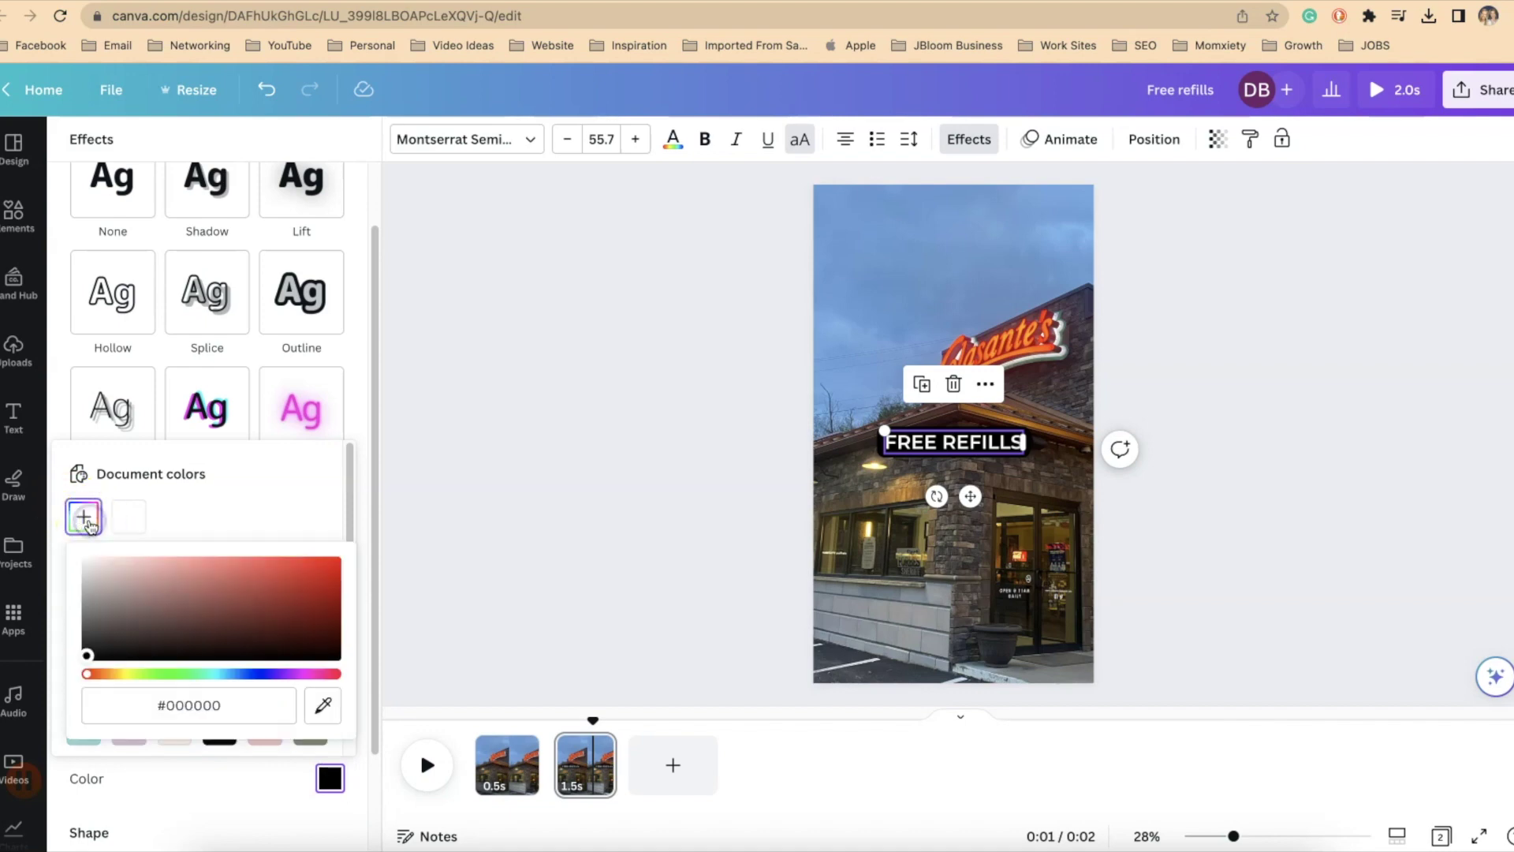
left_click(321, 707)
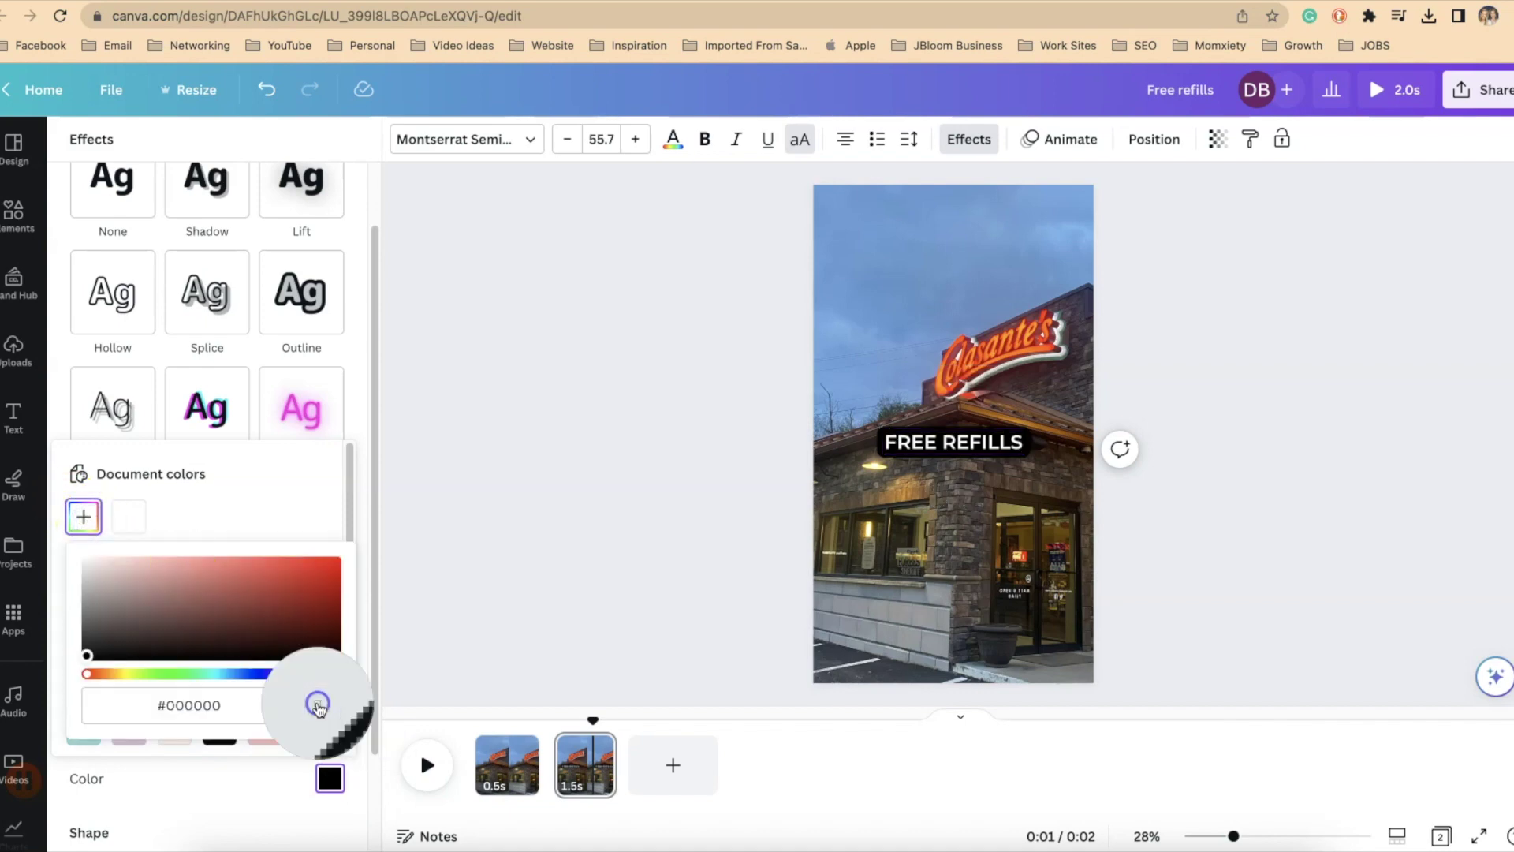
left_click(952, 375)
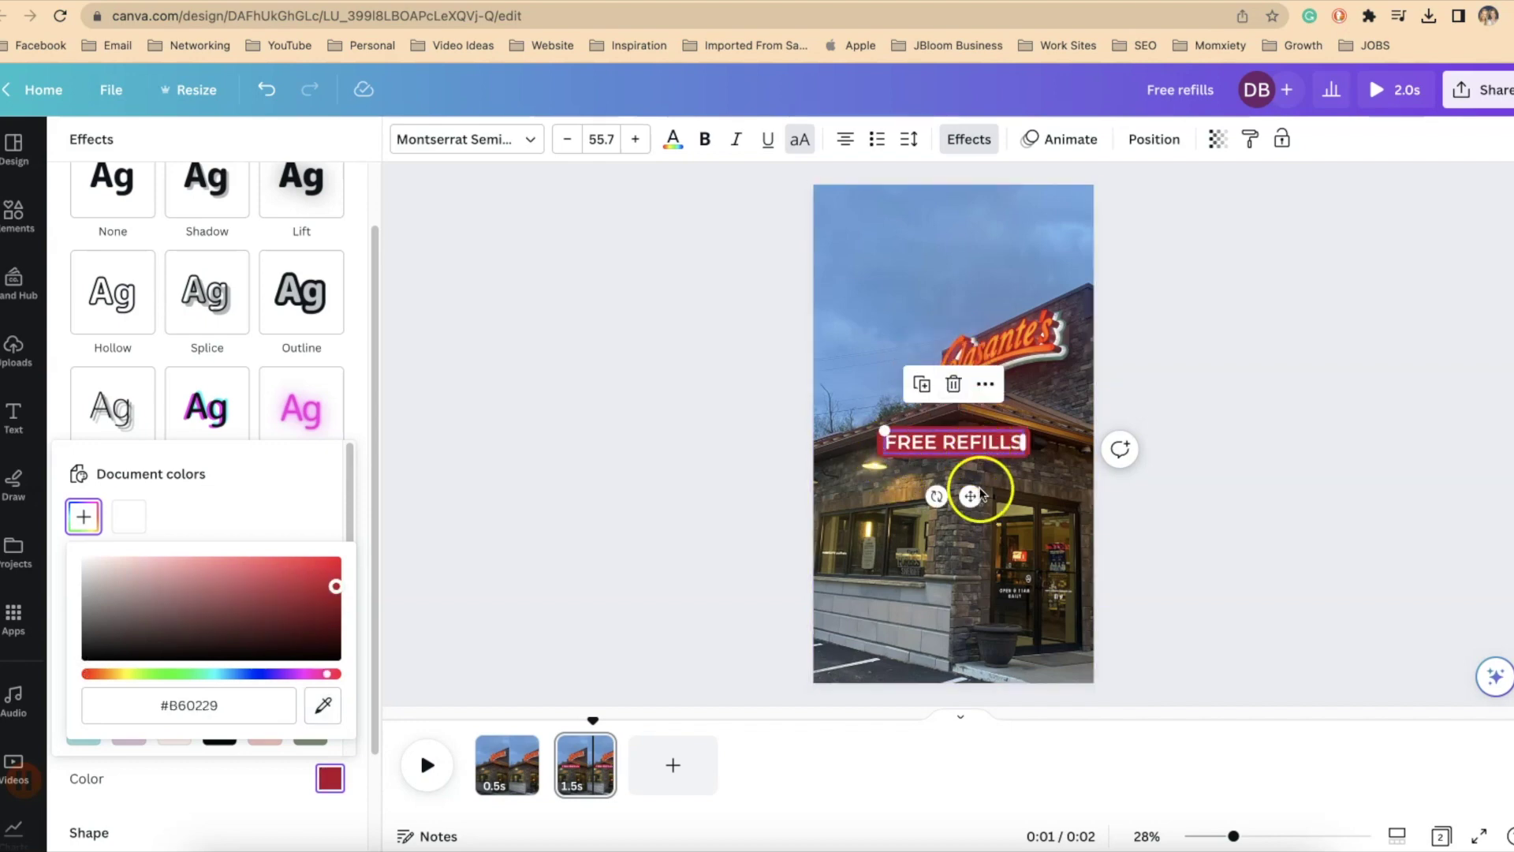
left_click(982, 496)
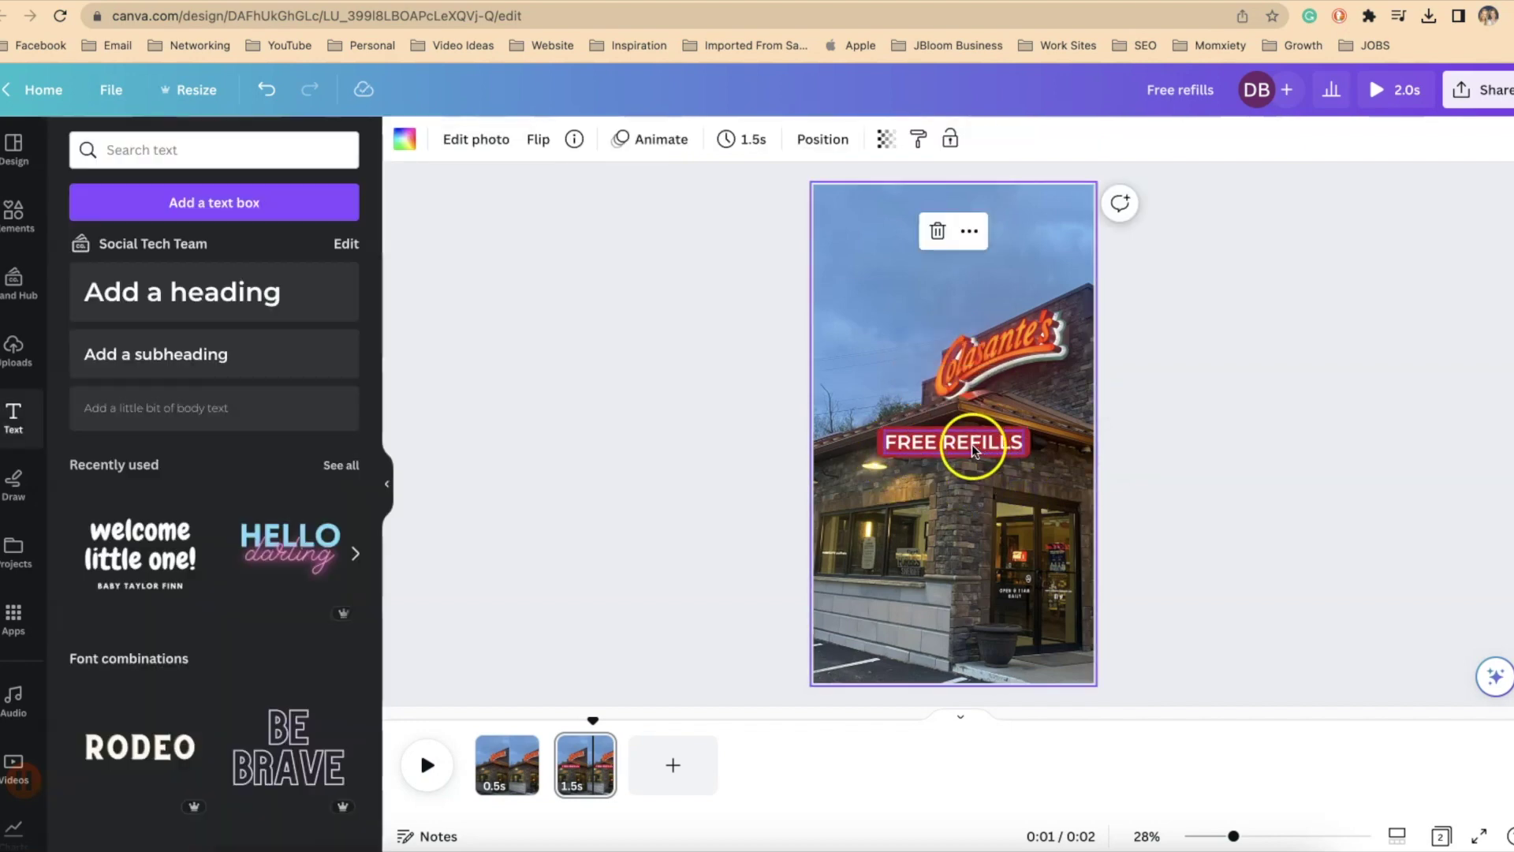
left_click(971, 443)
Nudge FREE REFILLS slightly higher and apply the Stomp animation on enter
left_click_drag(972, 443, 972, 436)
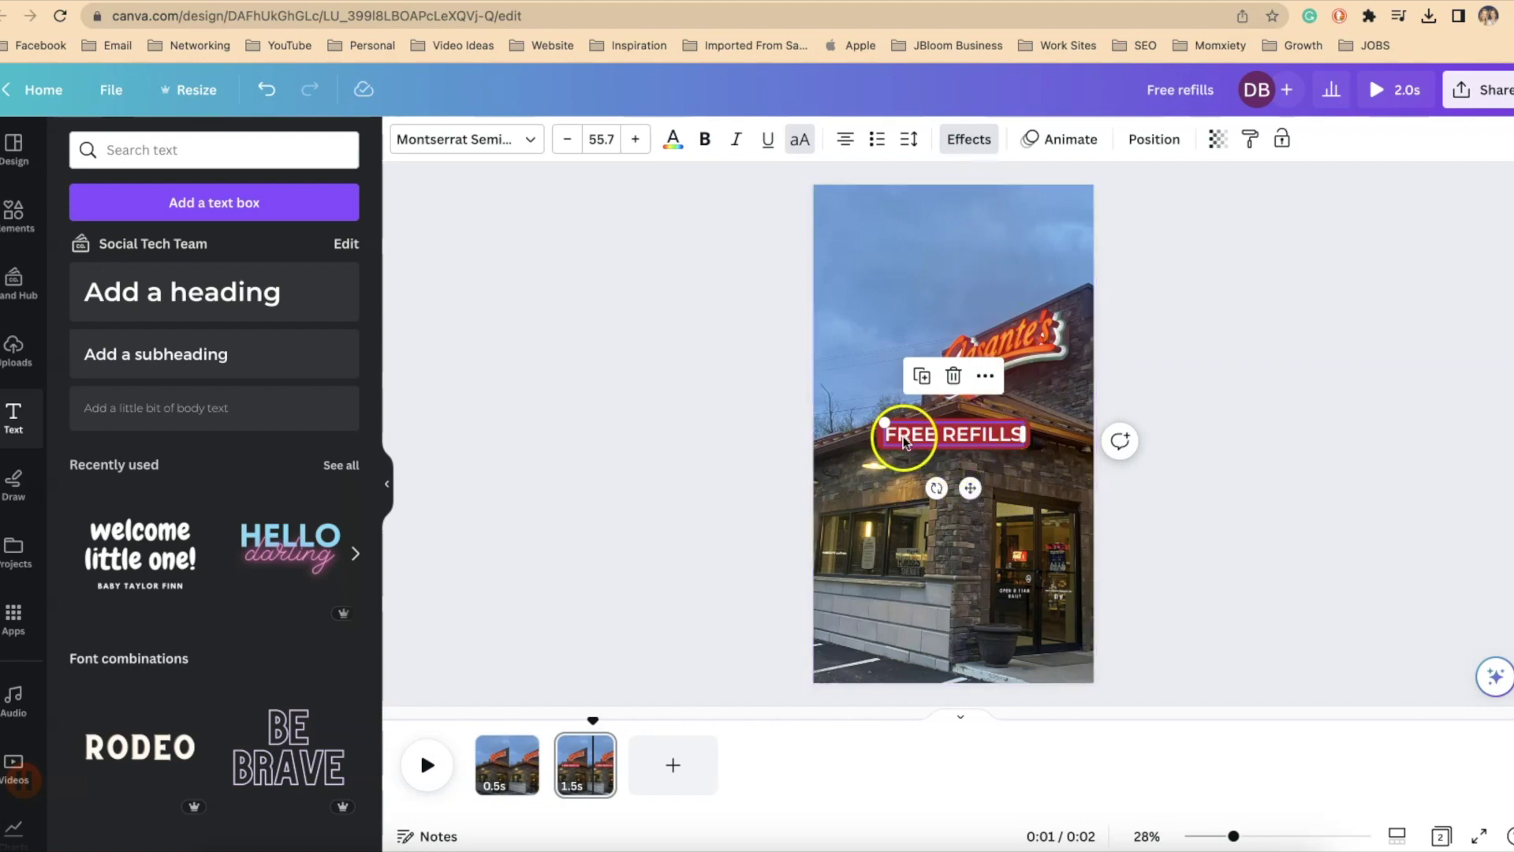
left_click(1036, 144)
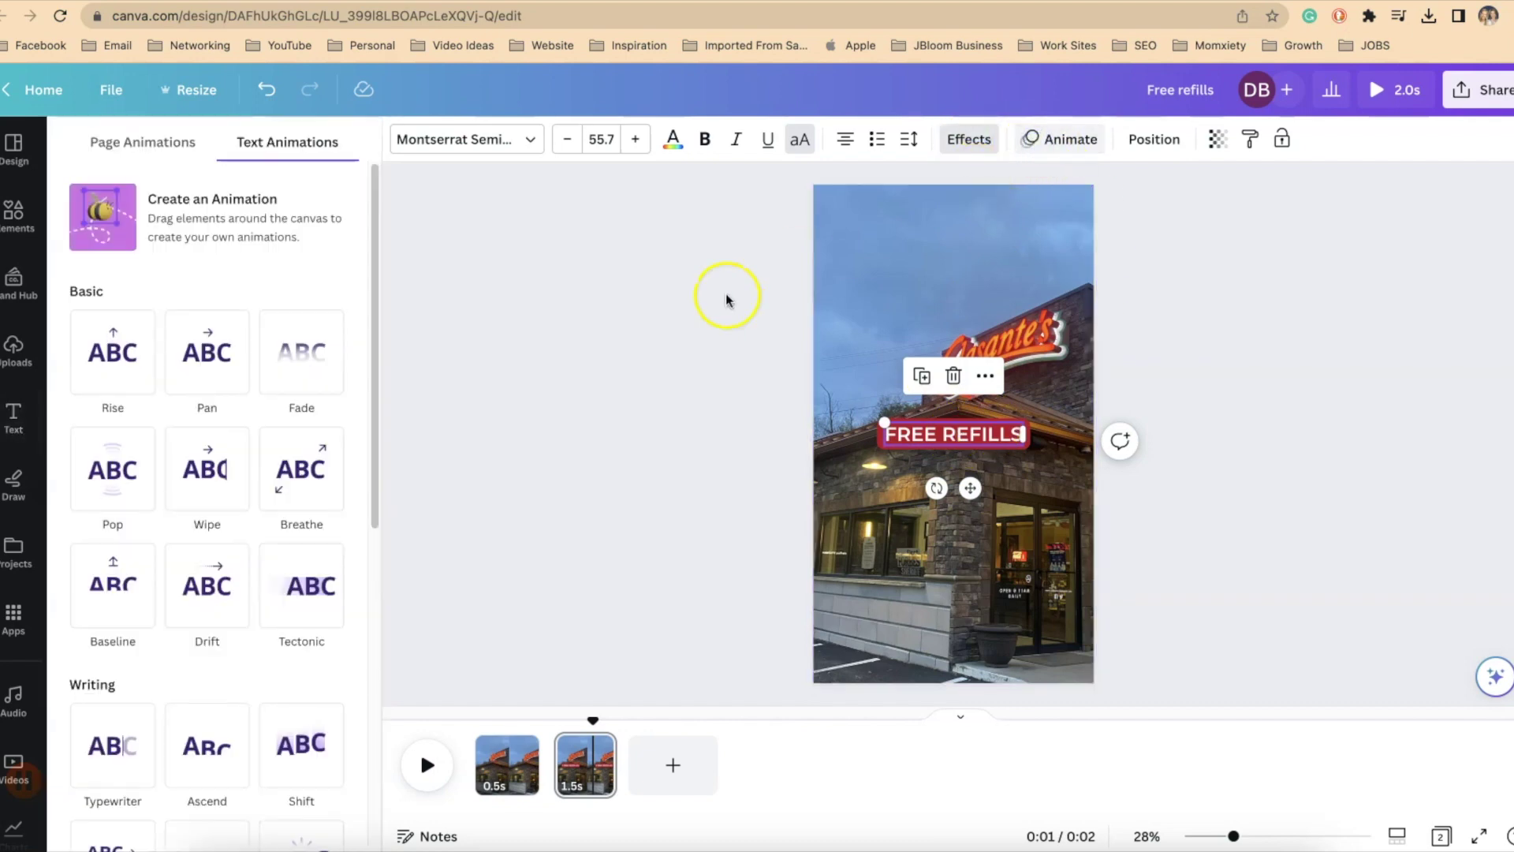
scroll(254, 434, "down", 4)
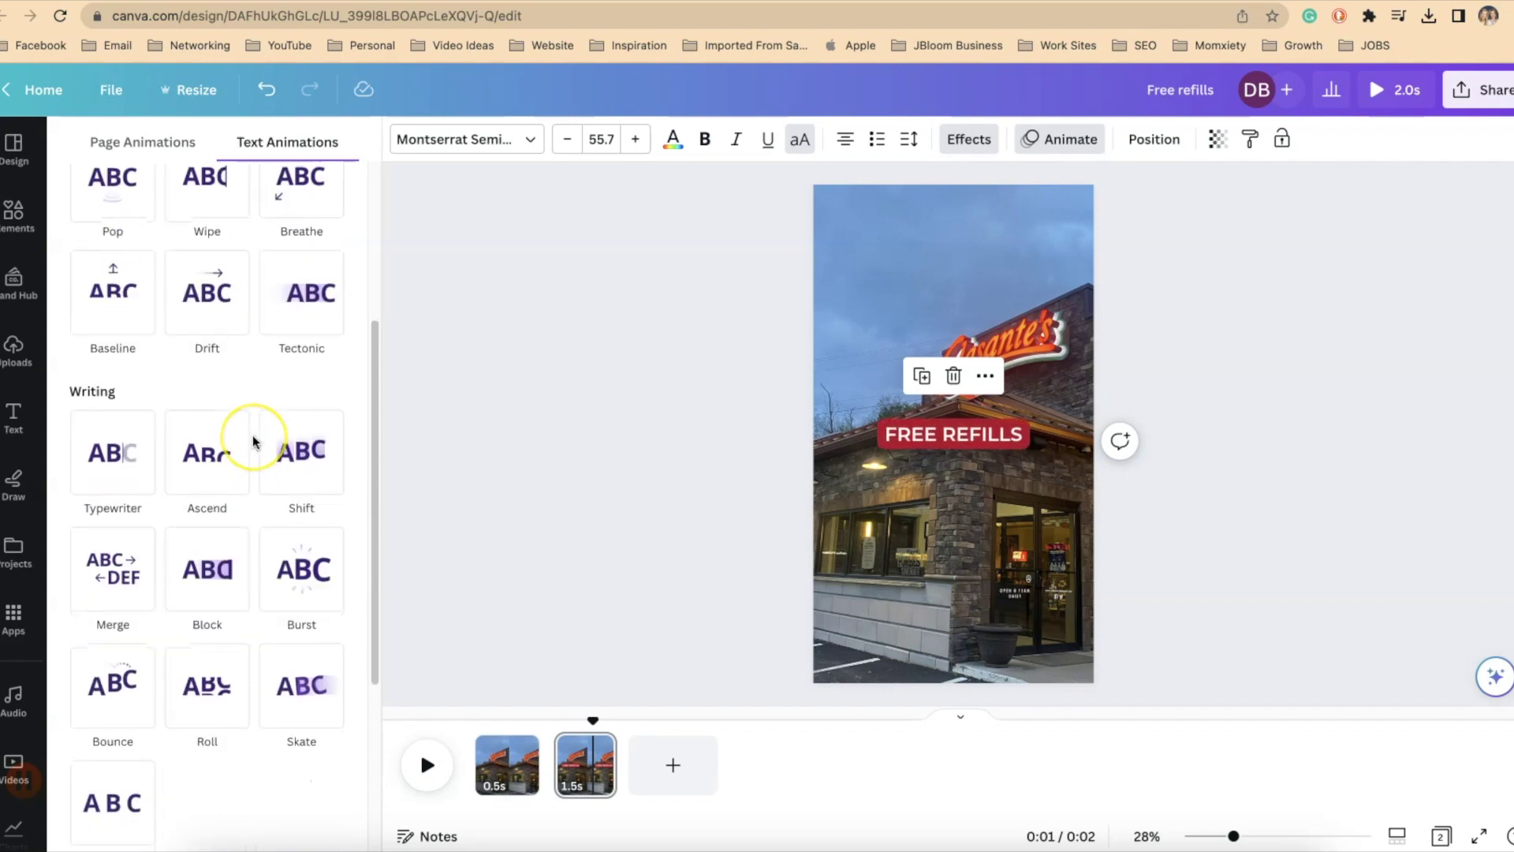
scroll(254, 434, "down", 4)
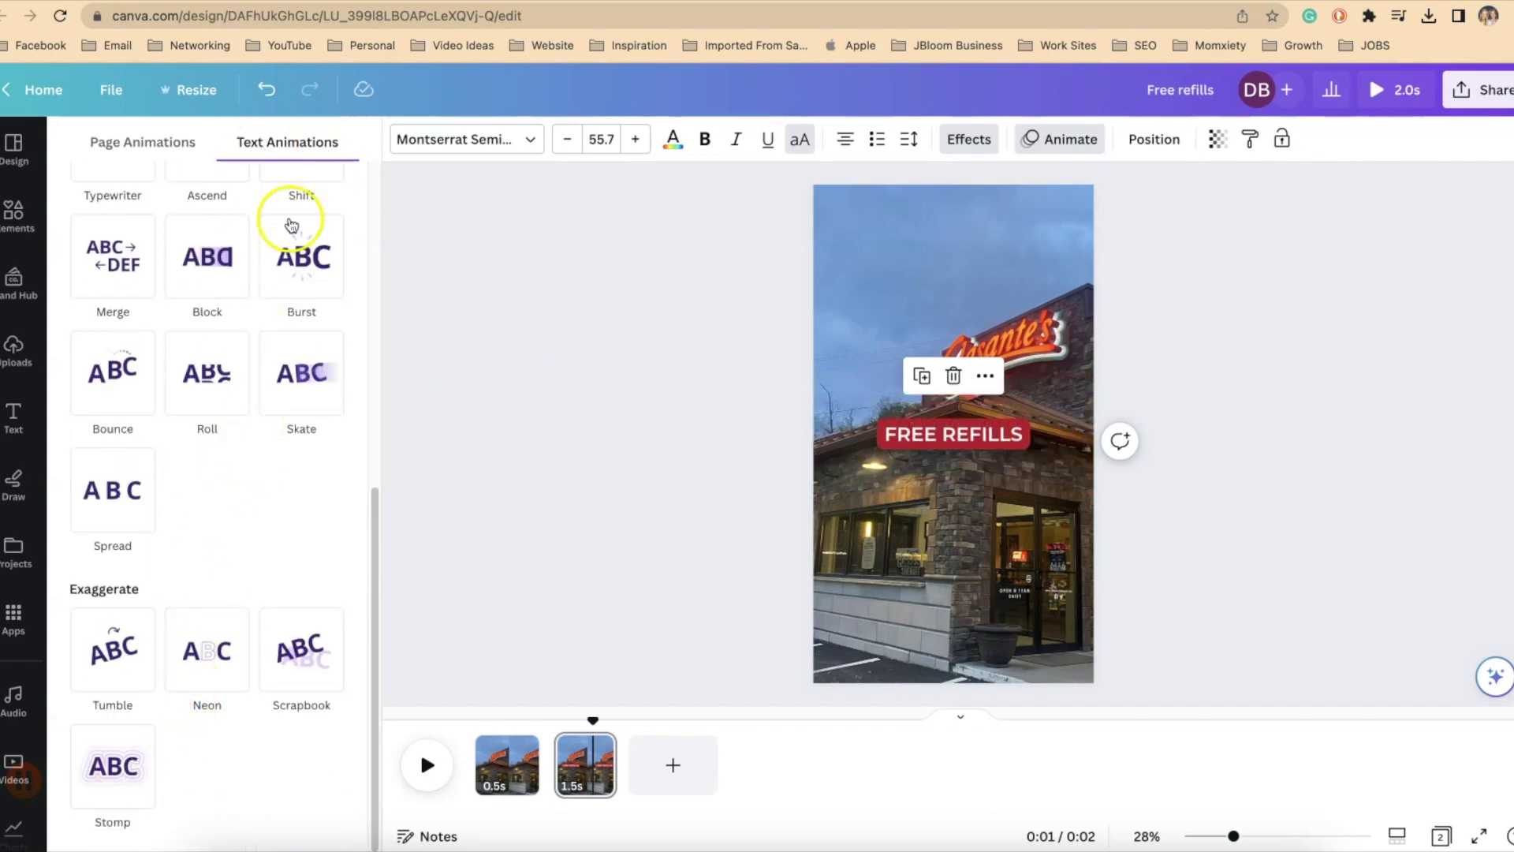
left_click(113, 766)
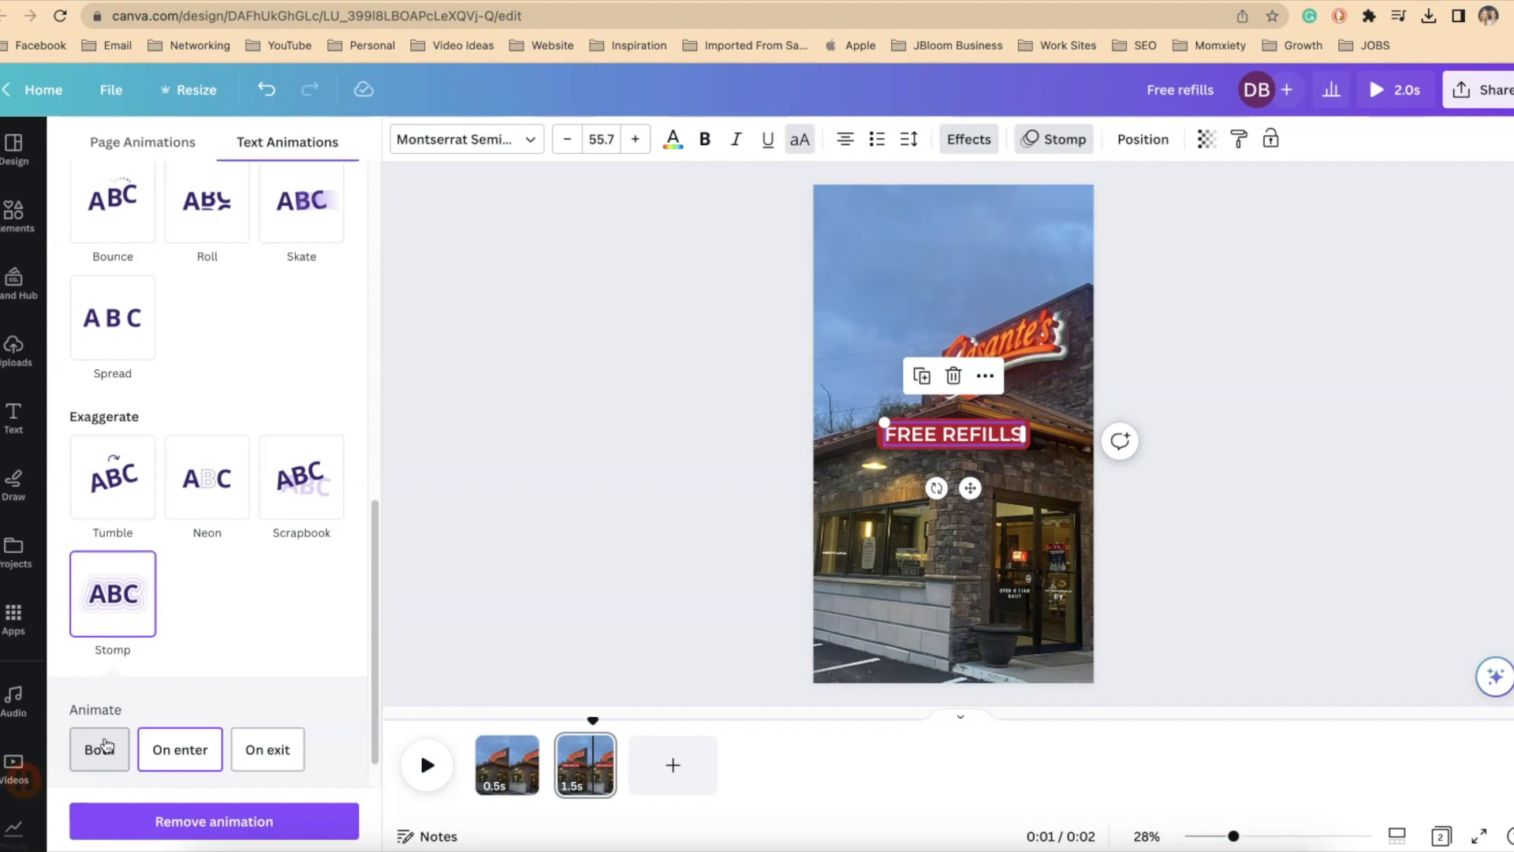
left_click(187, 689)
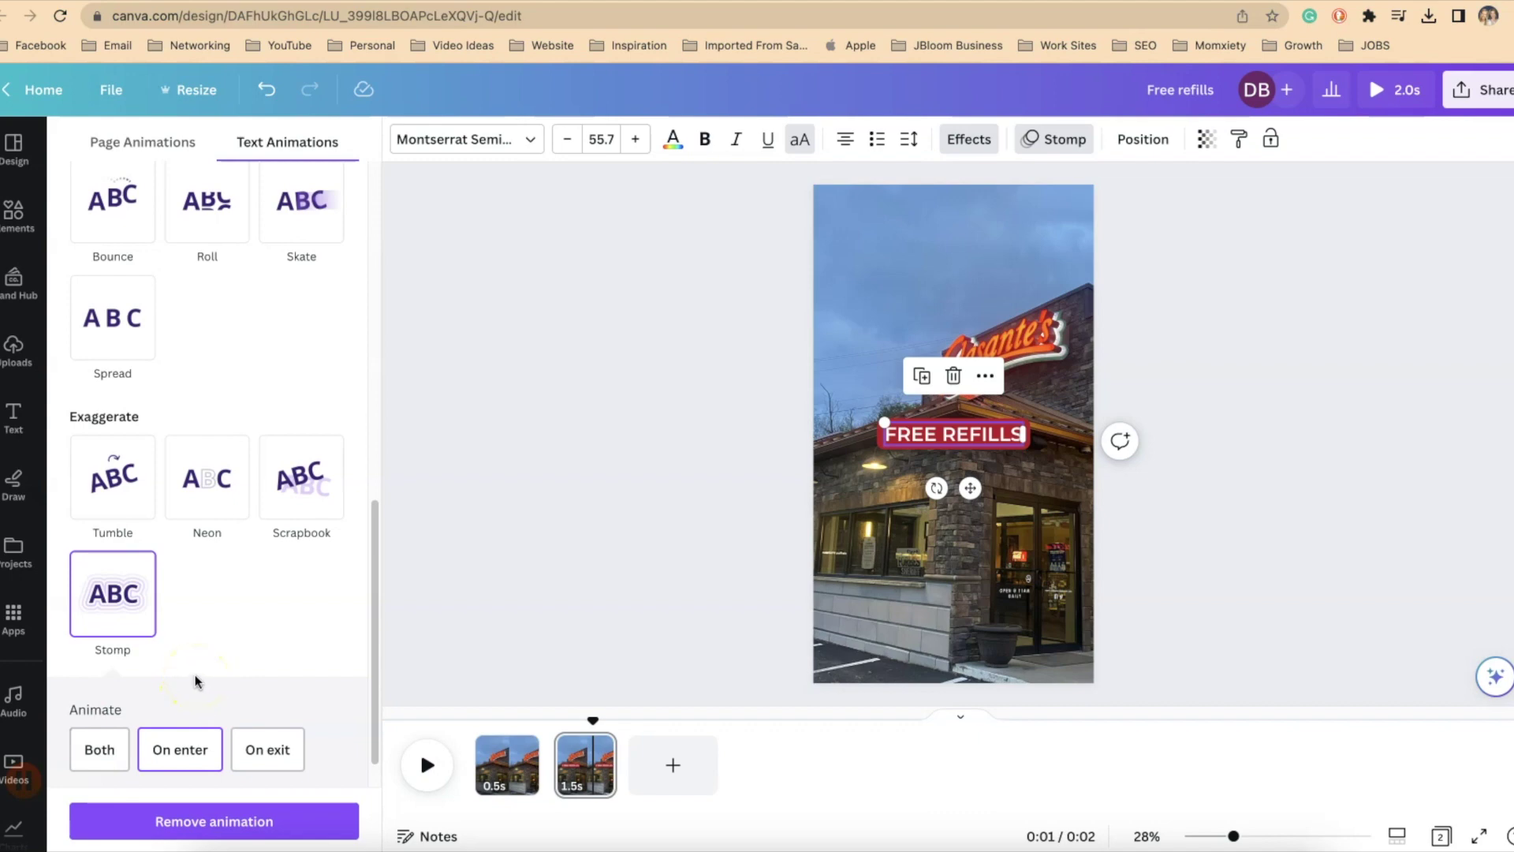
left_click(161, 741)
left_click(178, 753)
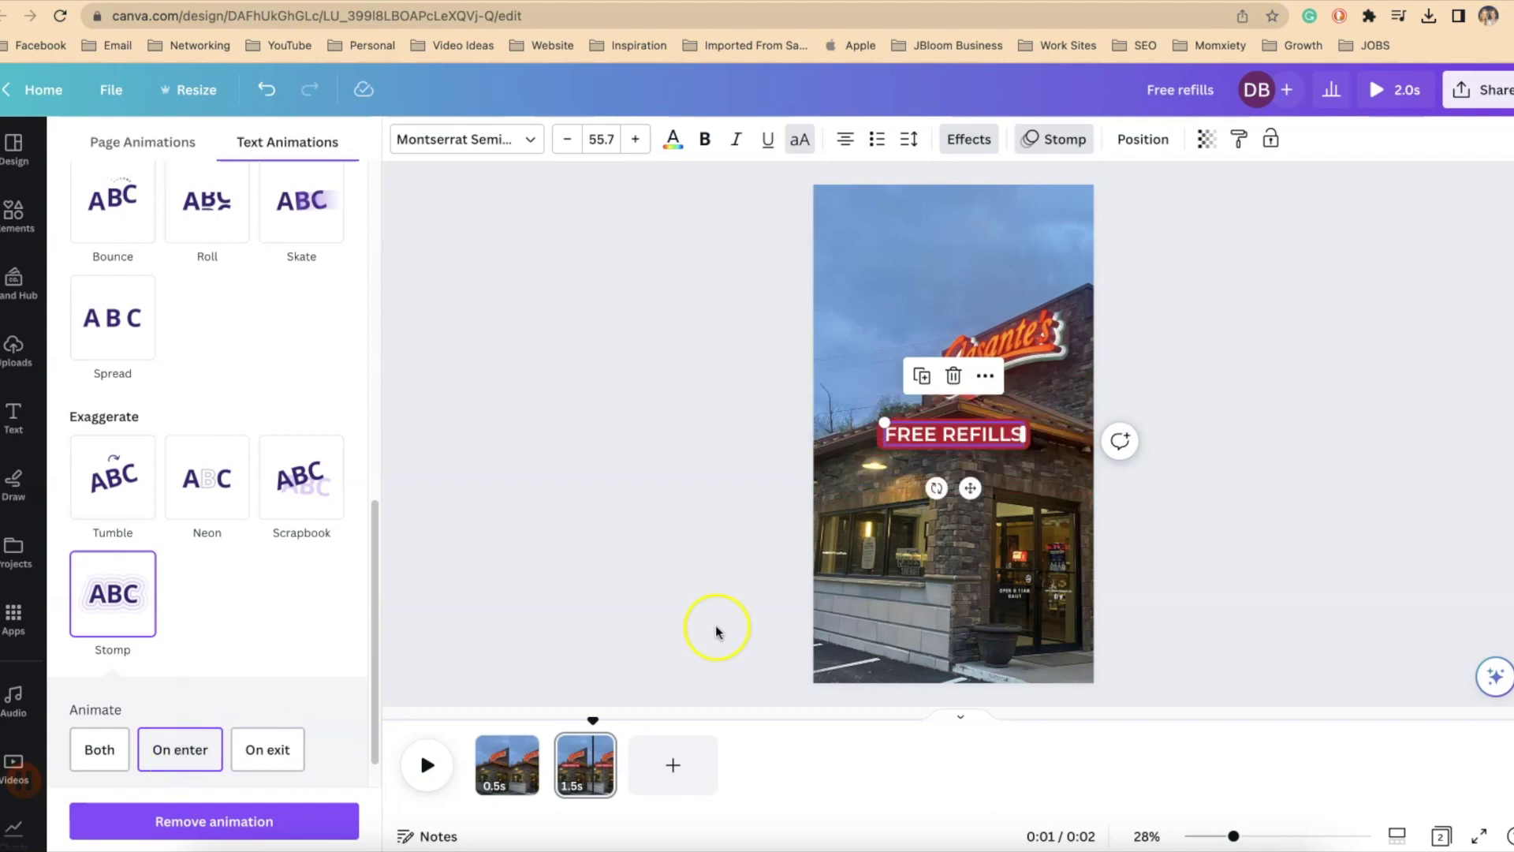
left_click(791, 545)
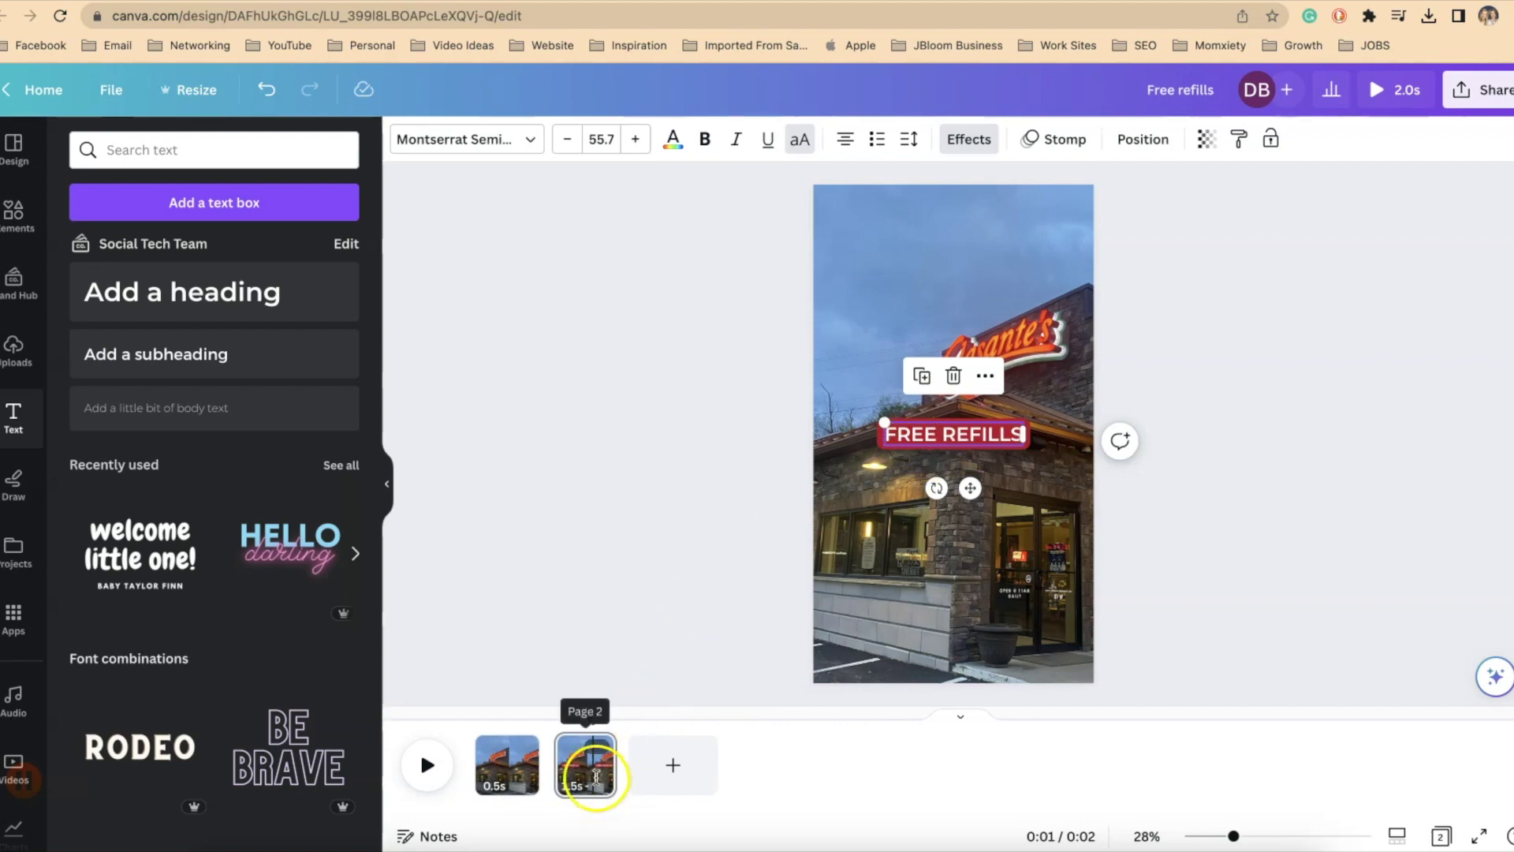
Duplicate page 2 into a third page and select its FREE REFILLS text
left_click(598, 749)
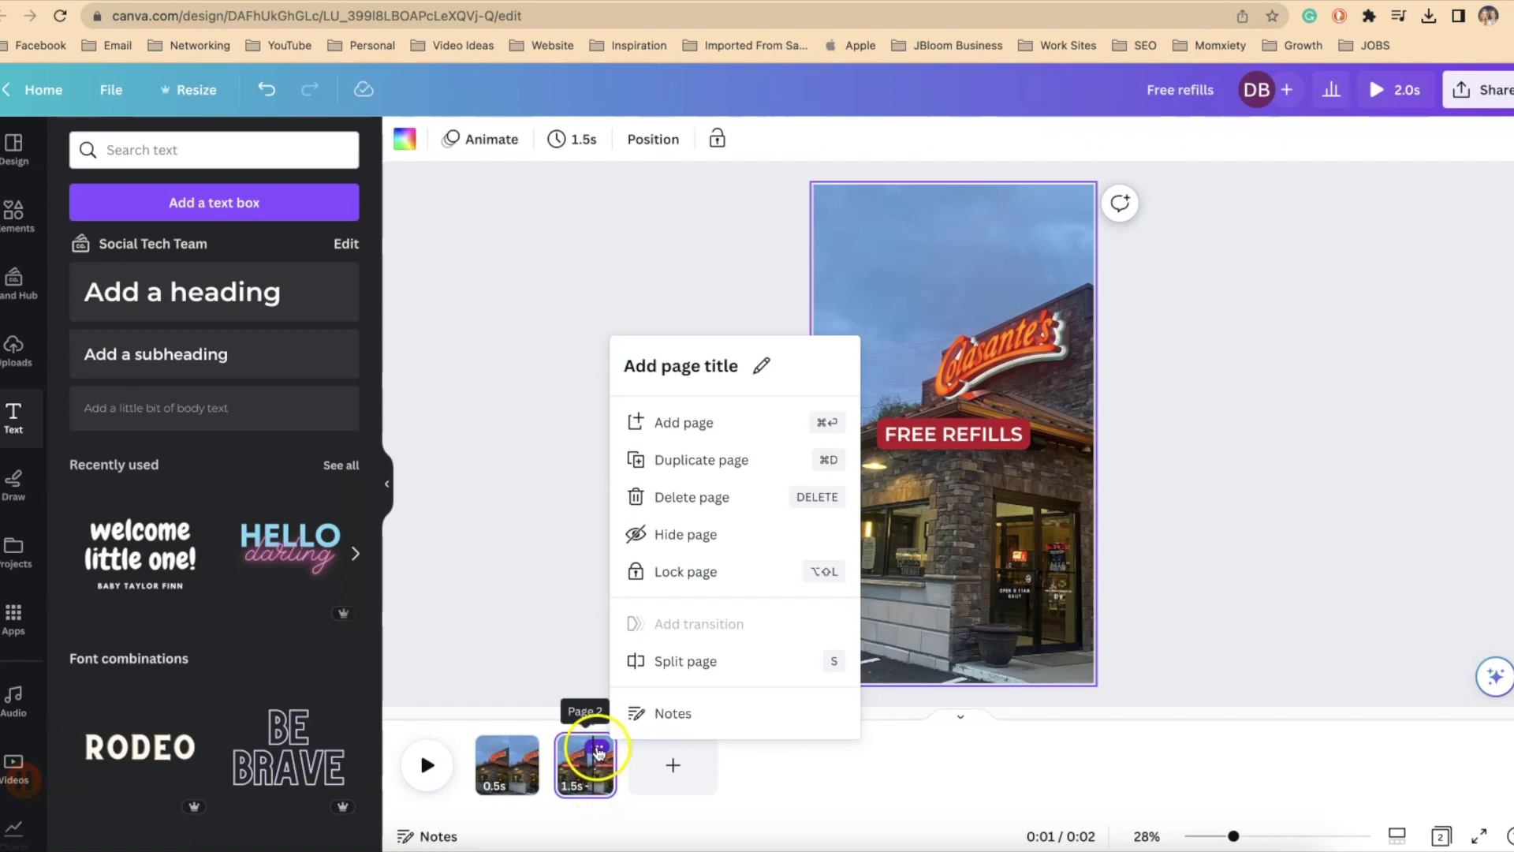
left_click(675, 461)
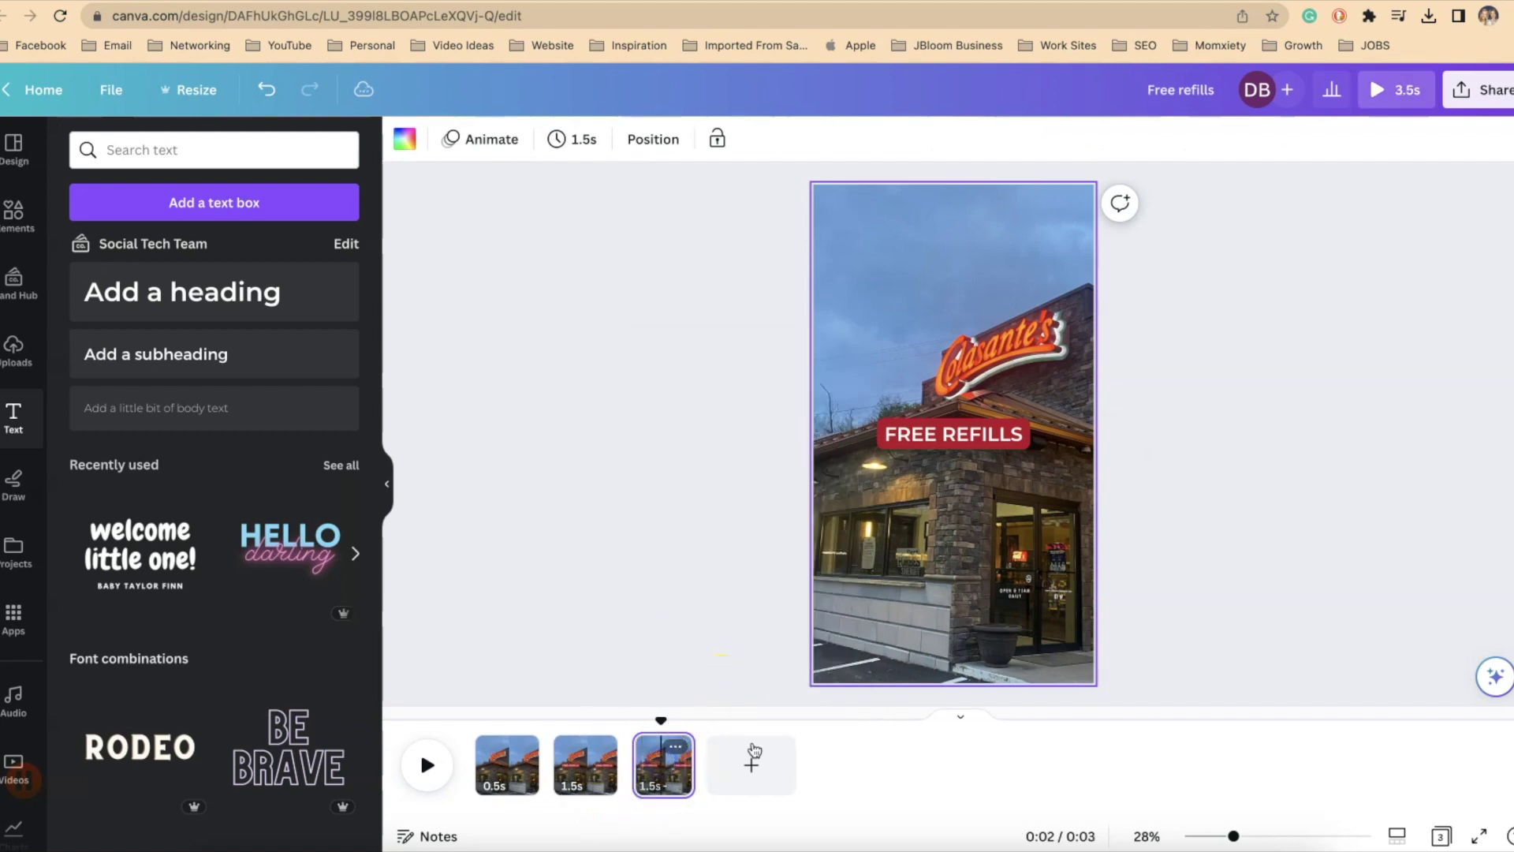
left_click(797, 608)
left_click(666, 787)
left_click(943, 440)
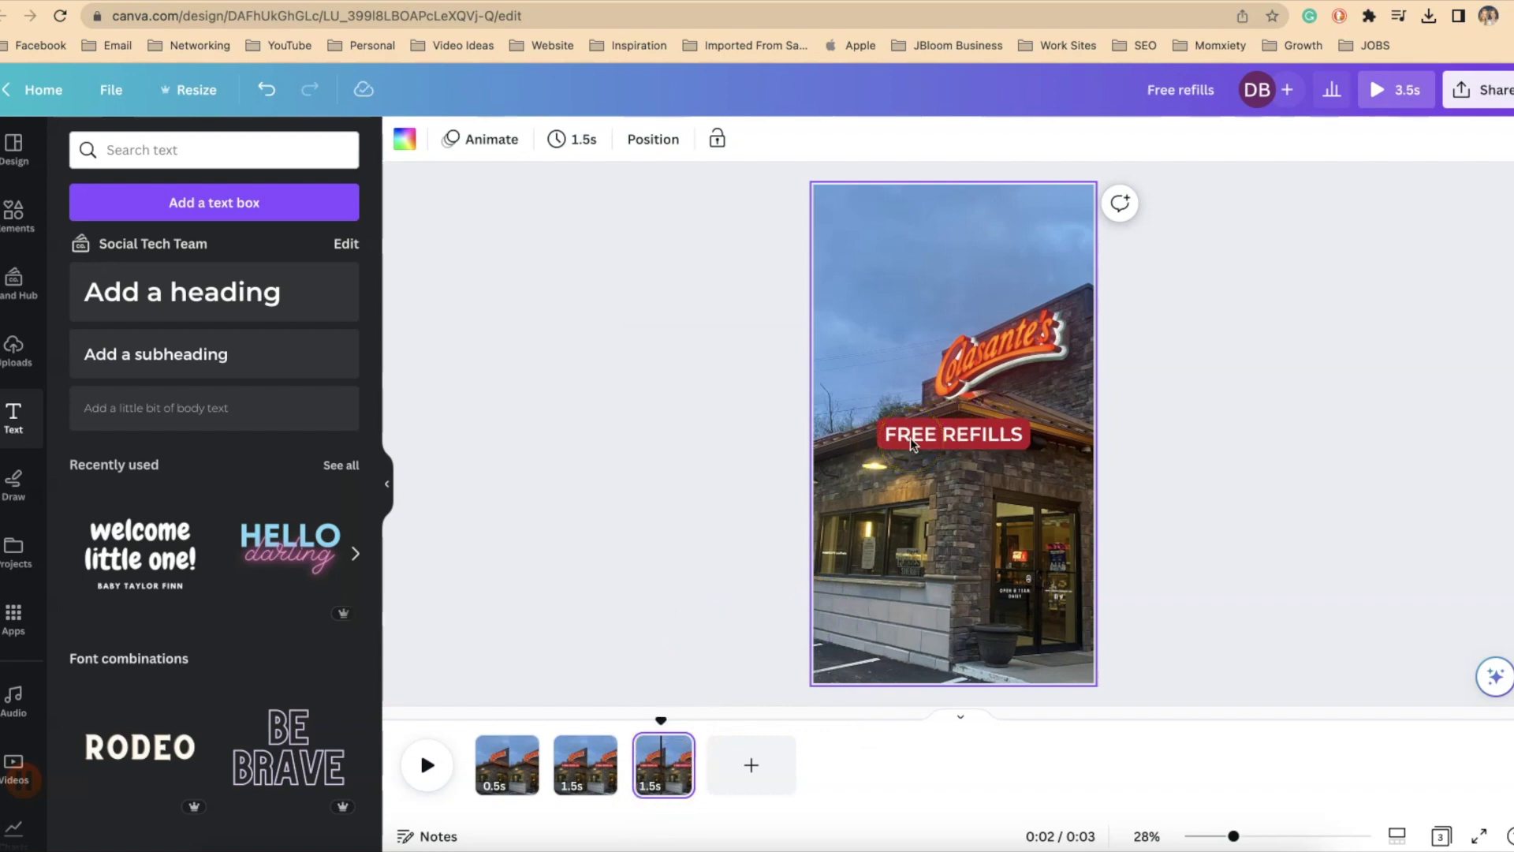
left_click(910, 493)
left_click(914, 432)
left_click(923, 431)
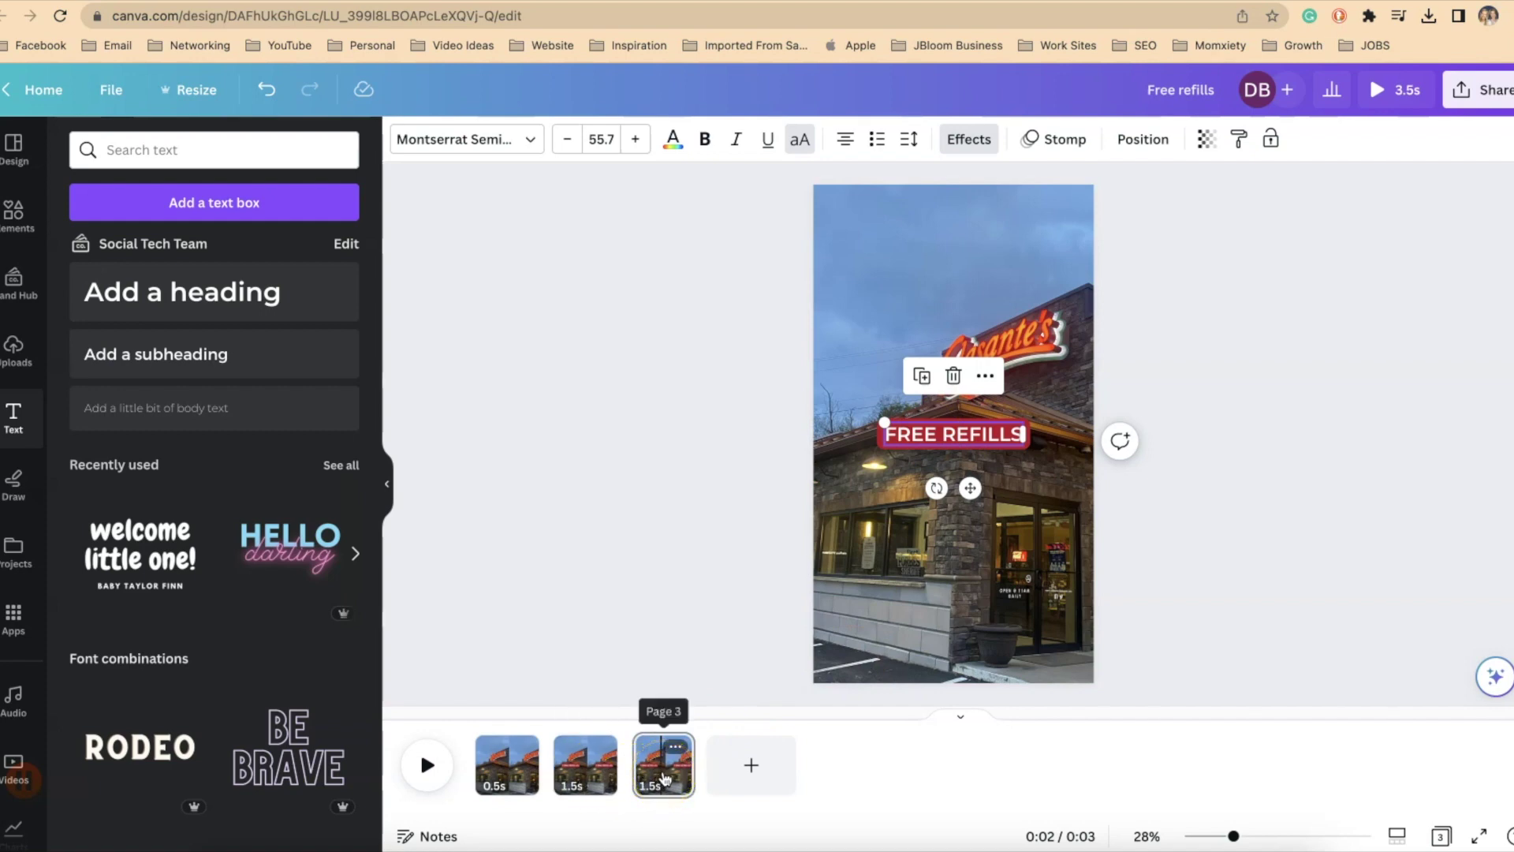
On page 3, remove the Stomp animation from the FREE REFILLS text
left_click(541, 781)
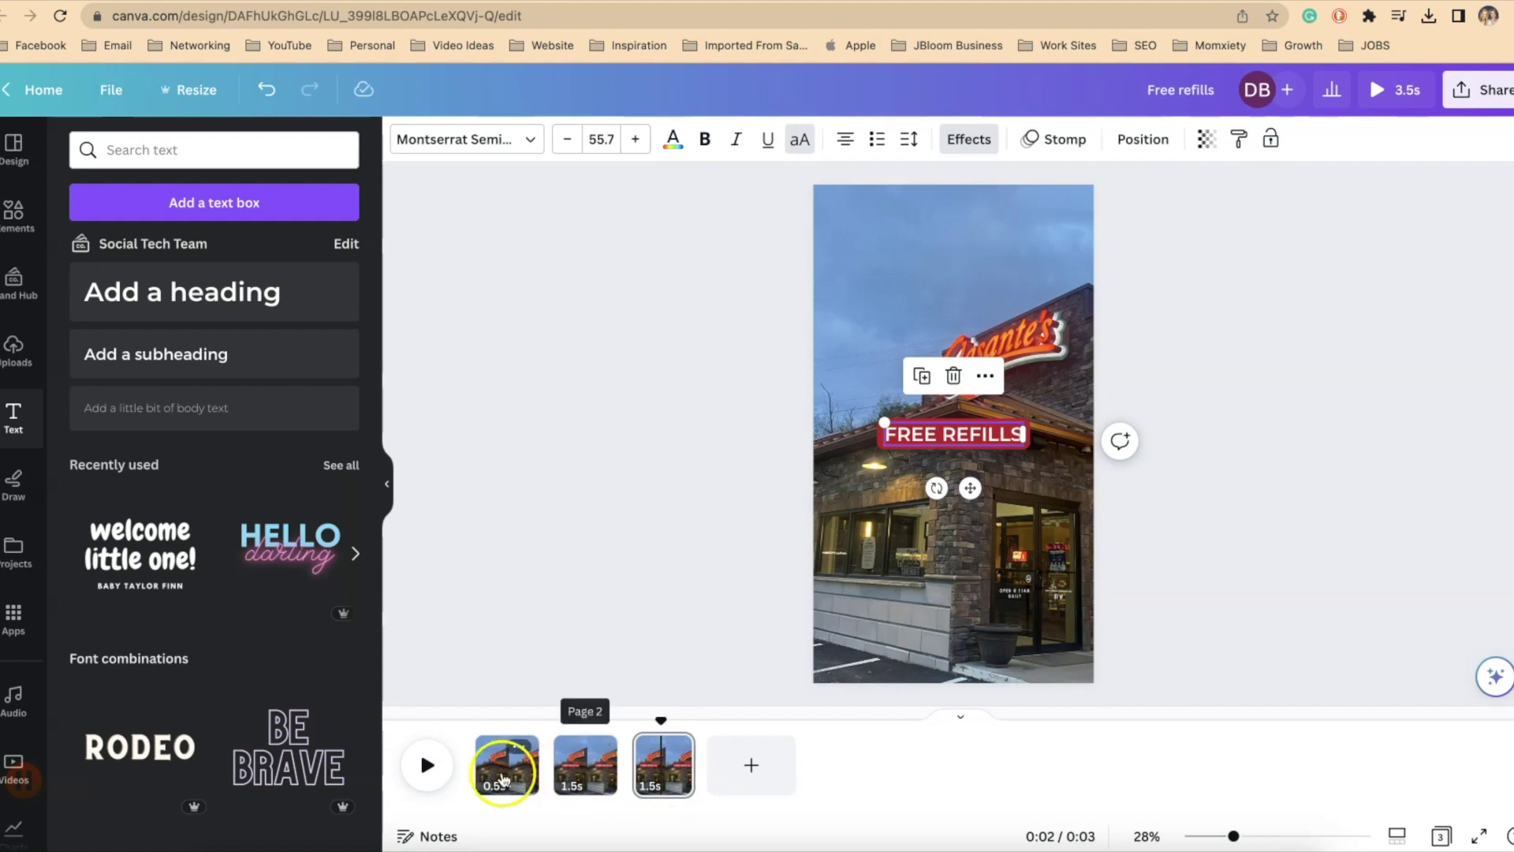
left_click(674, 773)
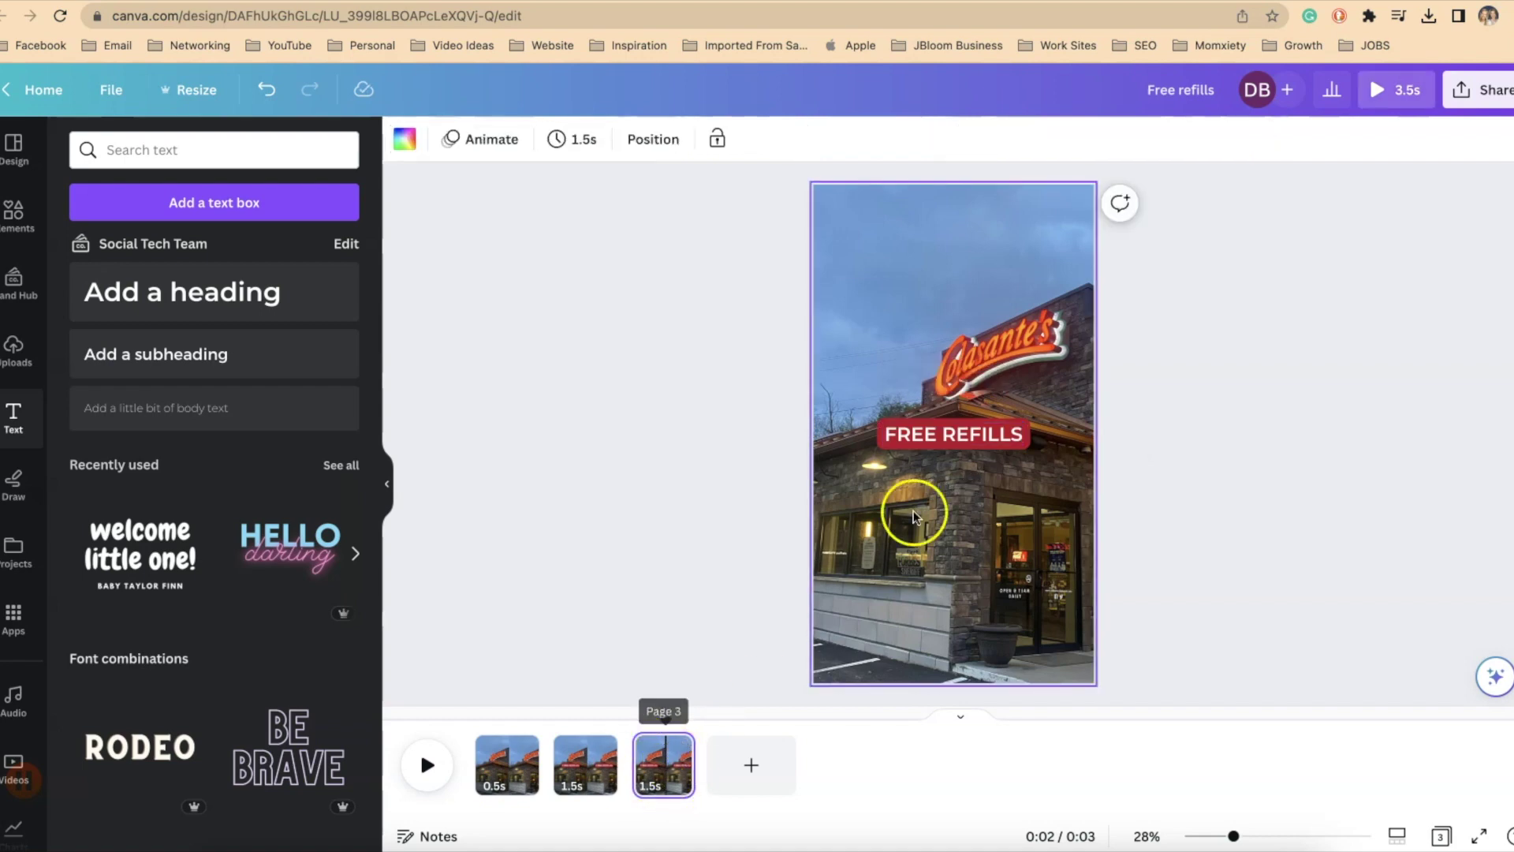
left_click(922, 433)
left_click(899, 431)
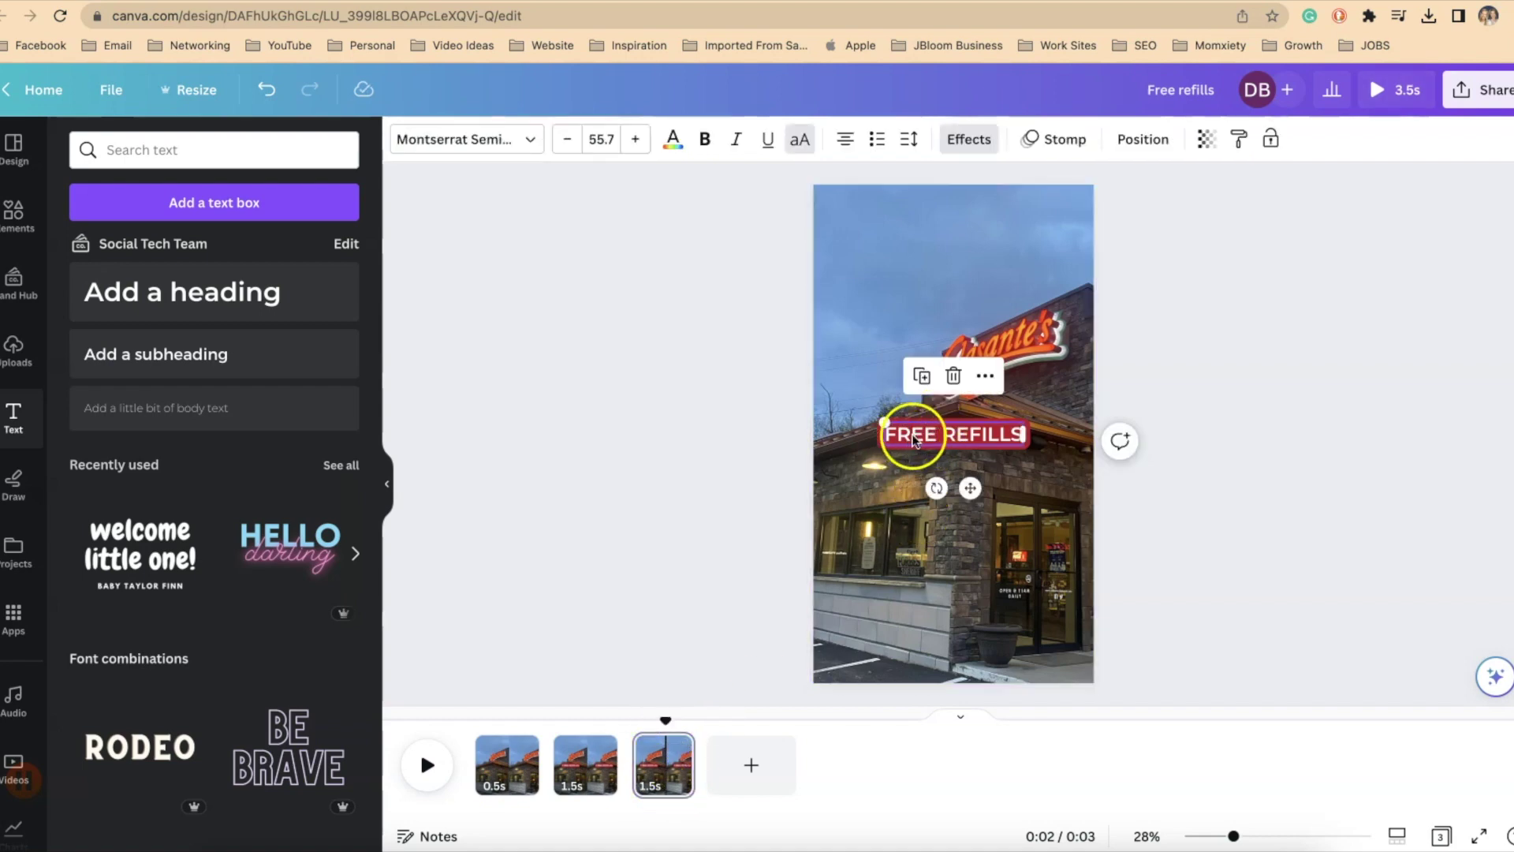
left_click(1003, 137)
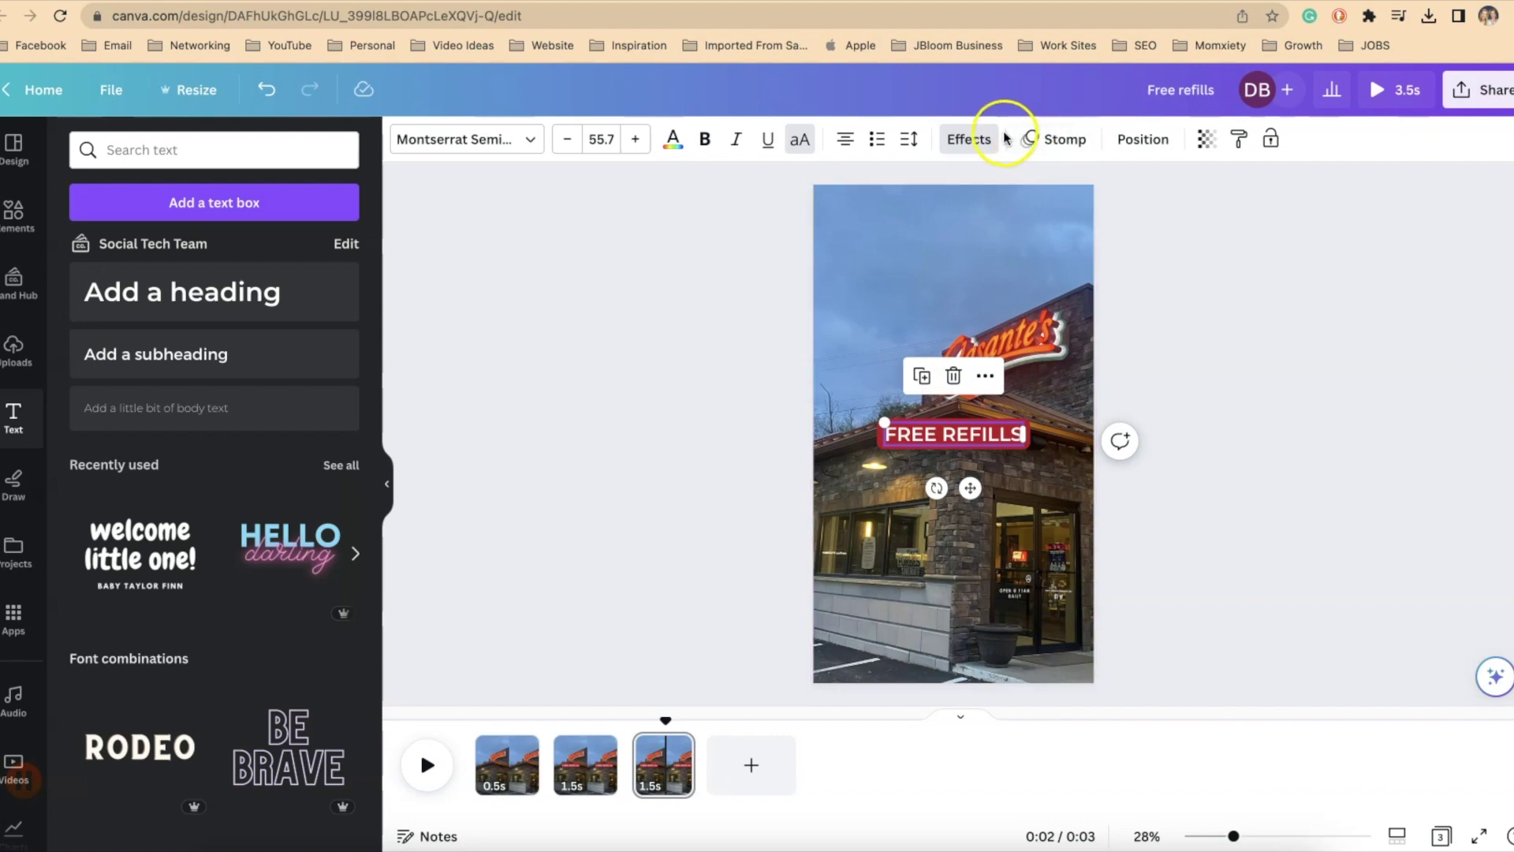
left_click(1071, 147)
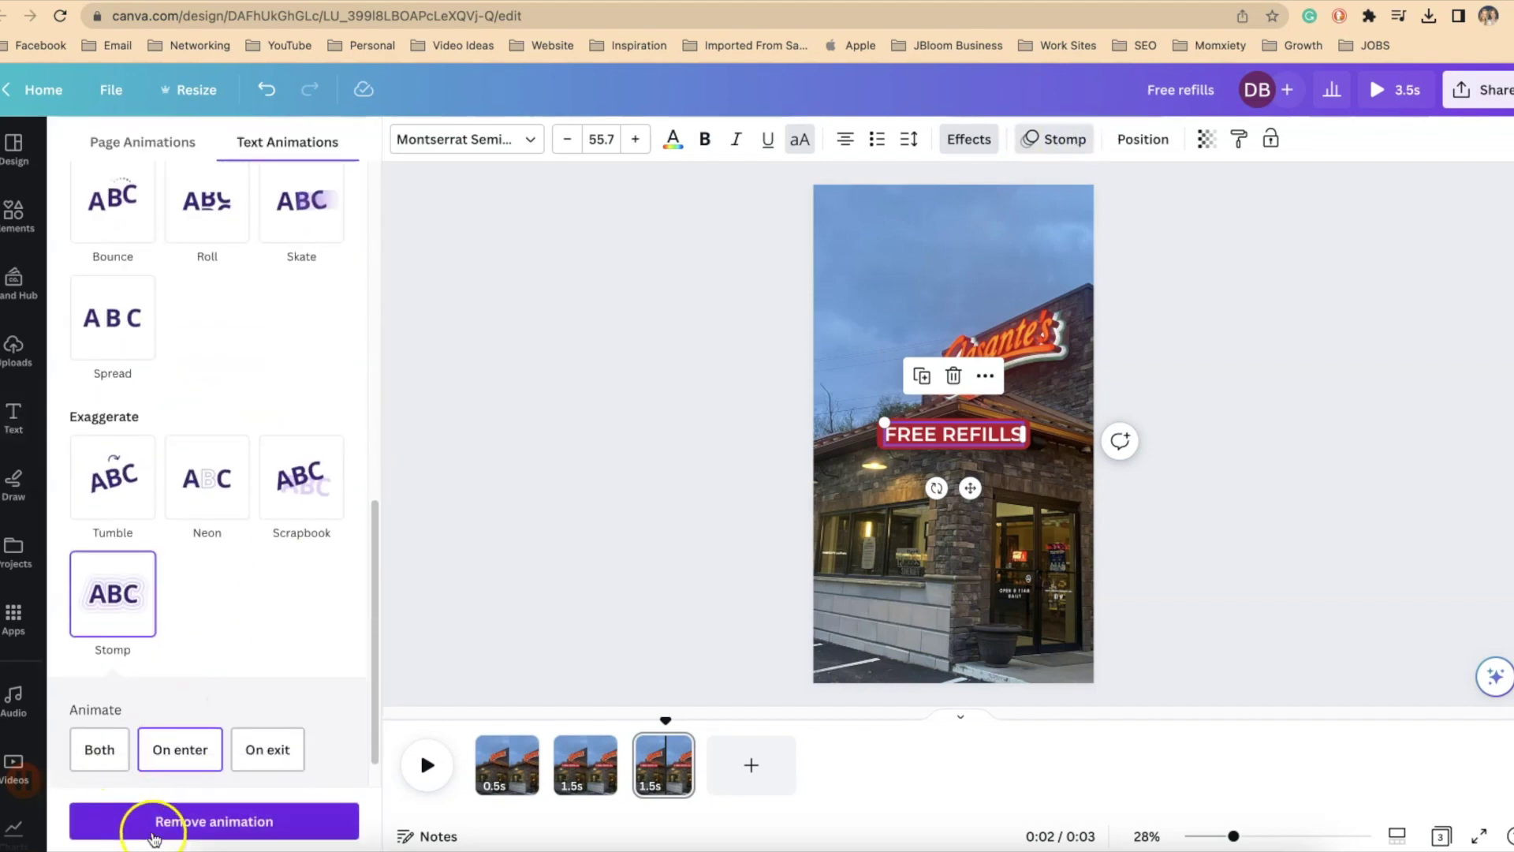
left_click(212, 822)
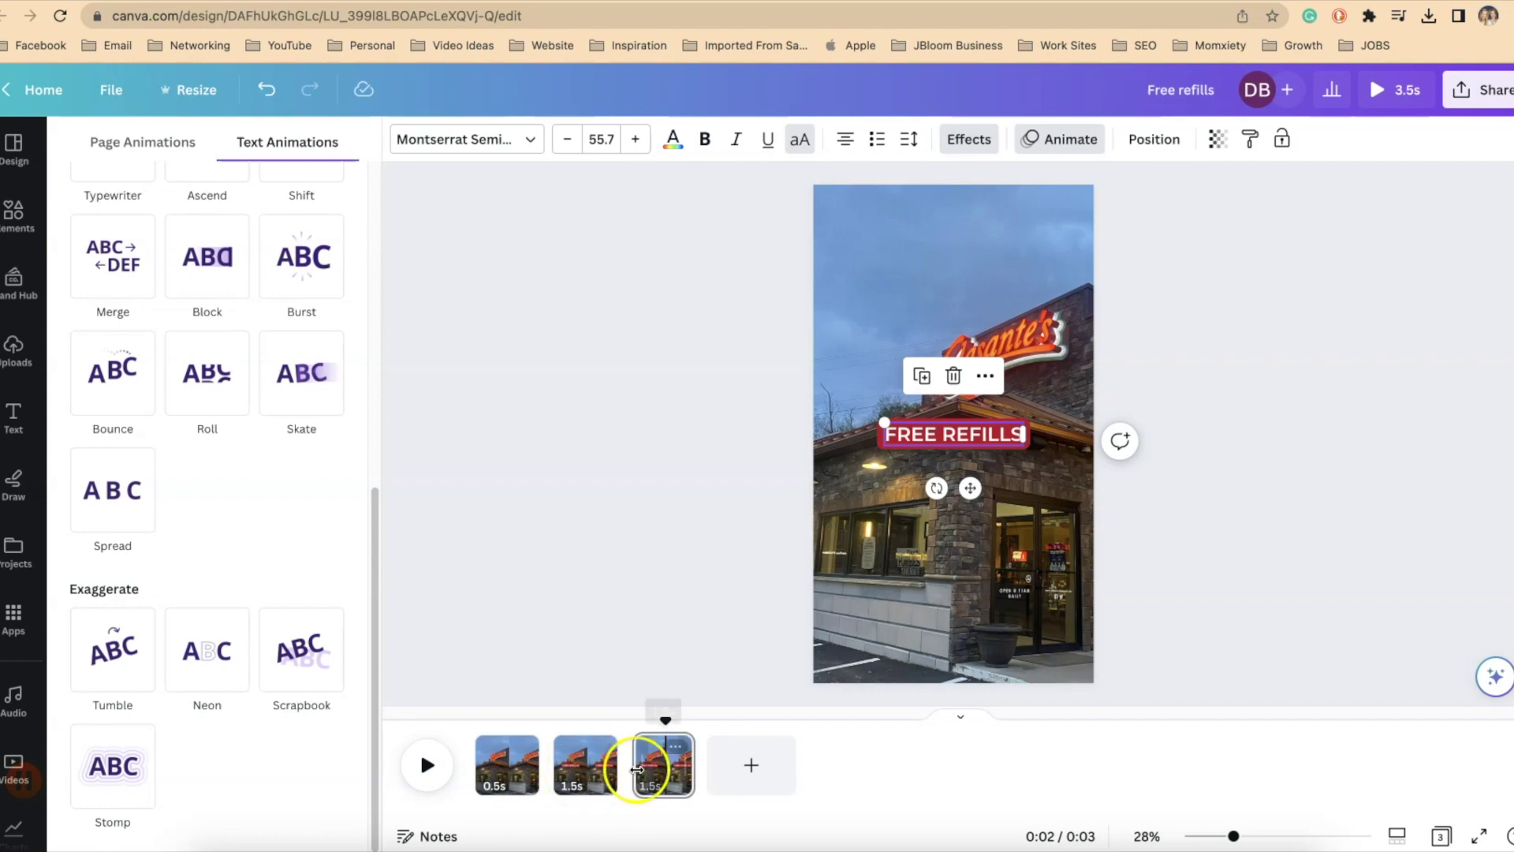
Reselect the FREE REFILLS text box on page 3
left_click(967, 444)
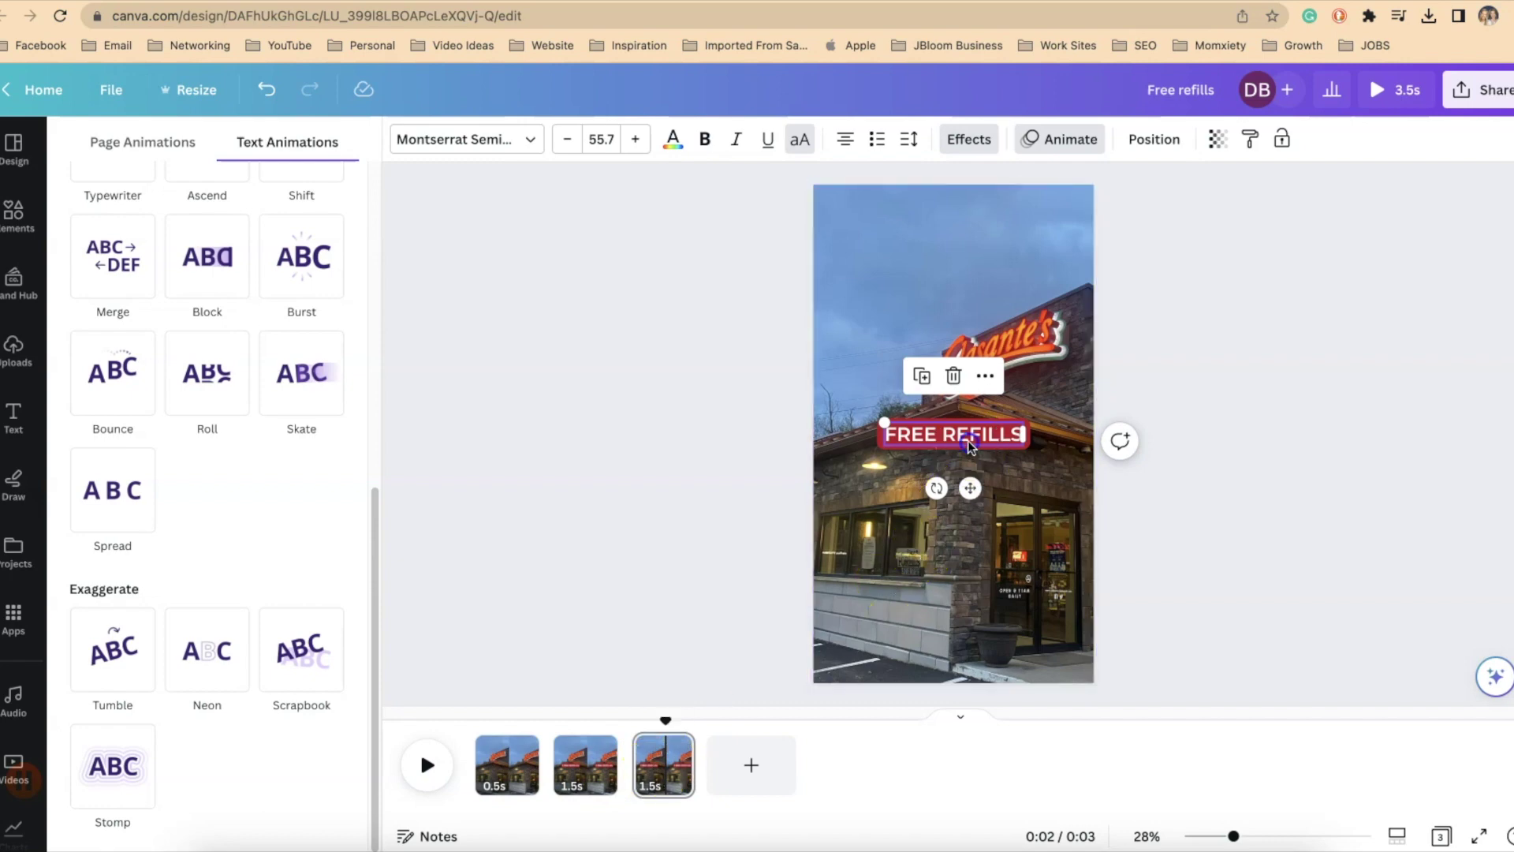
left_click(930, 435)
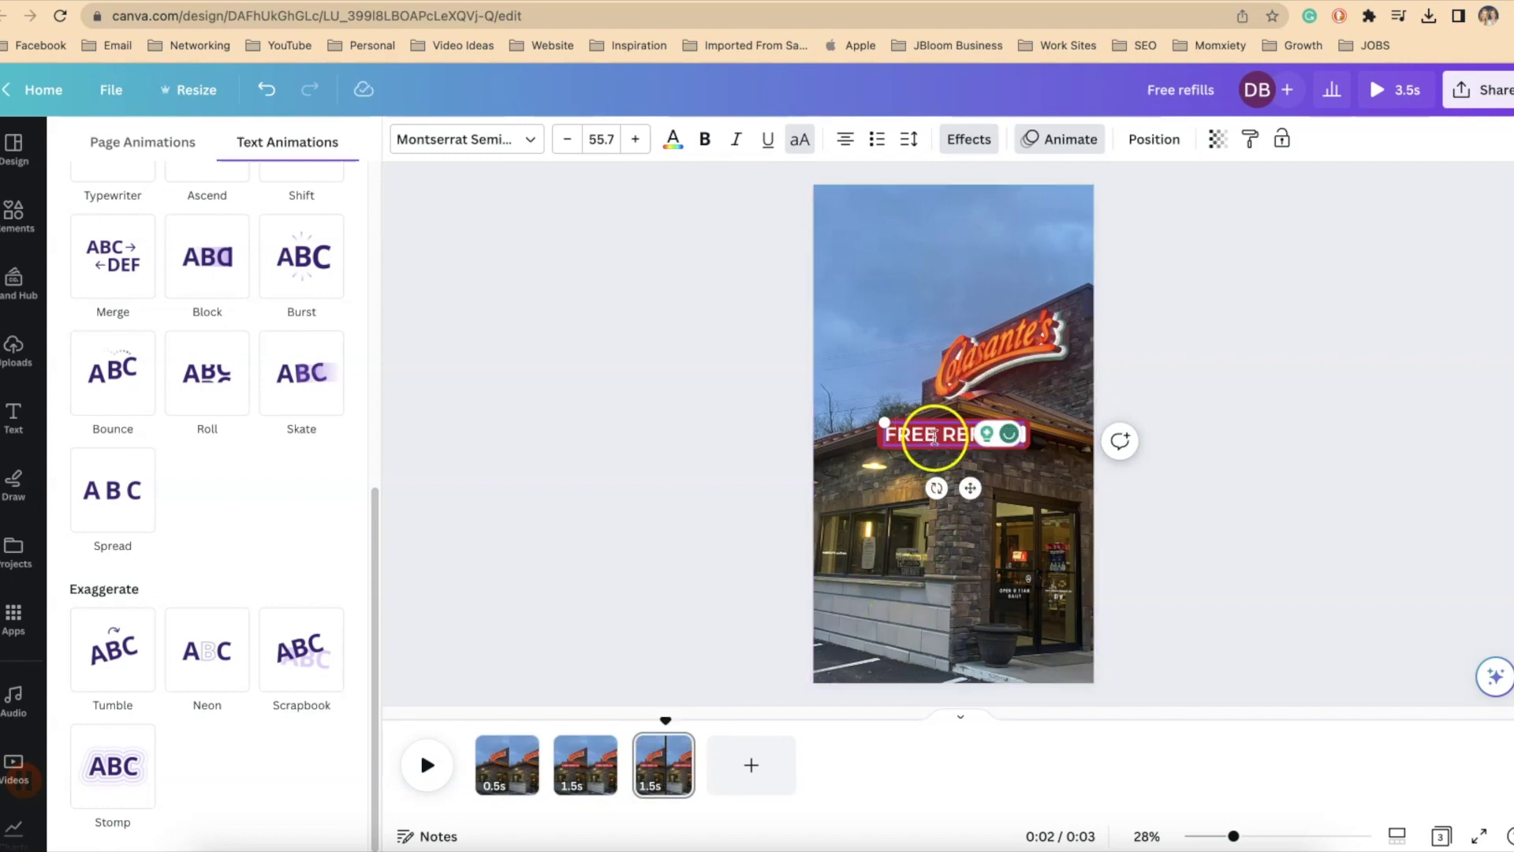
left_click(929, 438)
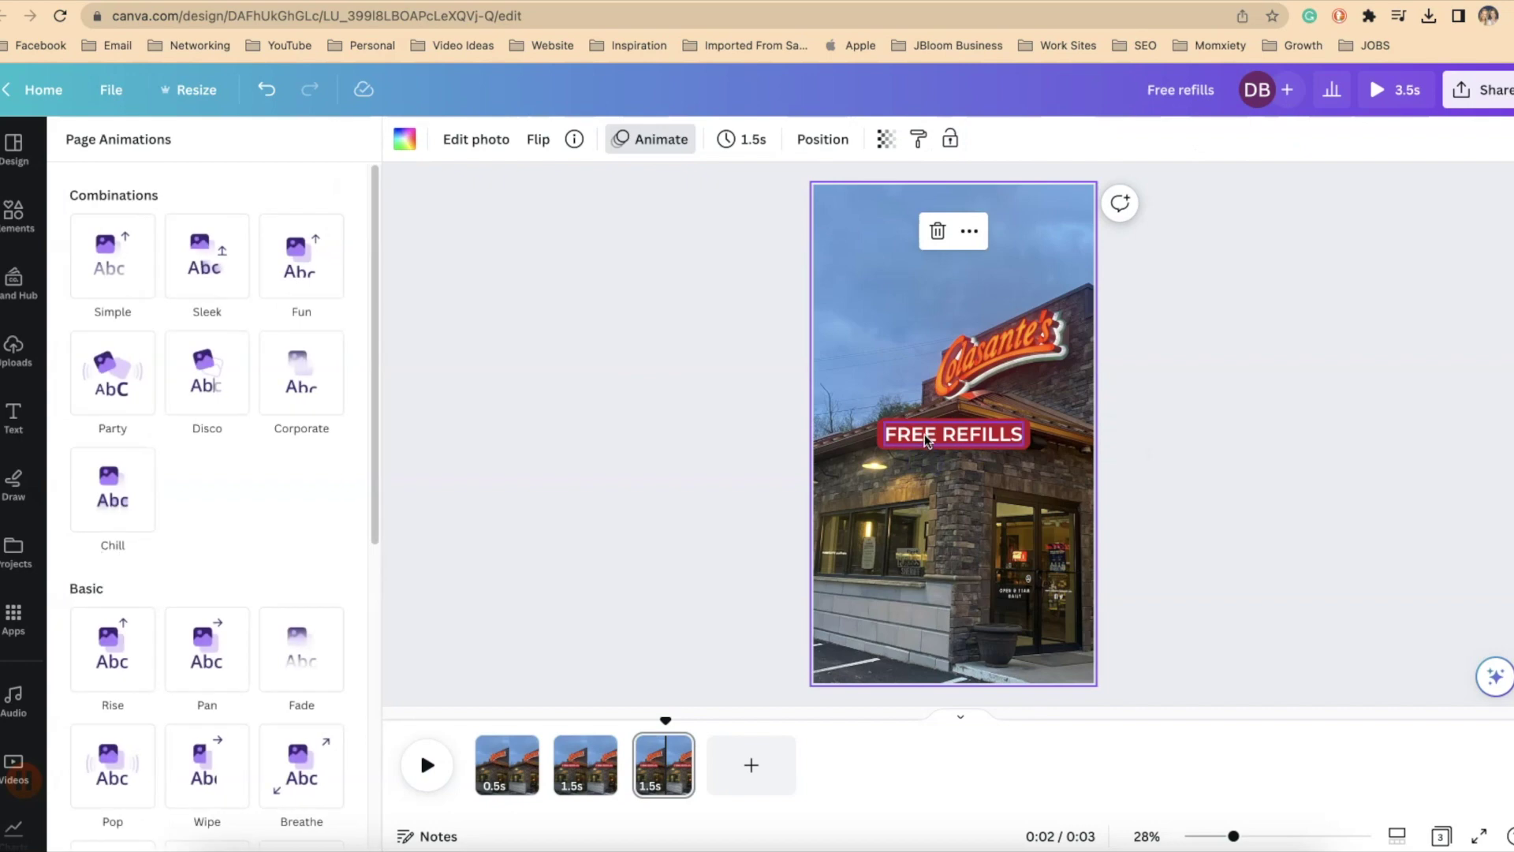
left_click(927, 440)
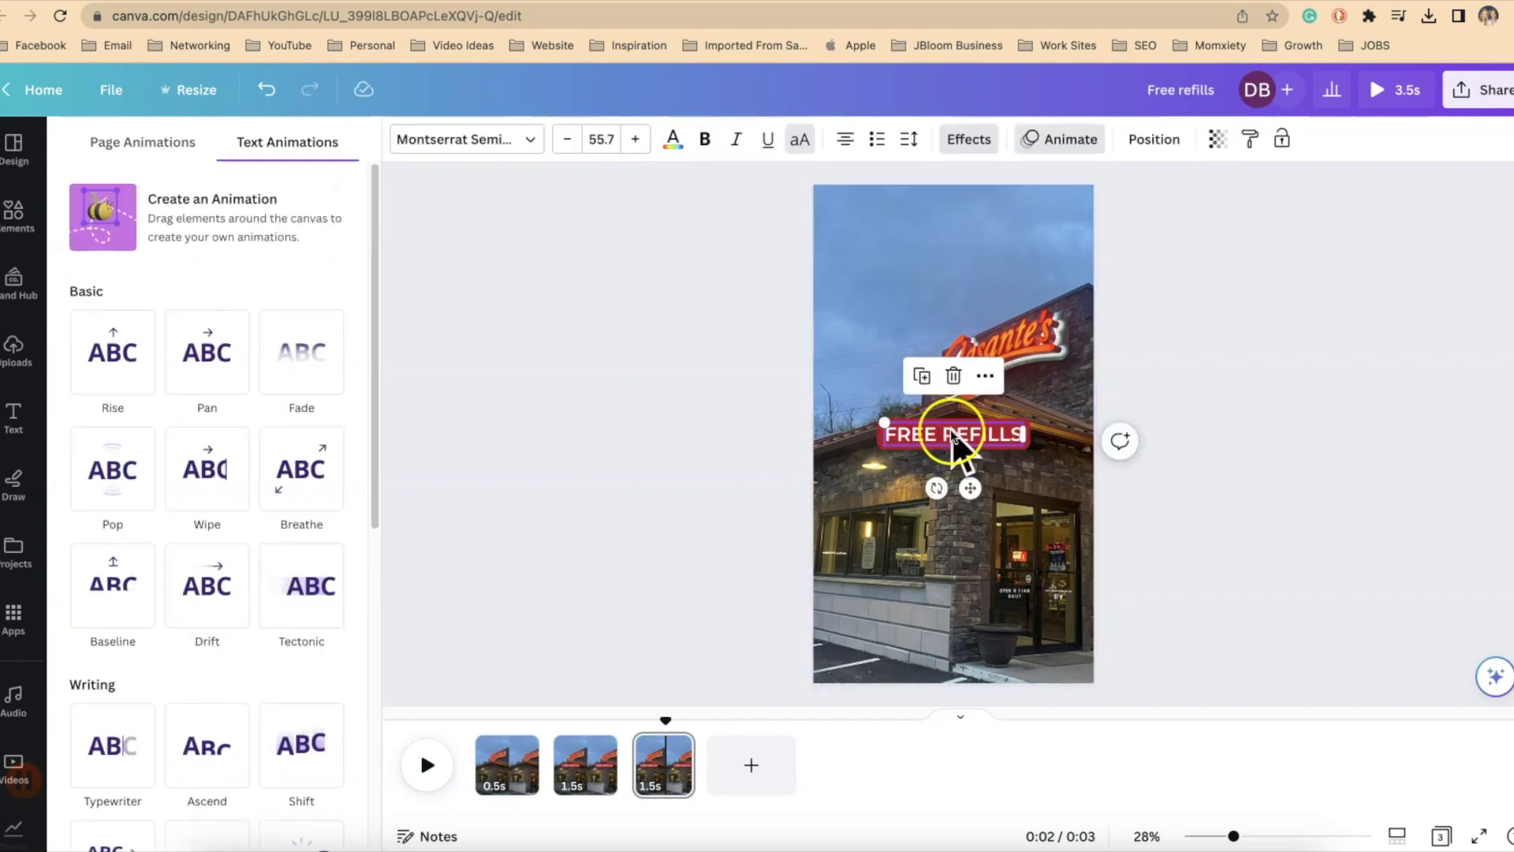
Duplicate the FREE REFILLS label below itself and retype the copy as FAST SERVICE on one line
left_click(986, 377)
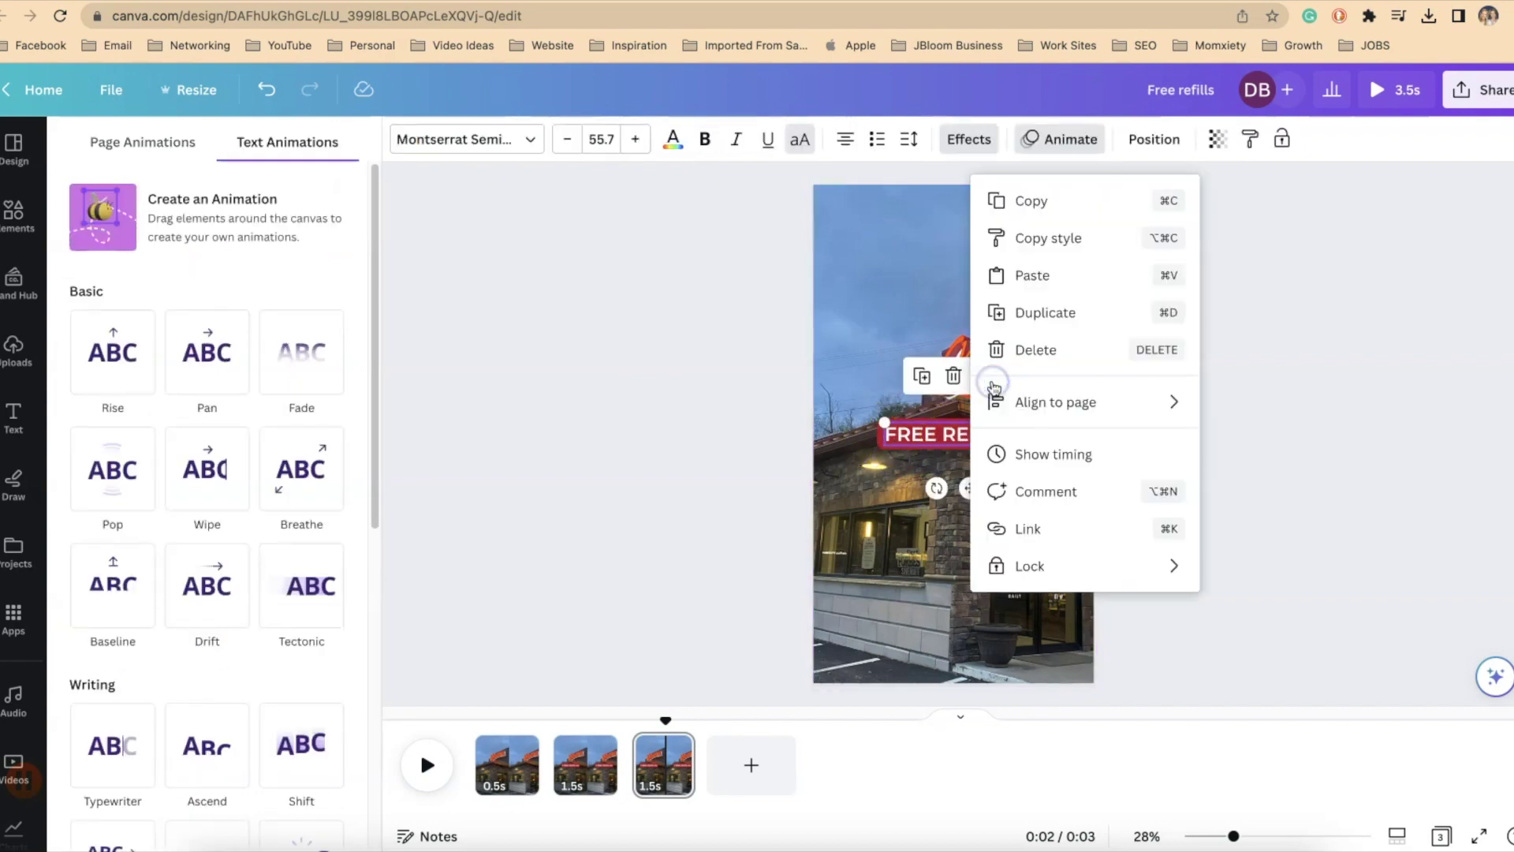
left_click(1048, 312)
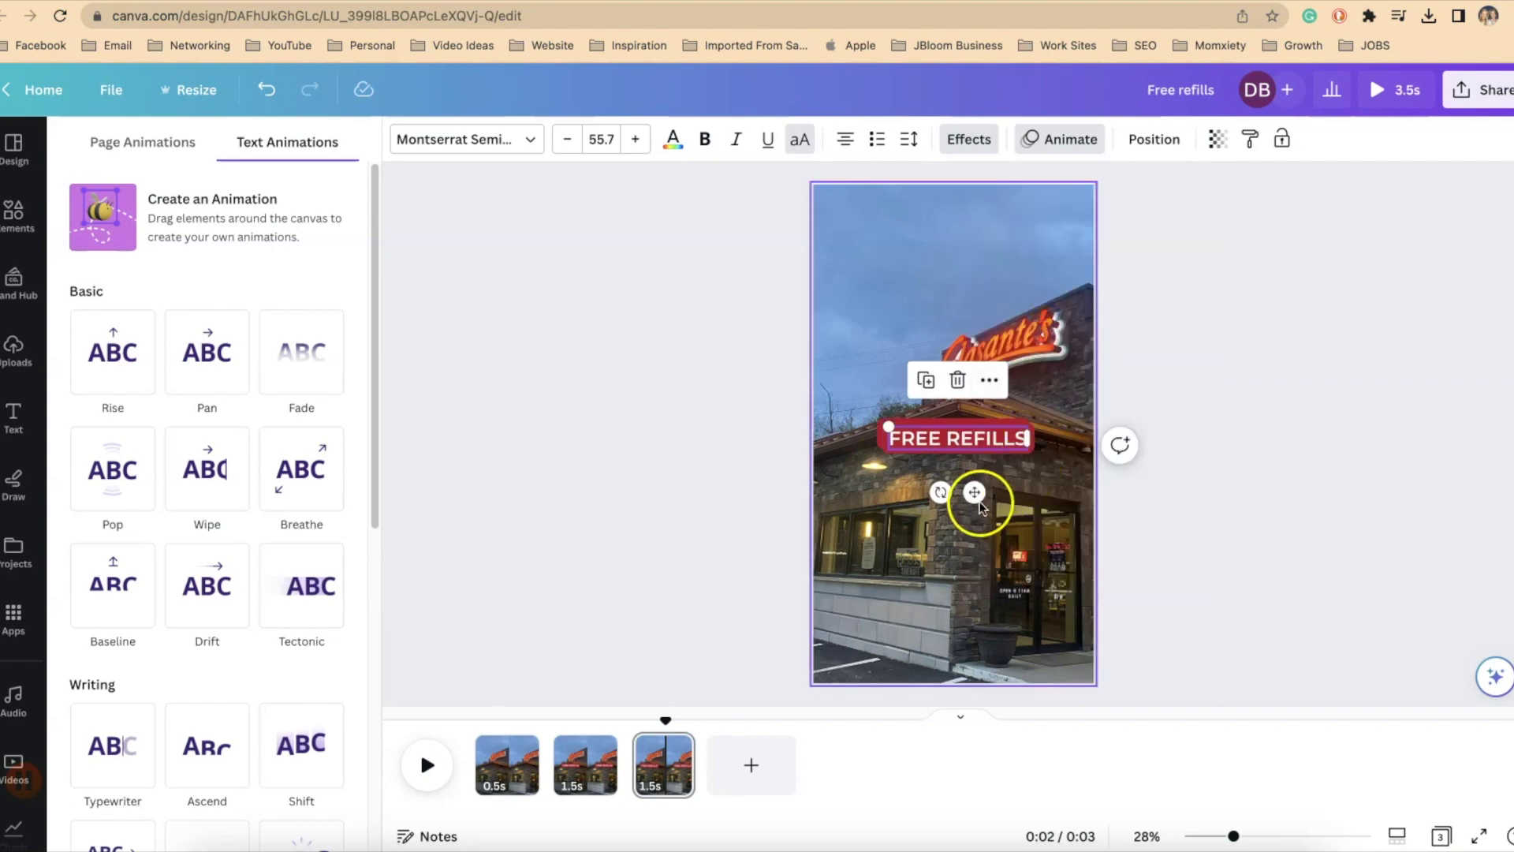
left_click_drag(976, 491, 936, 540)
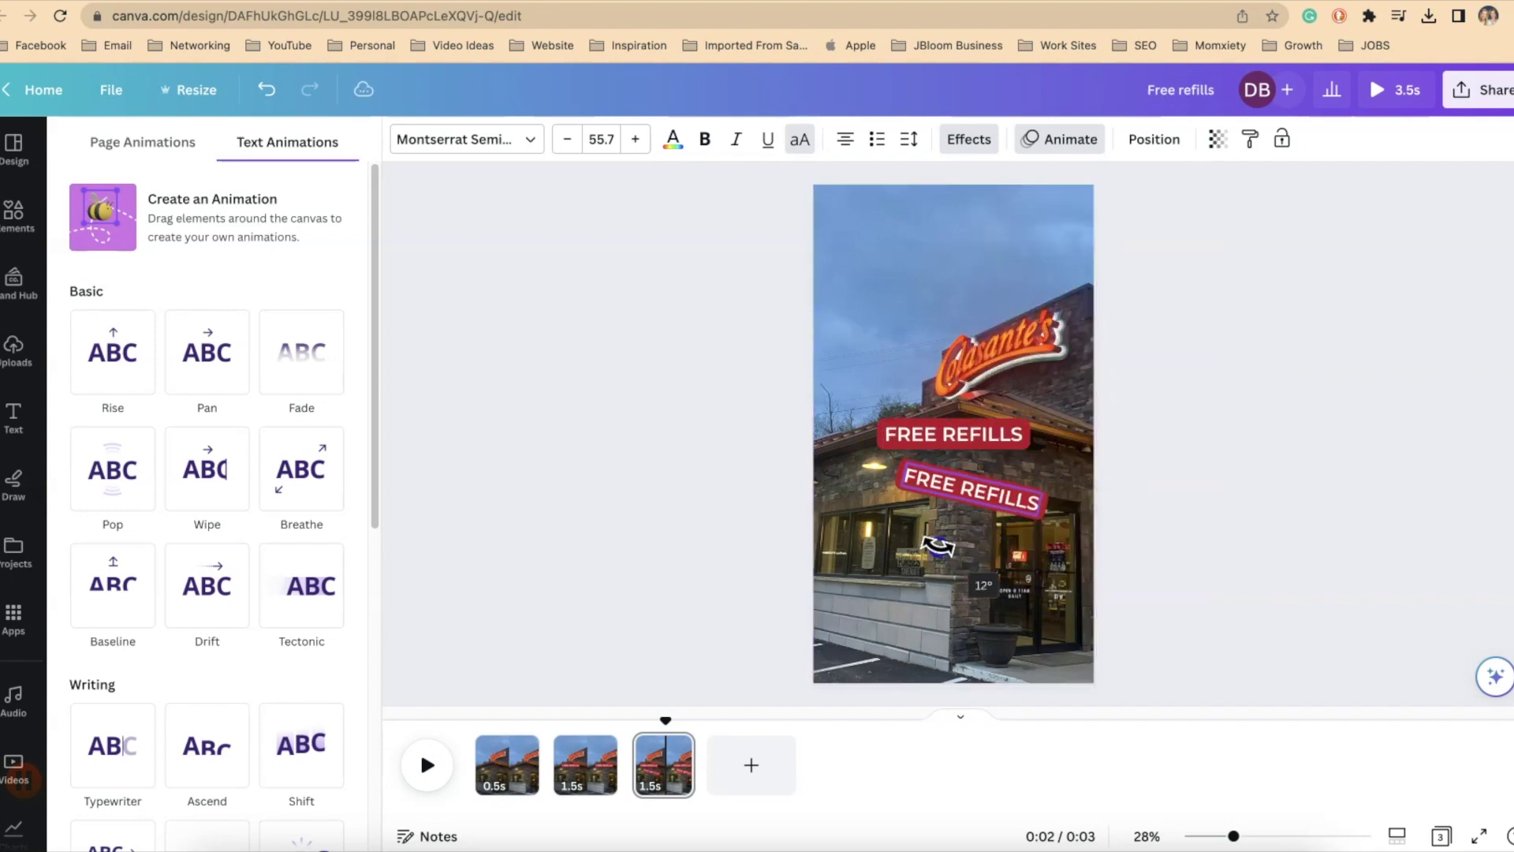
left_click(956, 505)
double_click(954, 496)
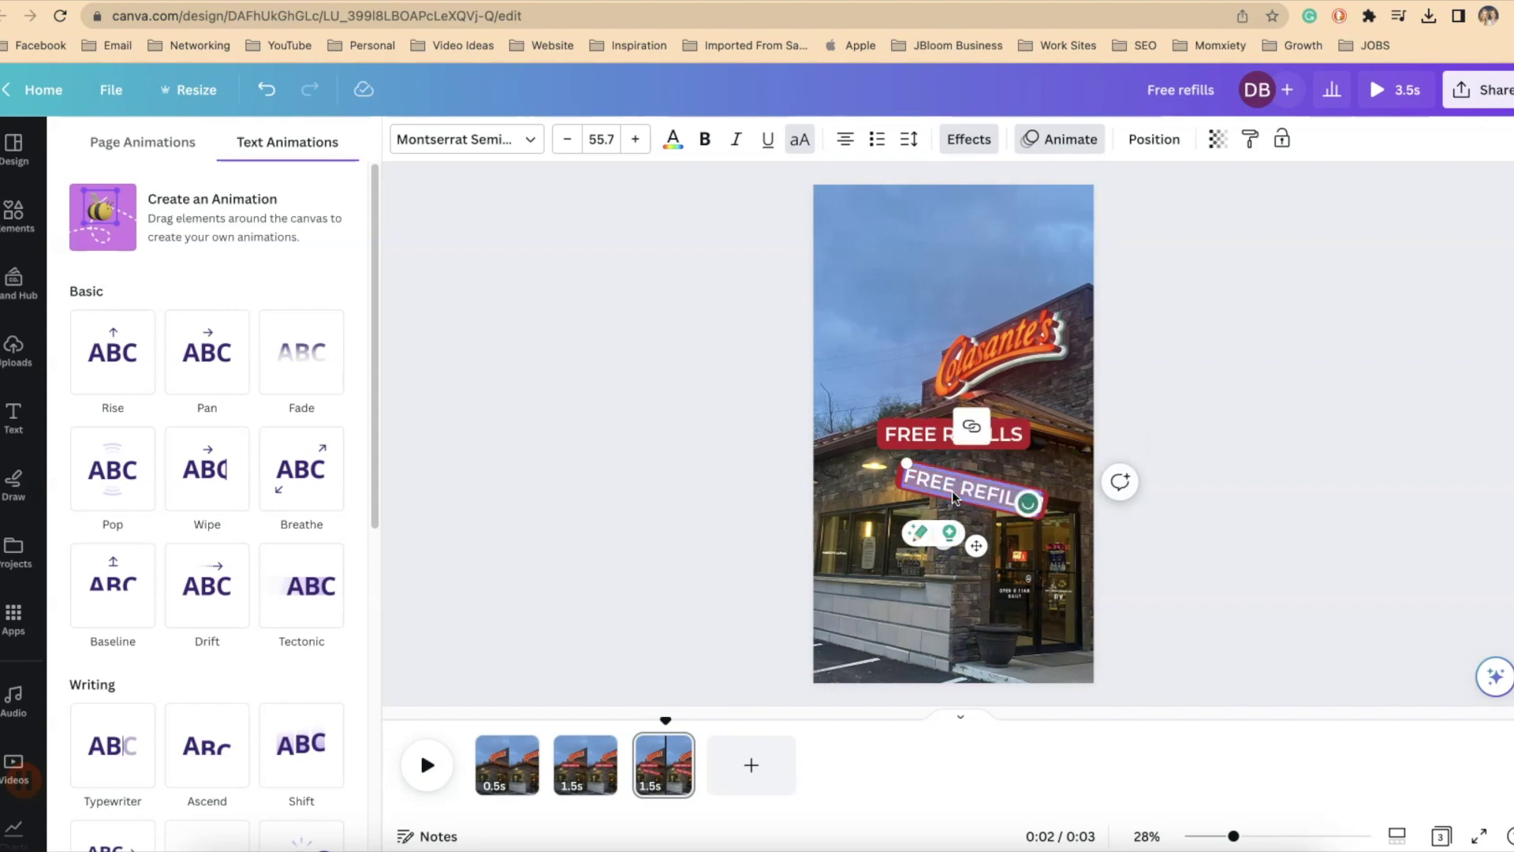
type("FAST")
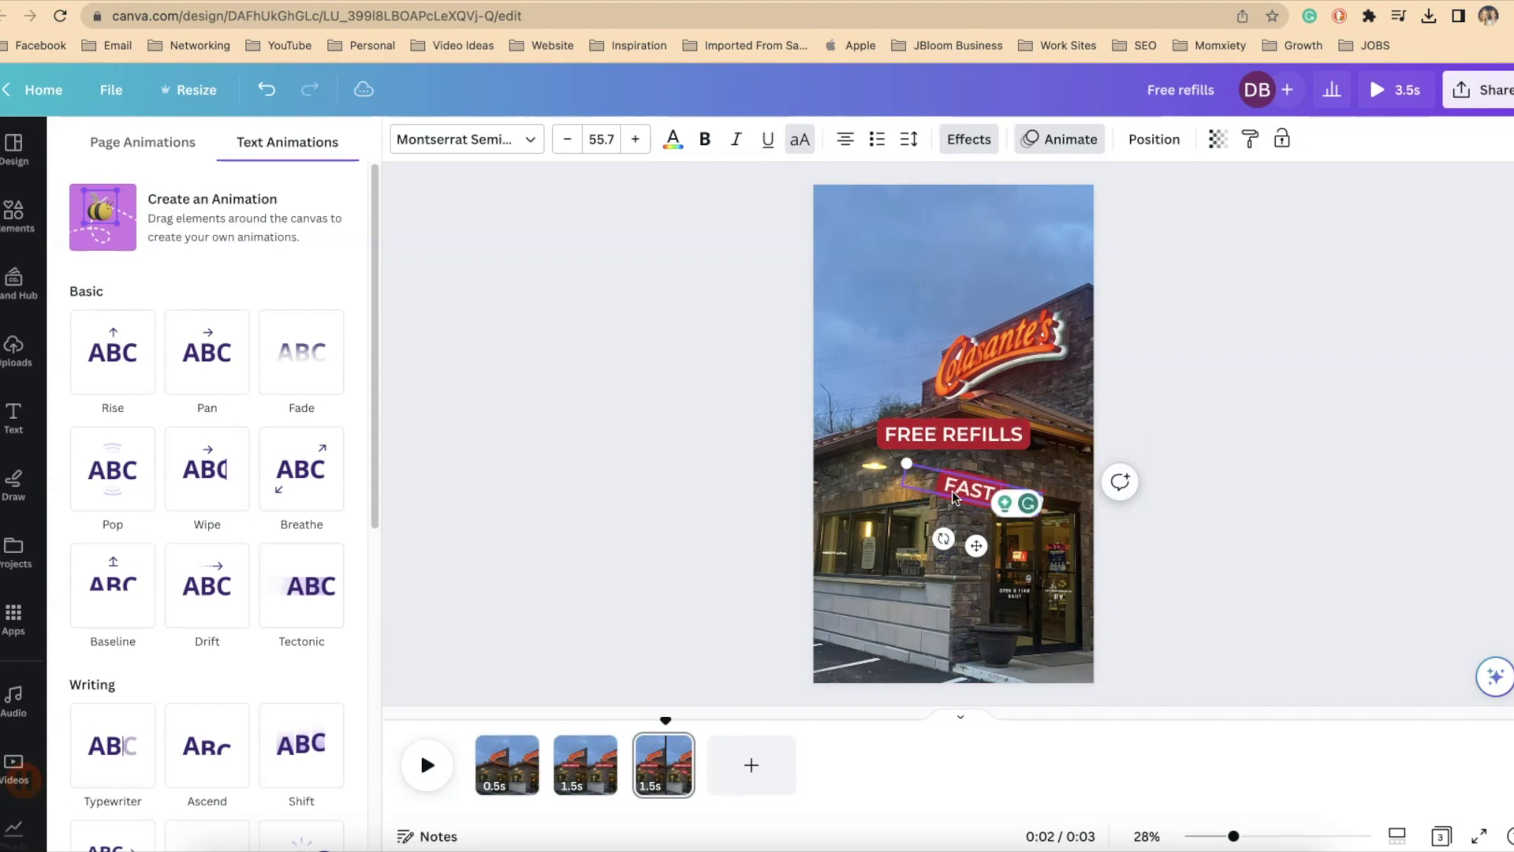
type(" SERVIC")
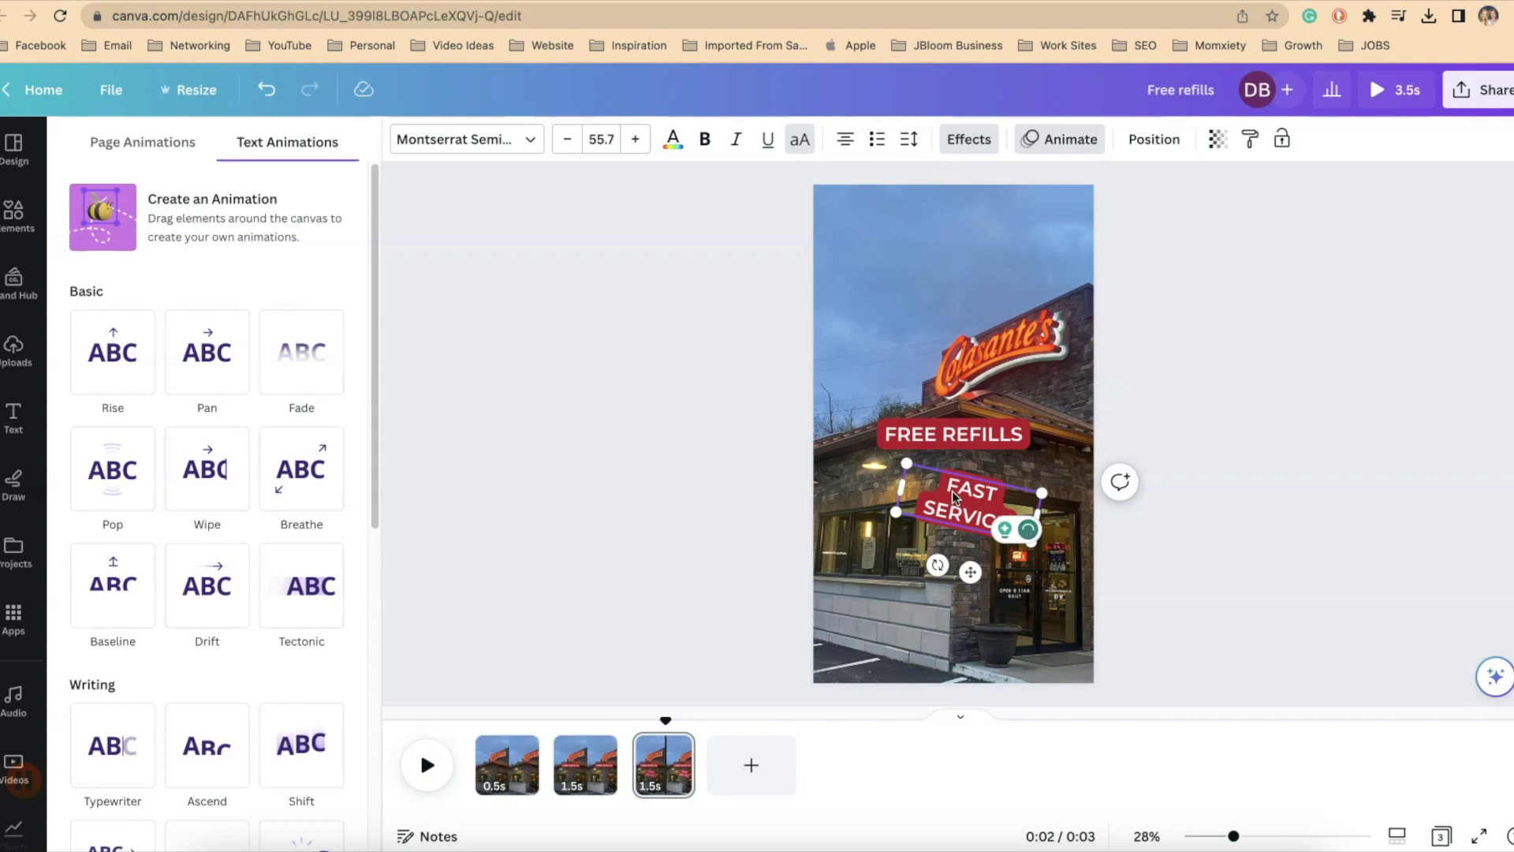
left_click_drag(914, 470, 872, 481)
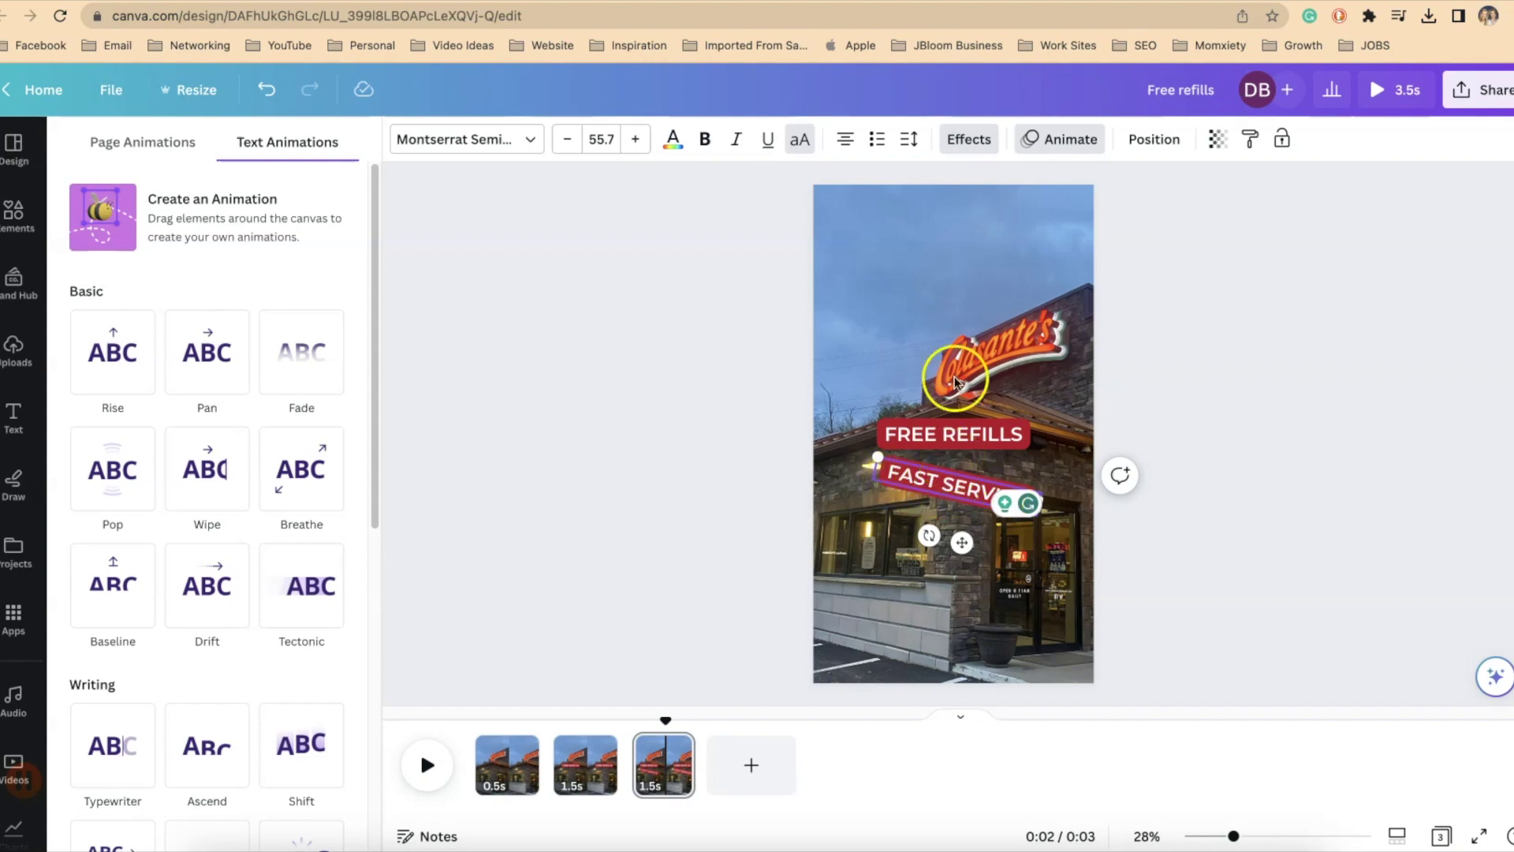
Set the FAST SERVICE label background to red #FF0E01, sampled from the restaurant sign
left_click(958, 148)
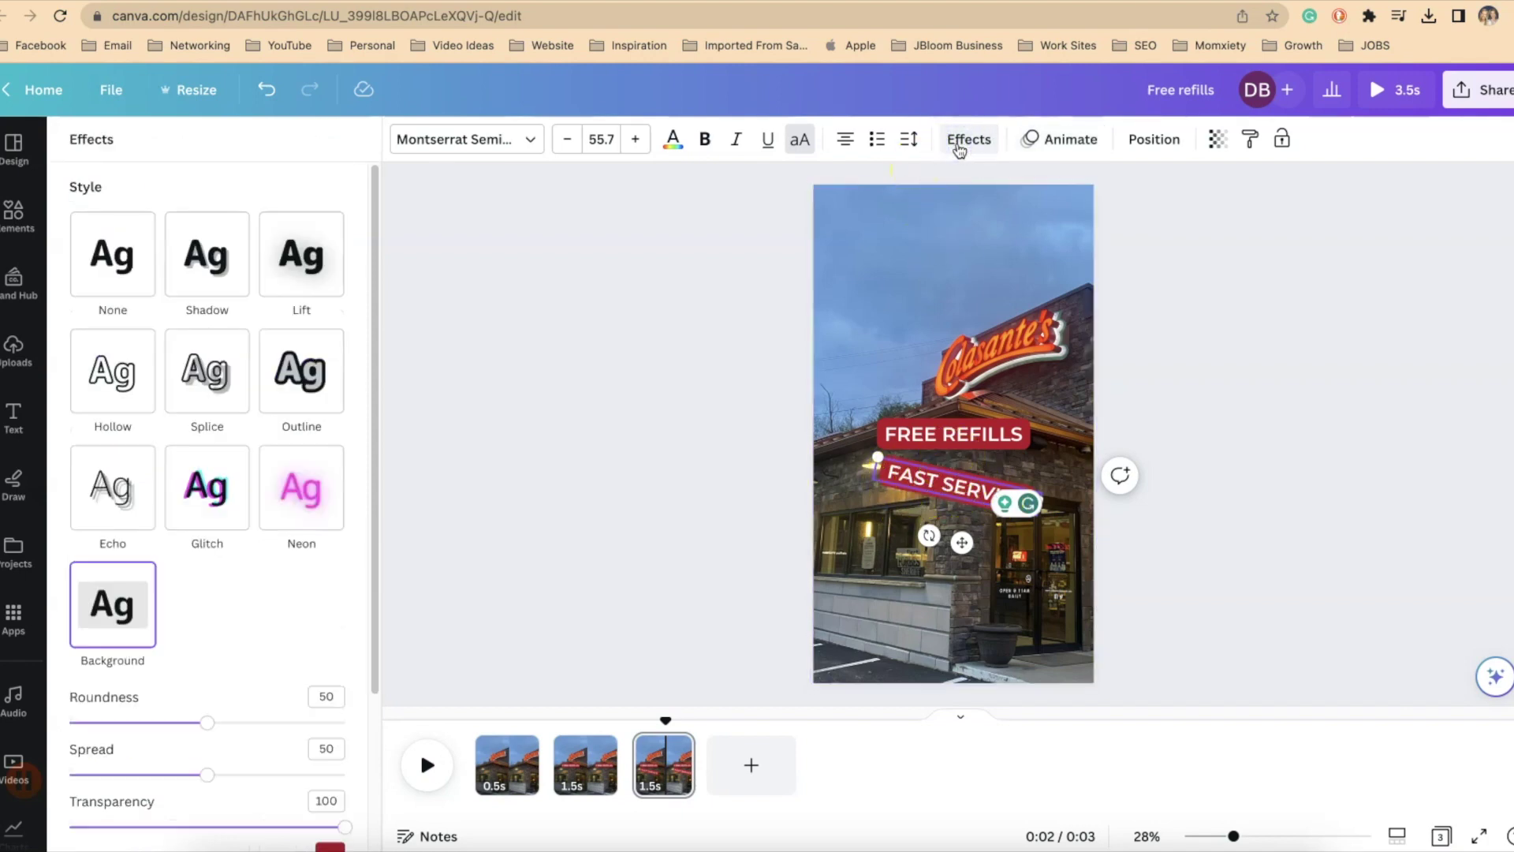
scroll(316, 603, "down", 3)
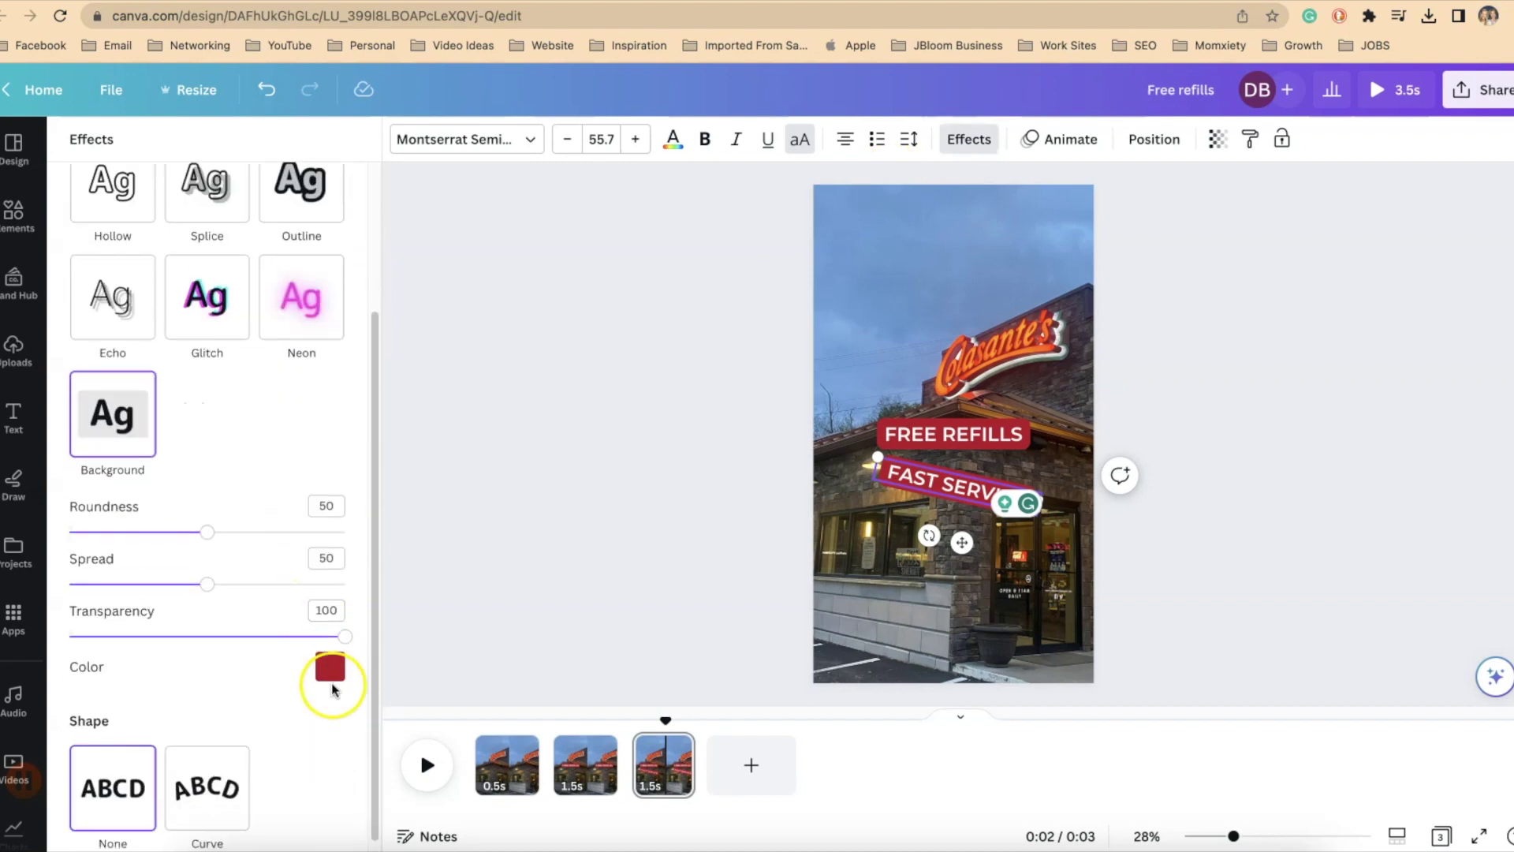
left_click(331, 669)
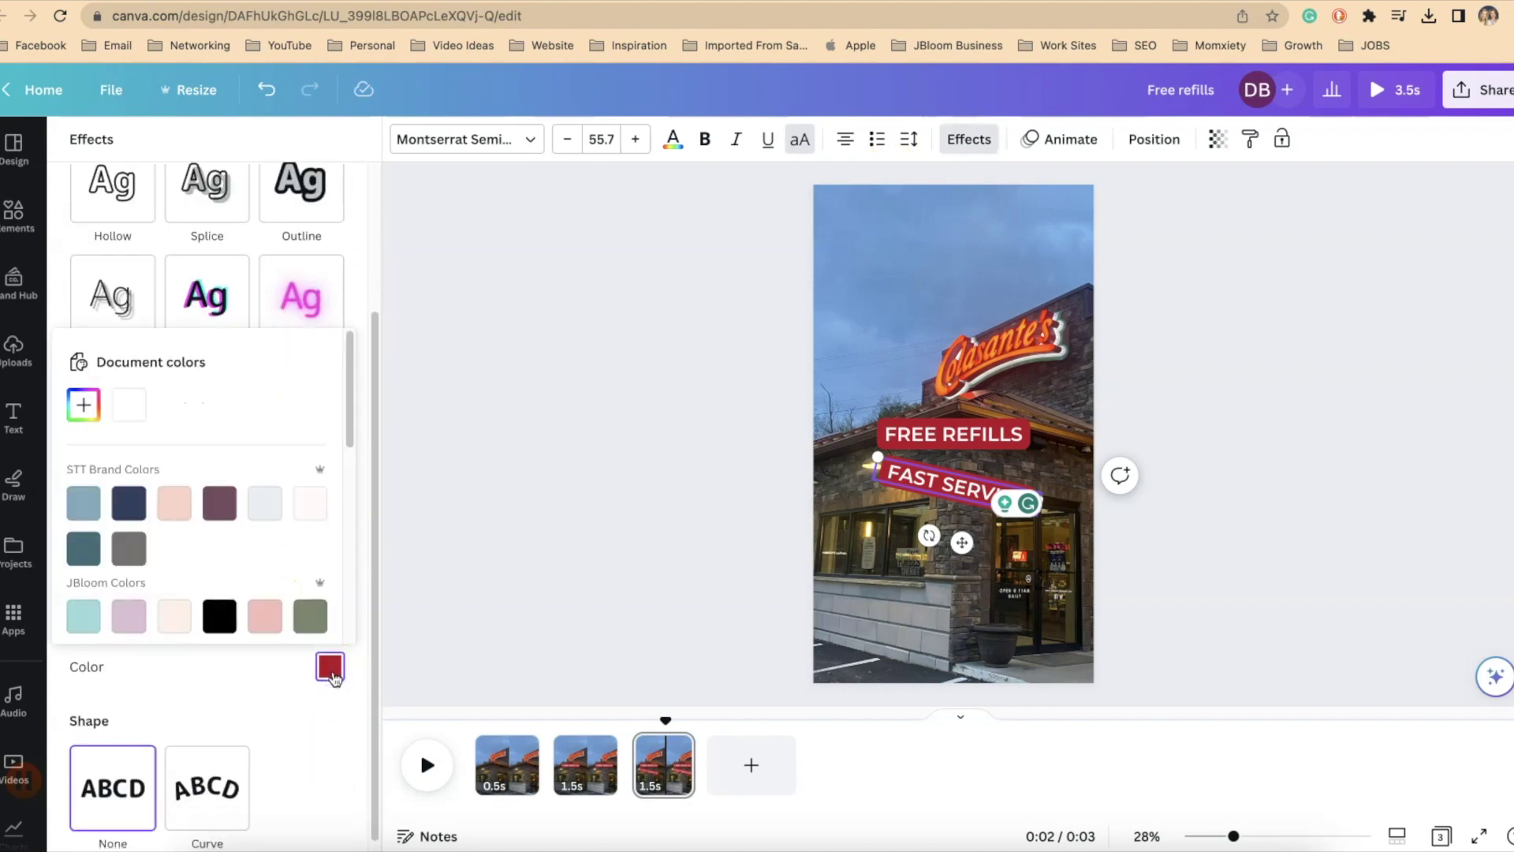
left_click(83, 405)
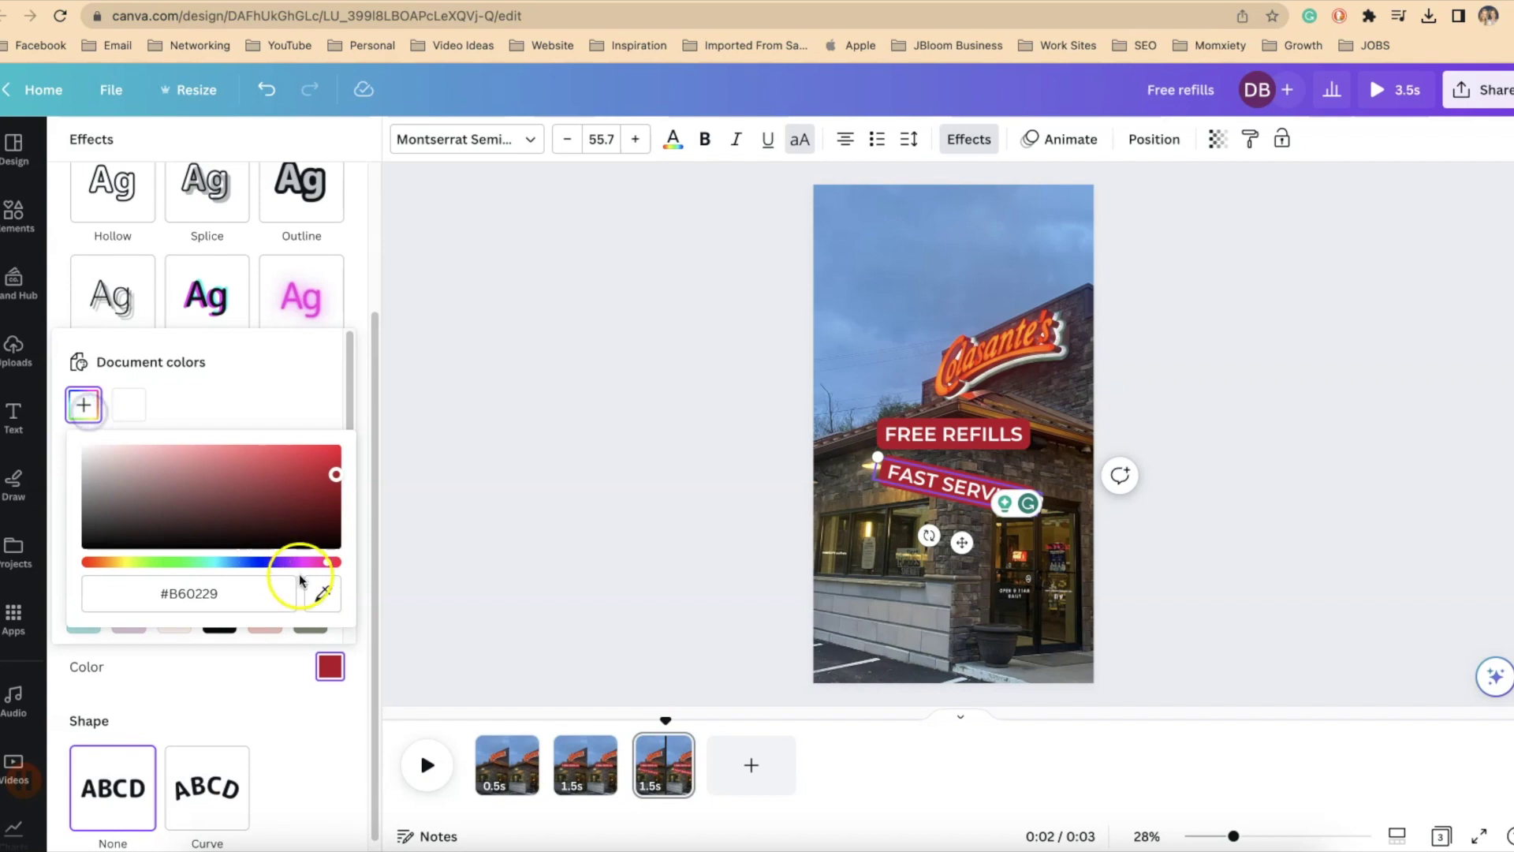
left_click(319, 595)
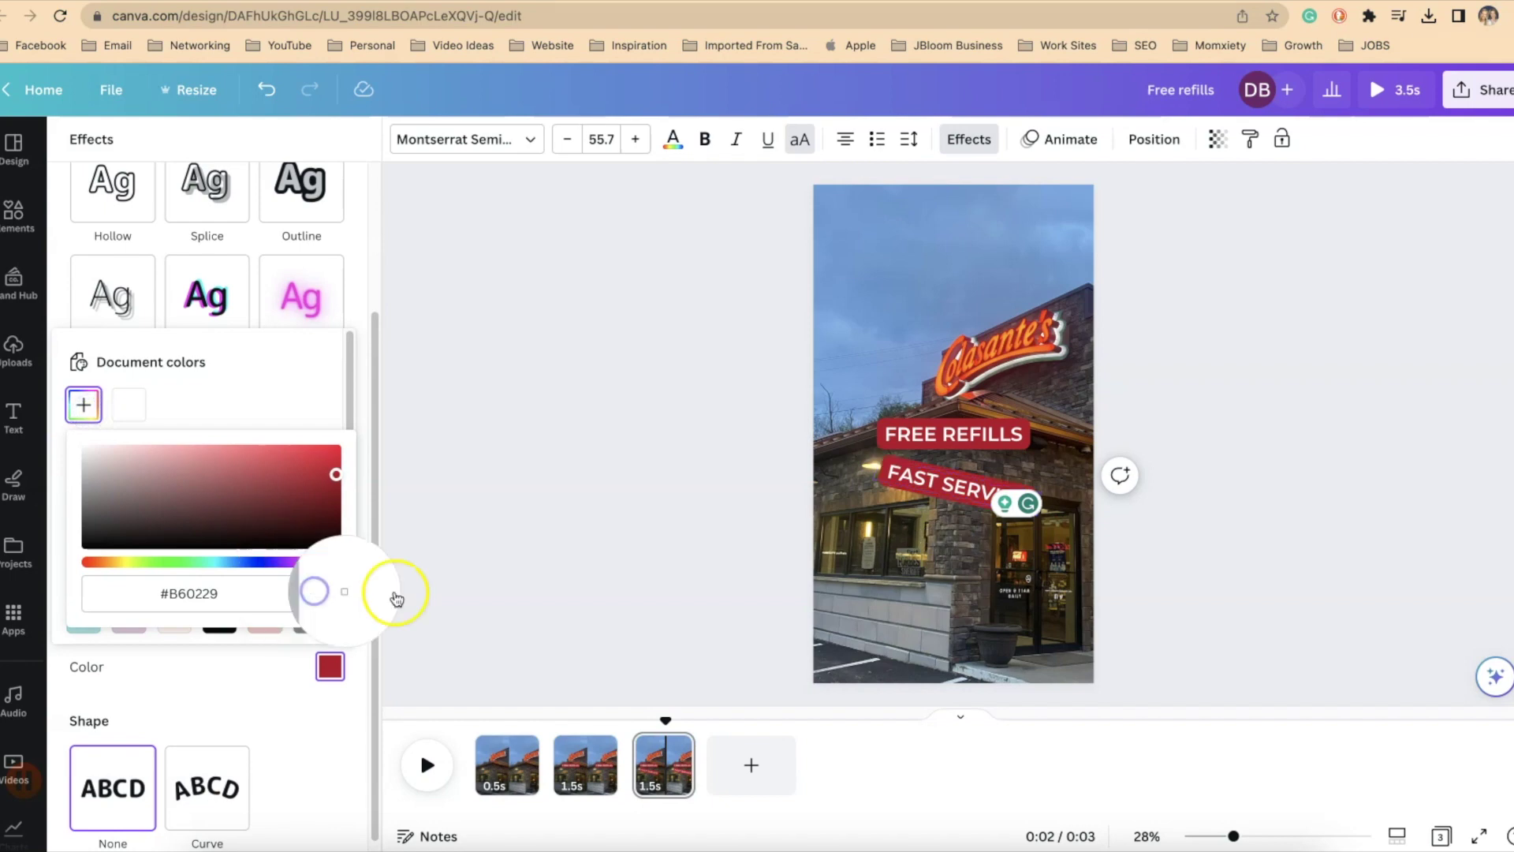
left_click(962, 381)
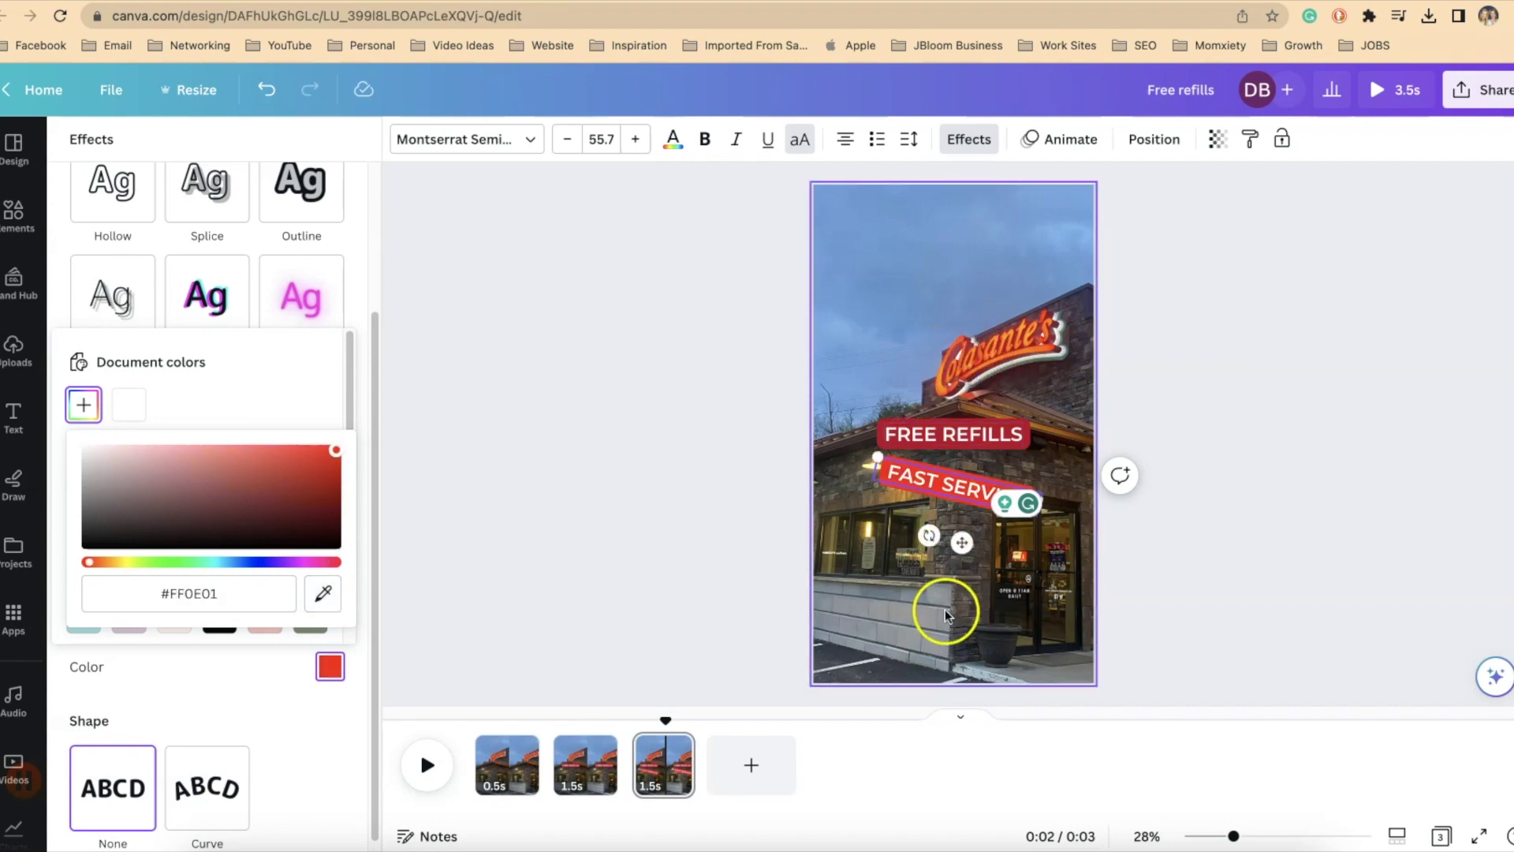
left_click(900, 604)
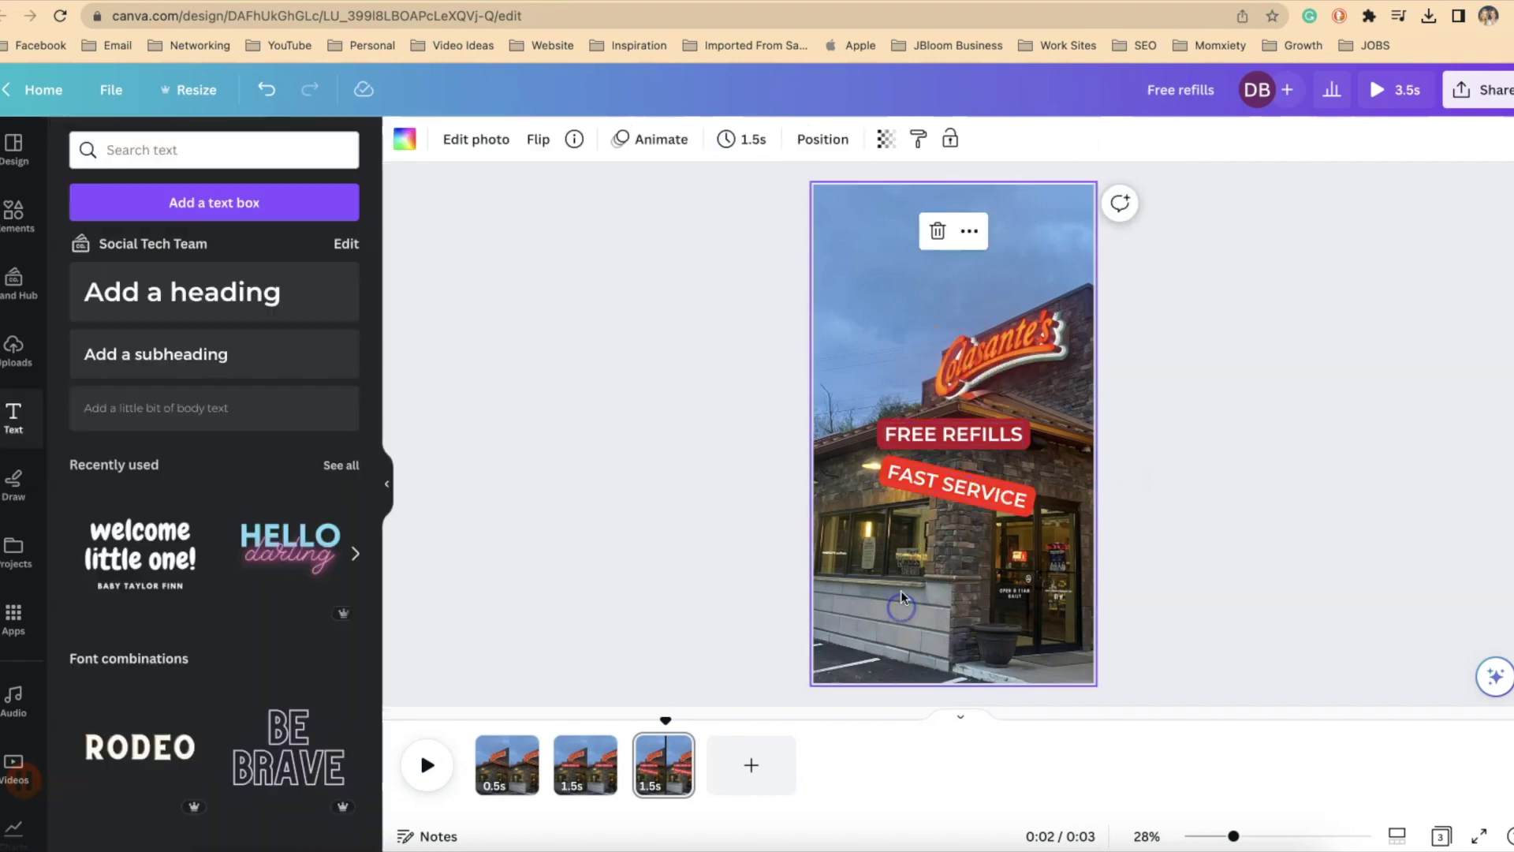
Apply the Stomp text animation to FAST SERVICE, set to play on enter
left_click(910, 442)
left_click(950, 430)
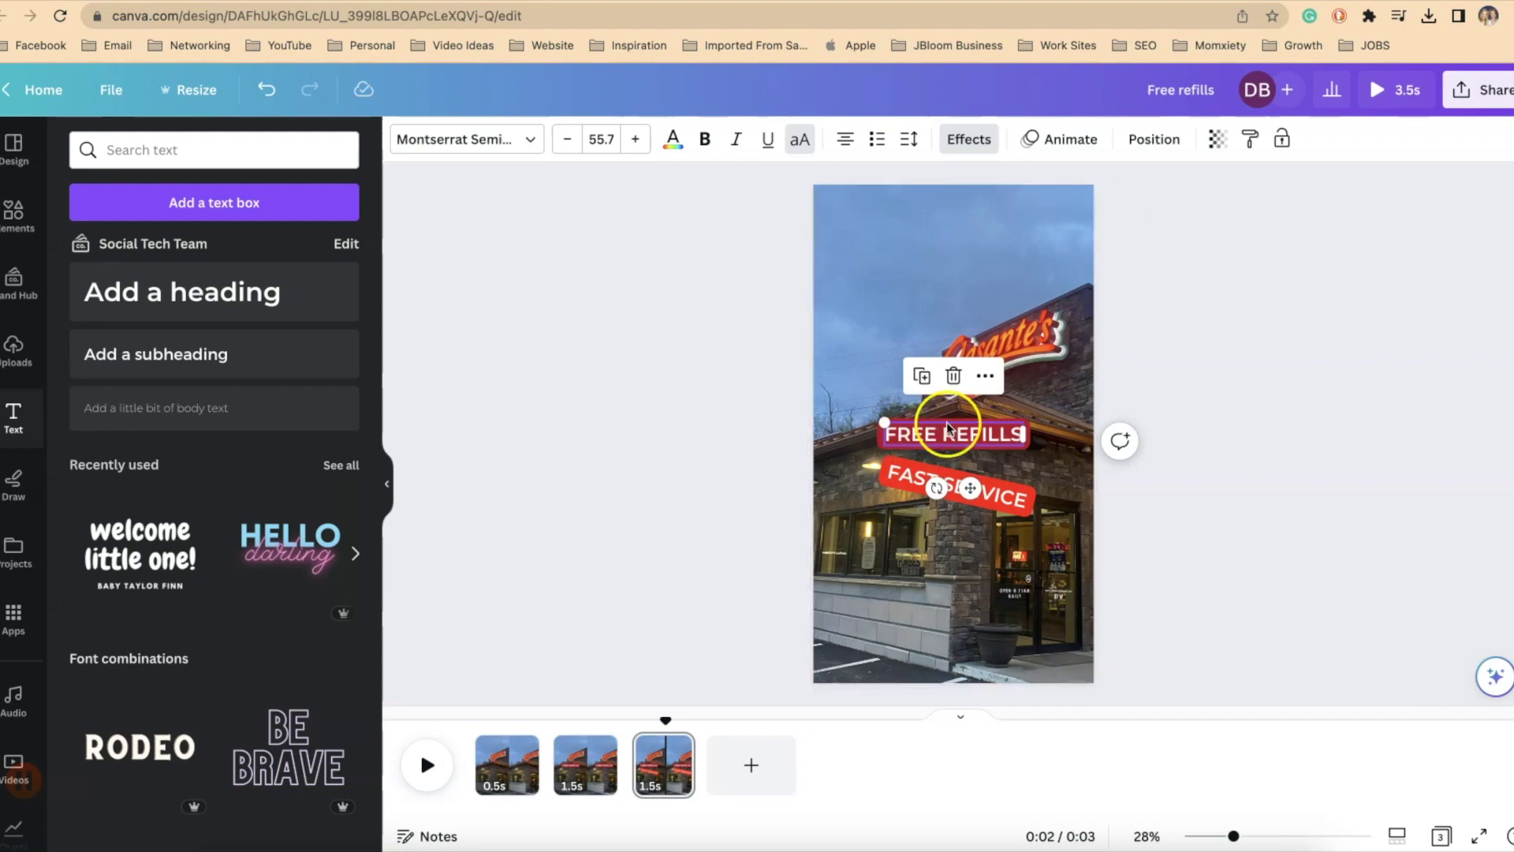
left_click(914, 486)
left_click(1057, 142)
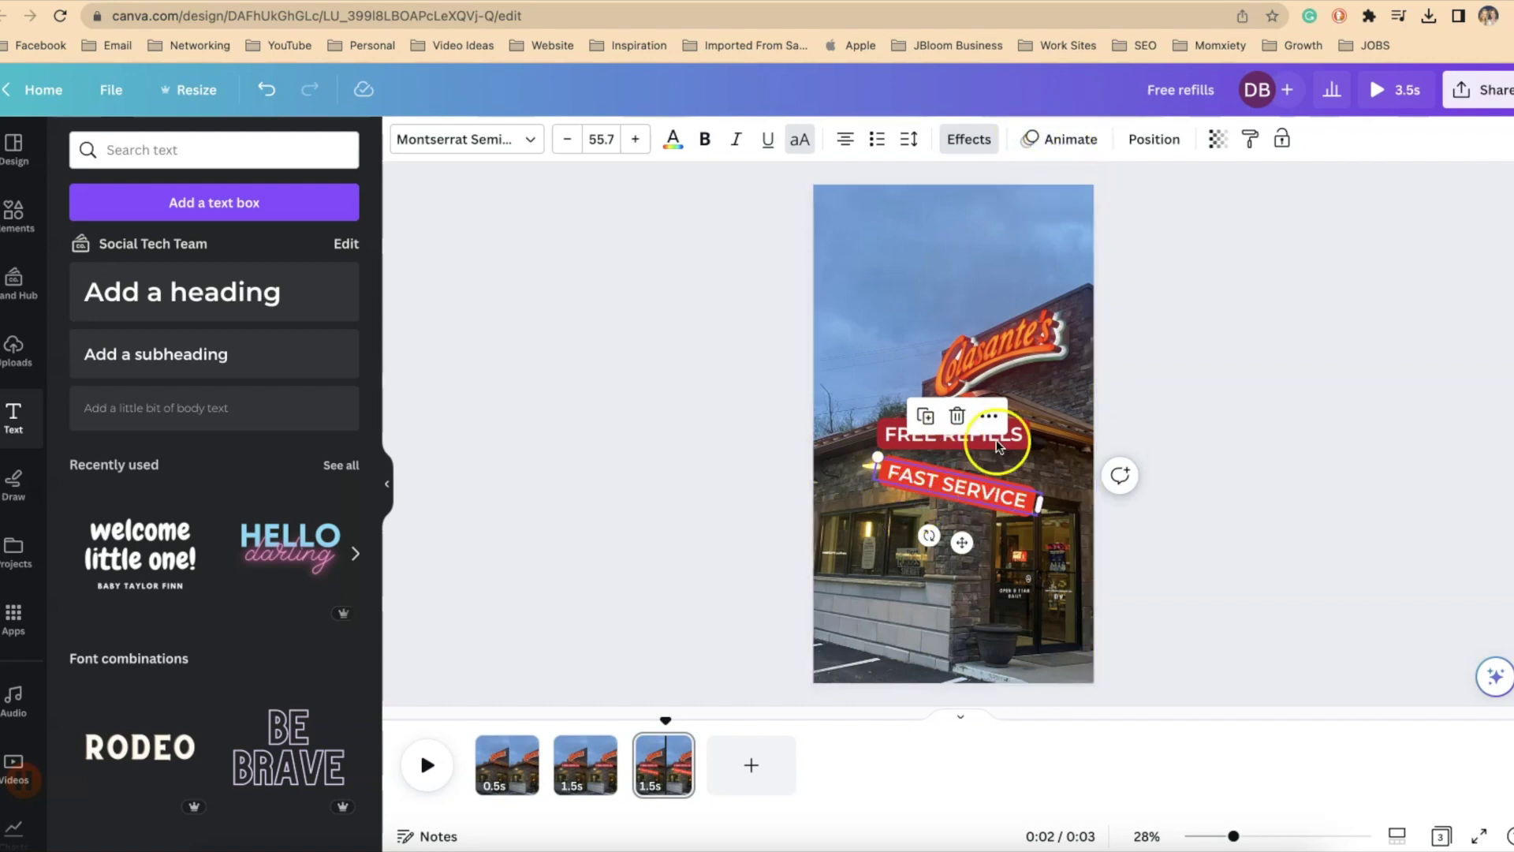
left_click(1049, 153)
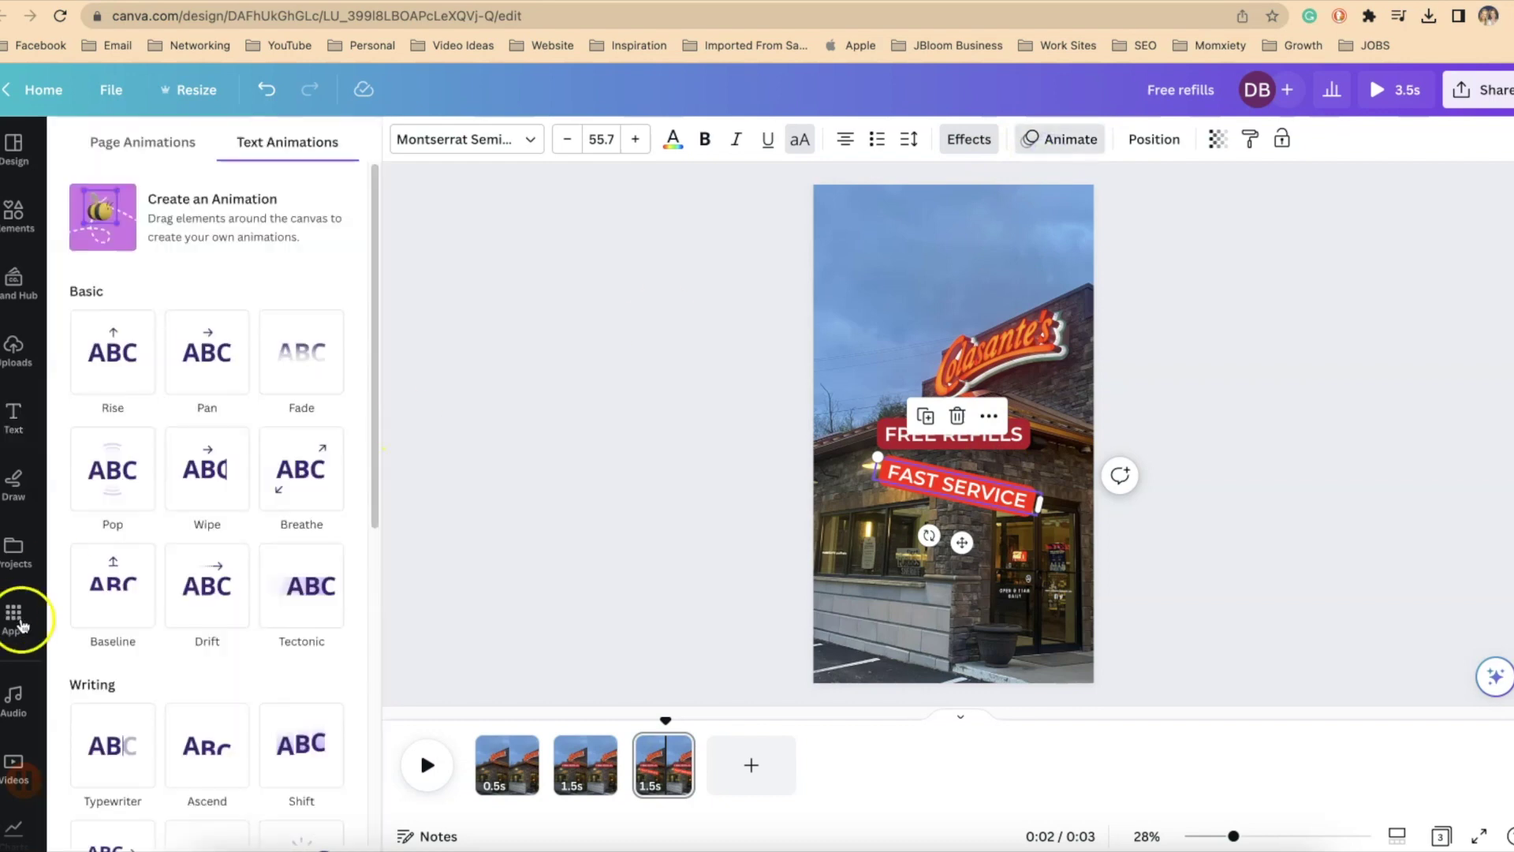
scroll(168, 642, "down", 5)
scroll(127, 777, "down", 3)
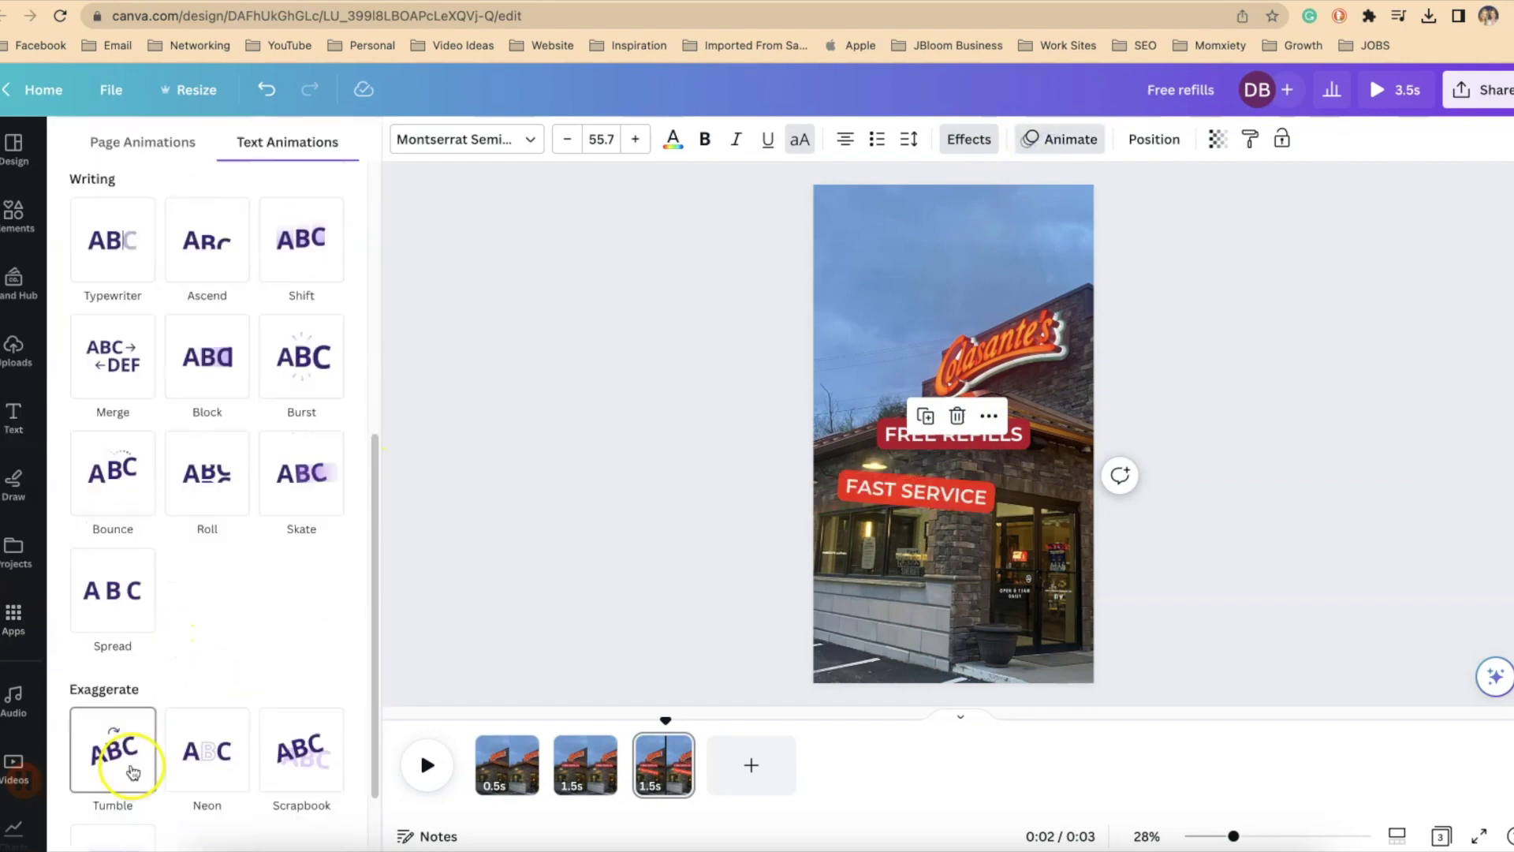
left_click(129, 775)
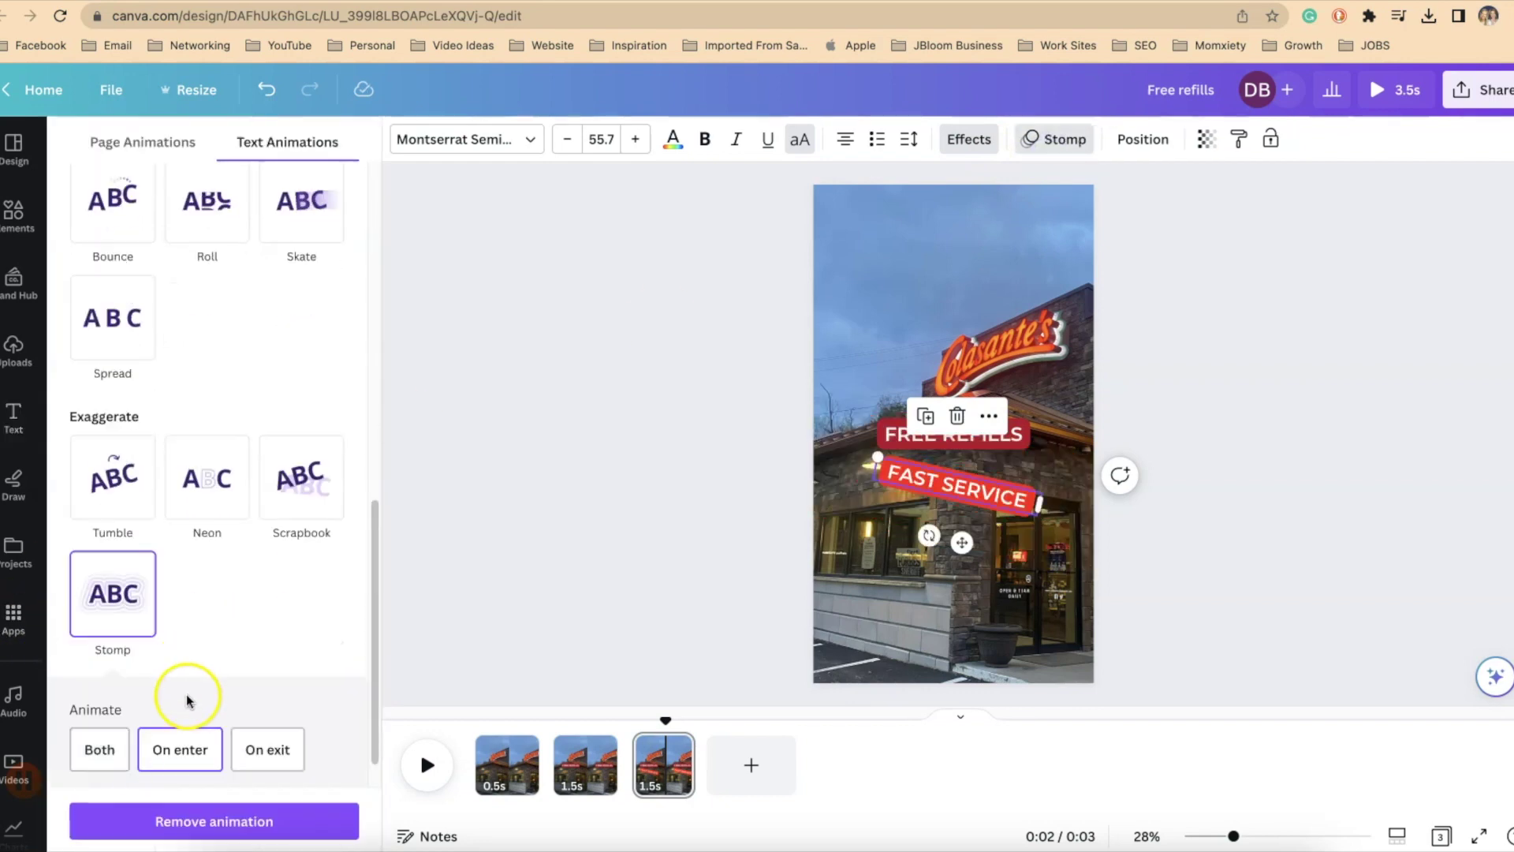
left_click(179, 747)
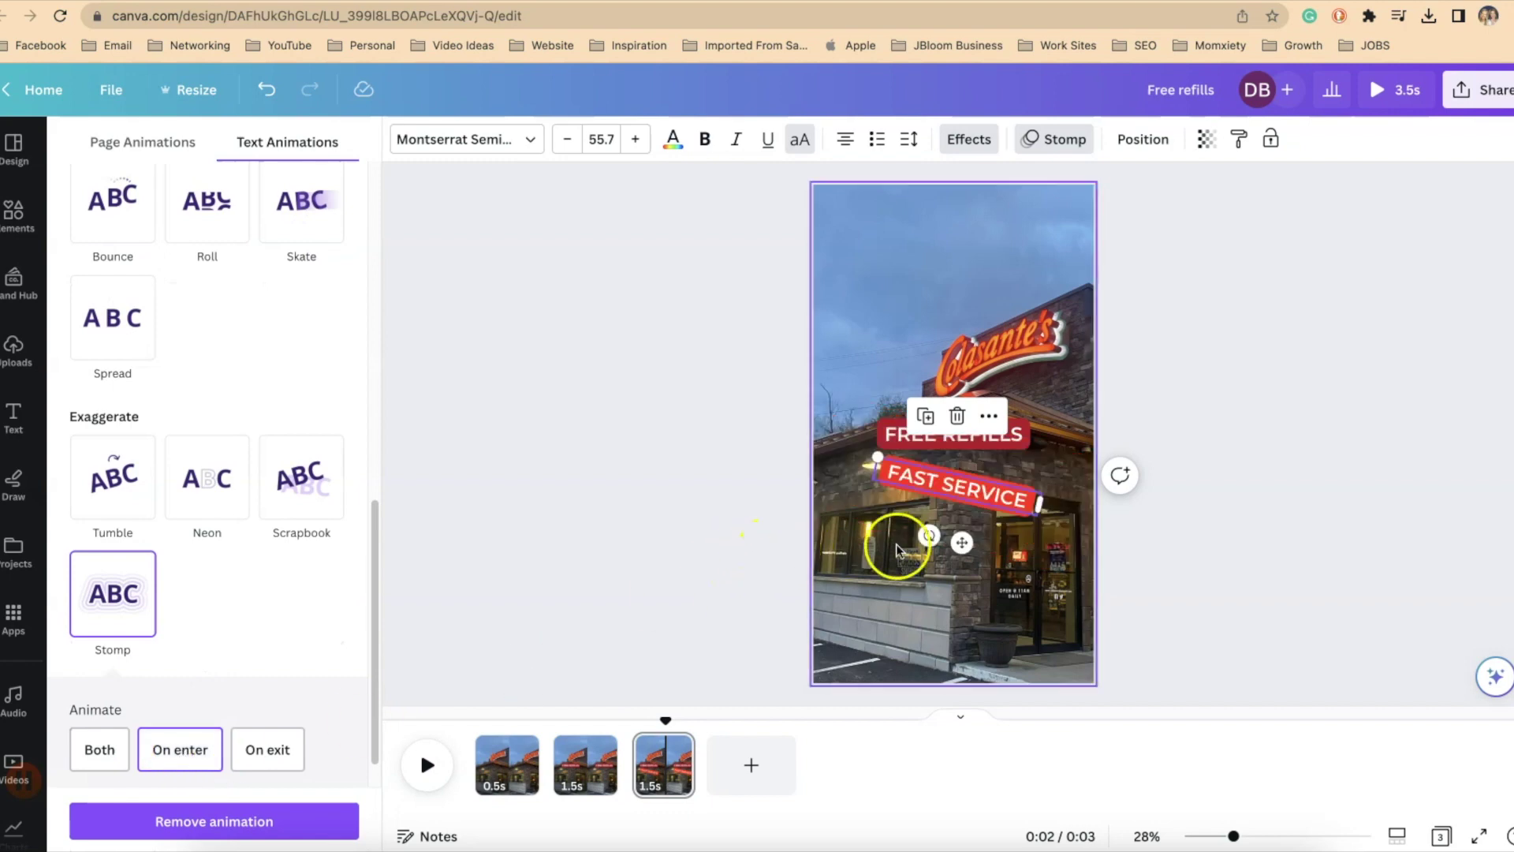
left_click(996, 533)
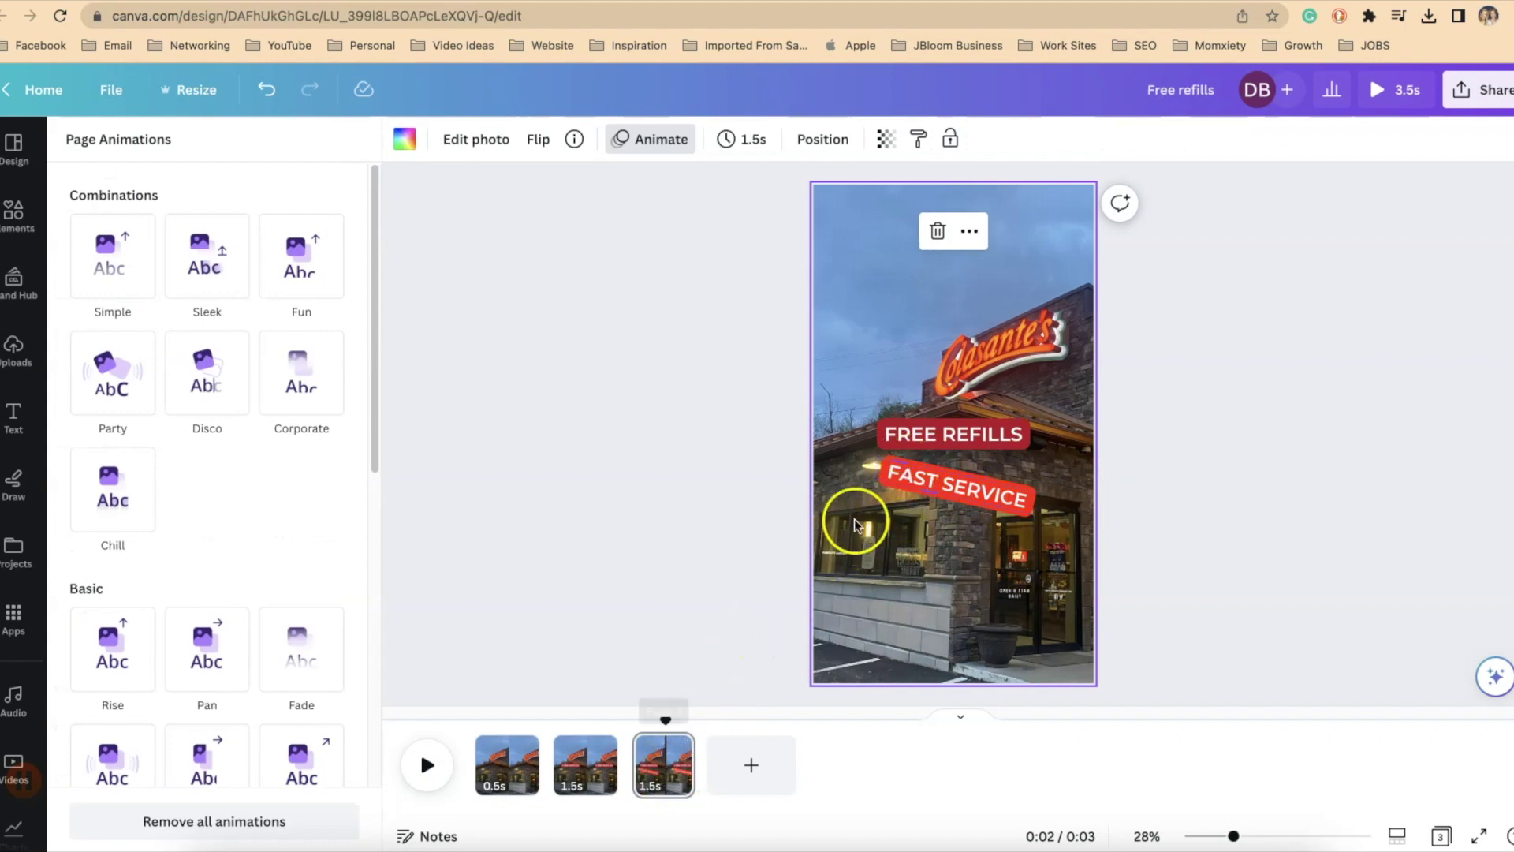
mouse_move(681, 753)
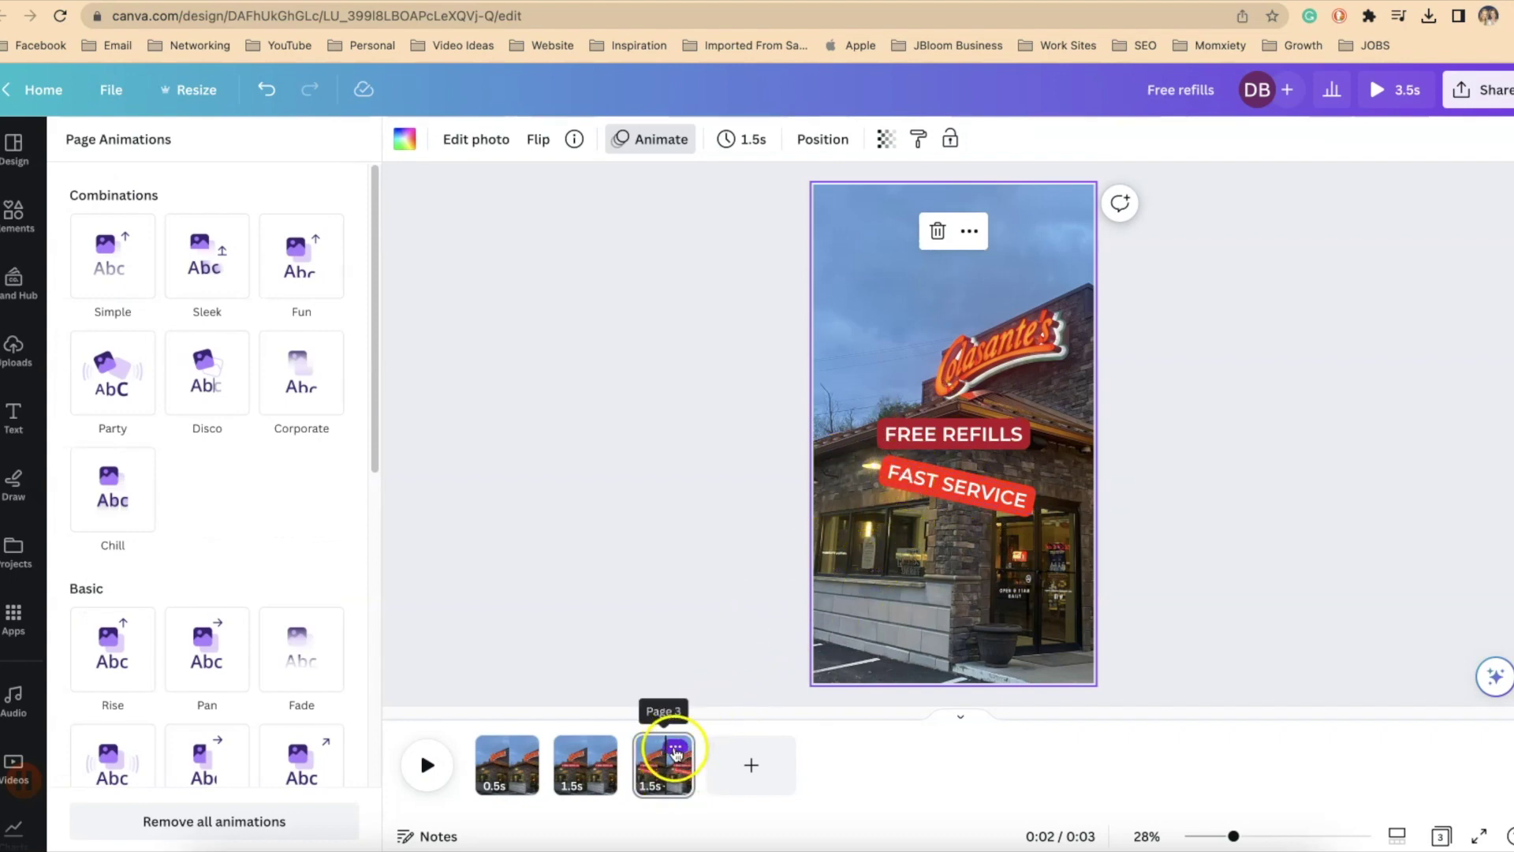
Duplicate page 3 as page 4 and remove the Stomp animation from its FAST SERVICE label
left_click(677, 749)
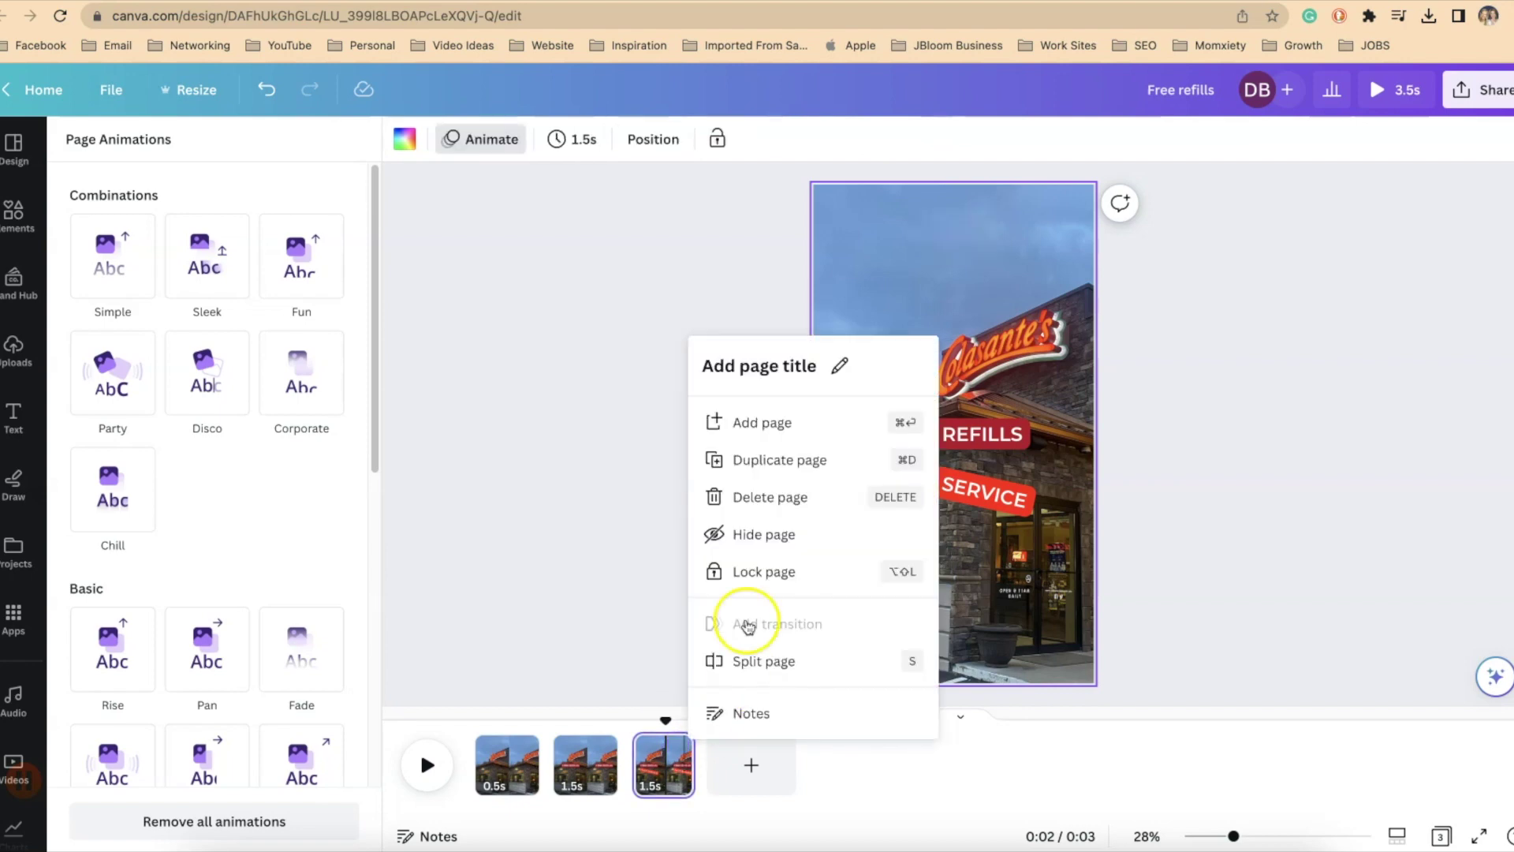
left_click(756, 458)
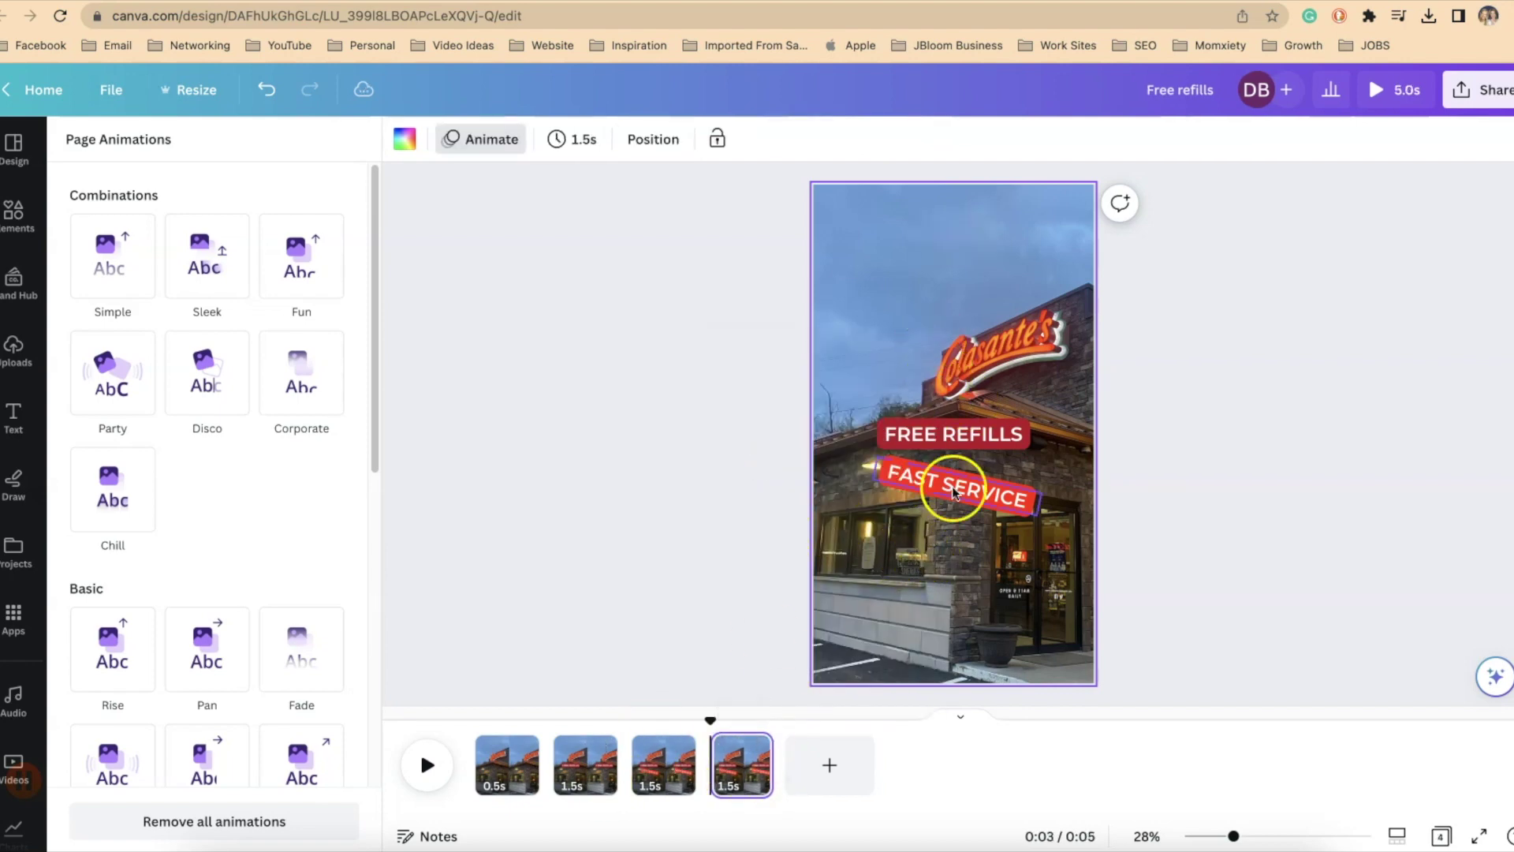
left_click(932, 433)
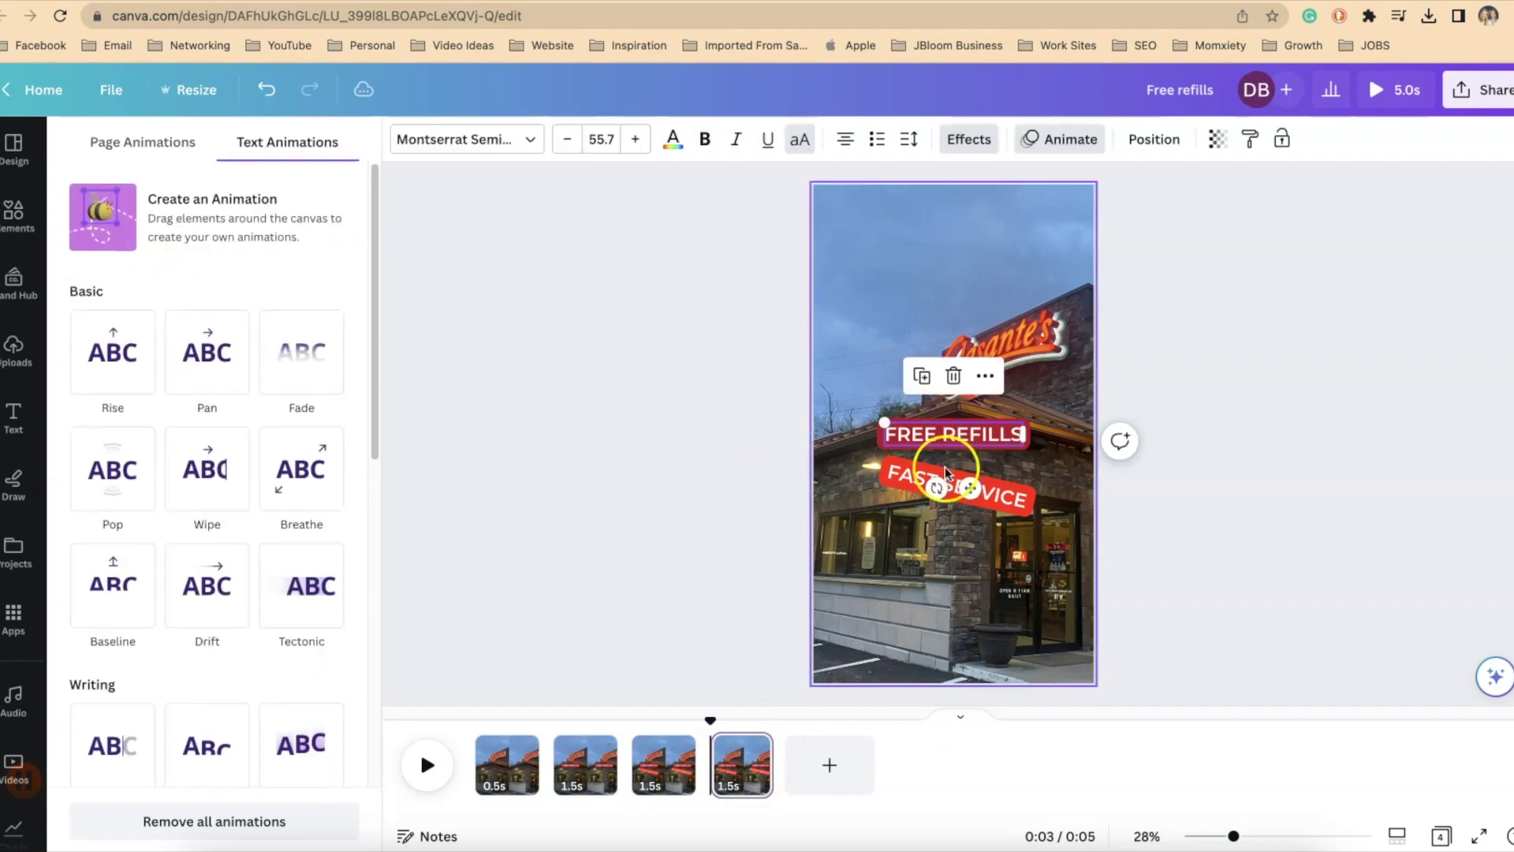
left_click(886, 472)
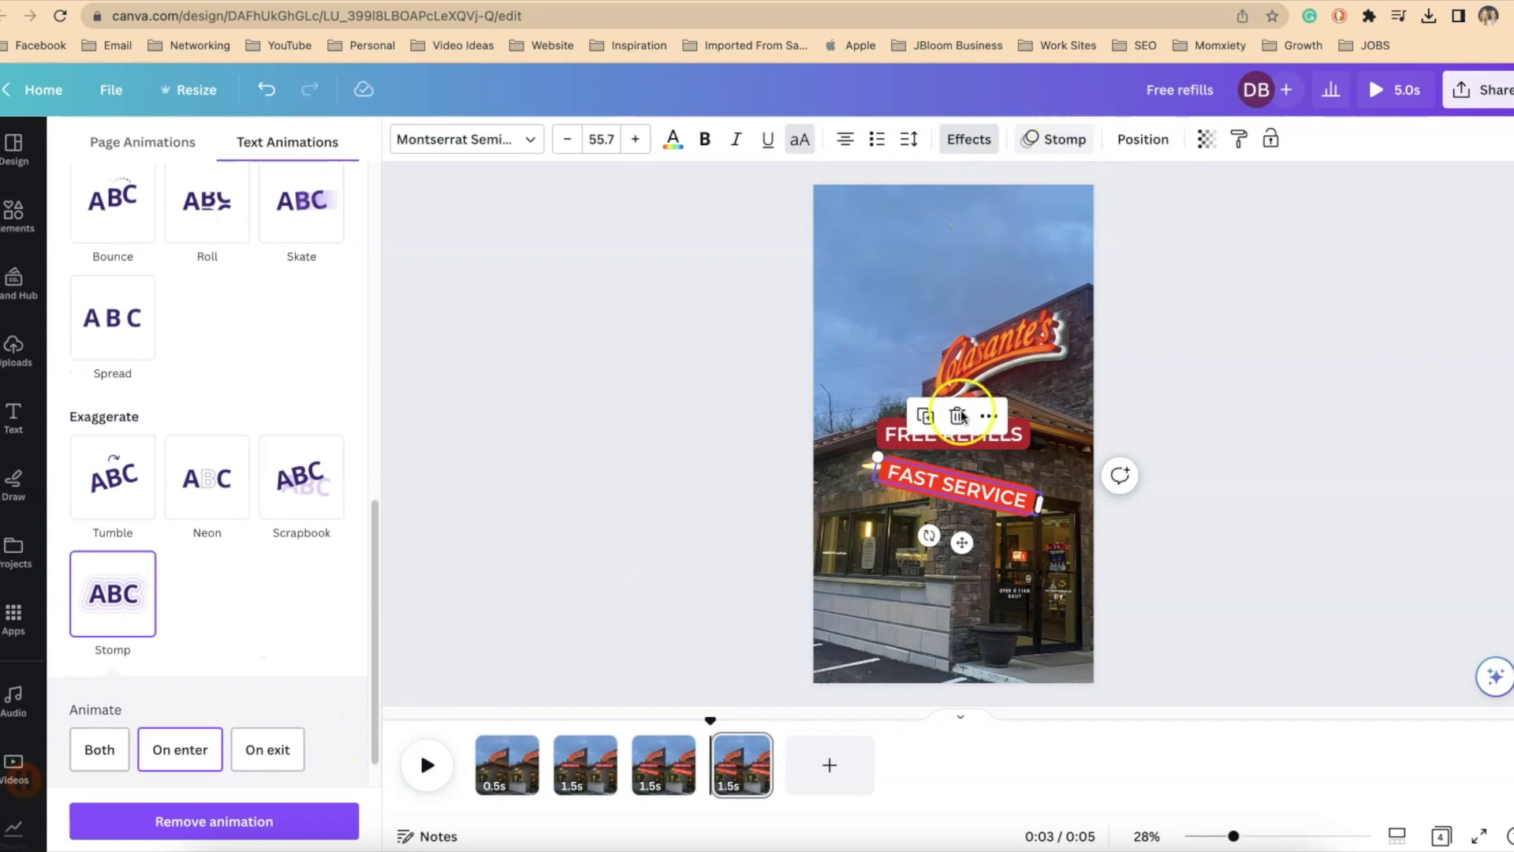
left_click(237, 824)
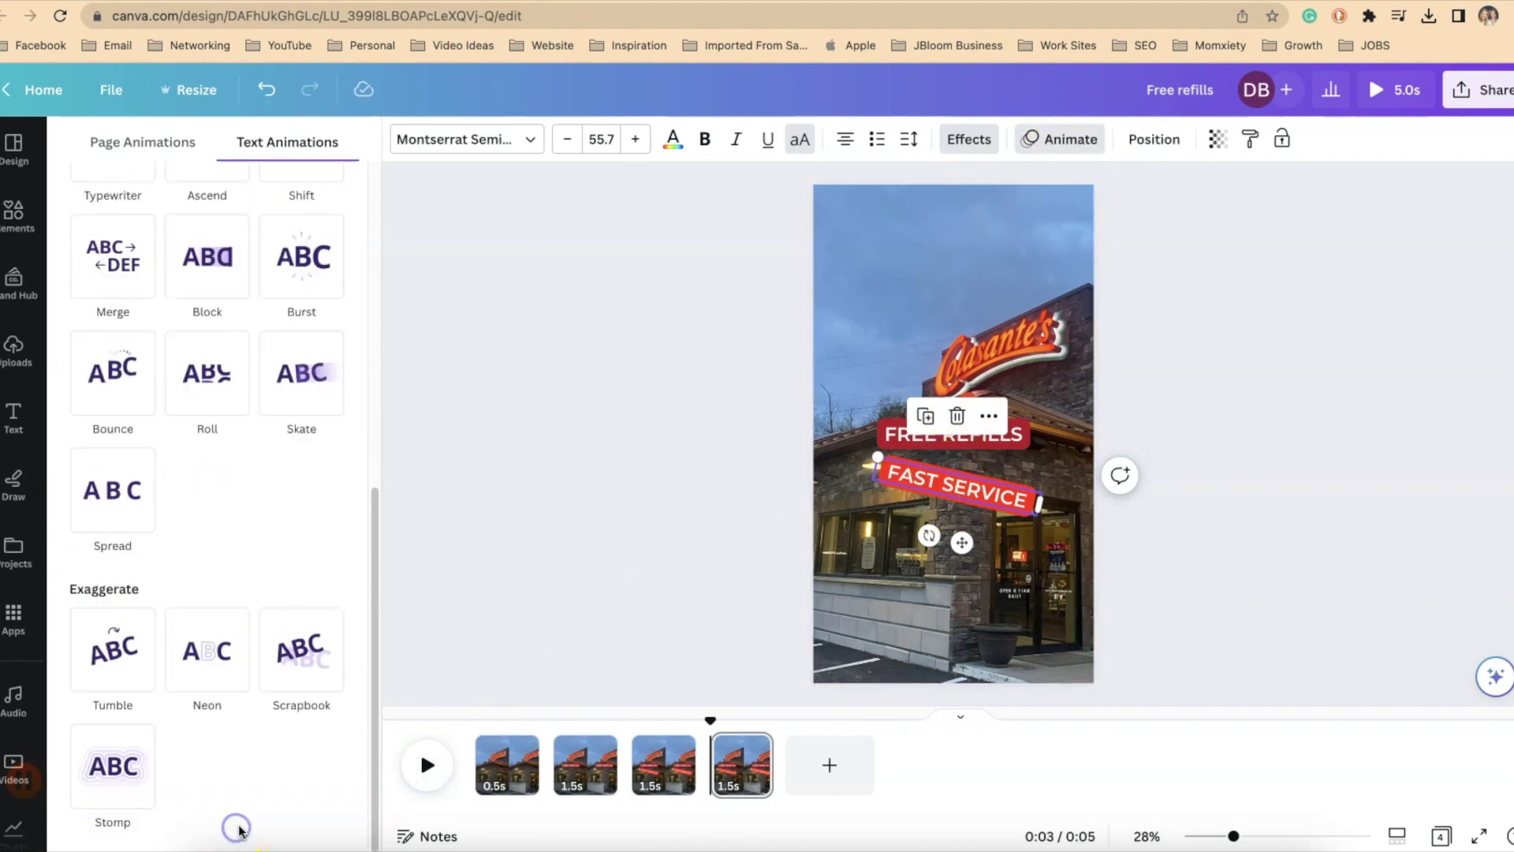
left_click(992, 418)
Copy FAST SERVICE lower, tilt it slightly counter-clockwise, and retype it as YUMMY!
left_click(1014, 307)
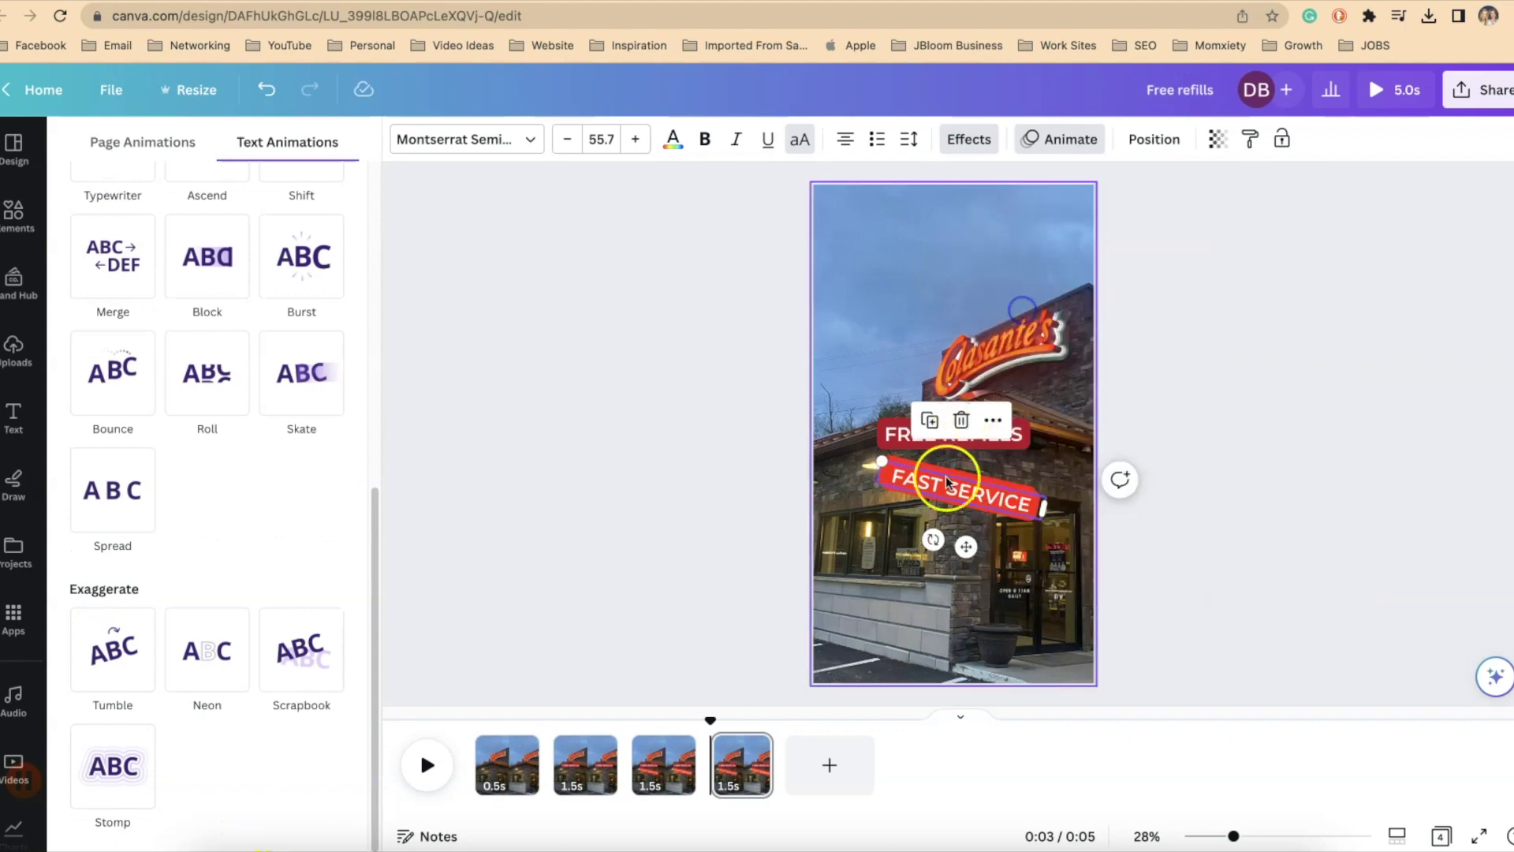
left_click_drag(946, 491, 946, 599)
left_click(905, 546)
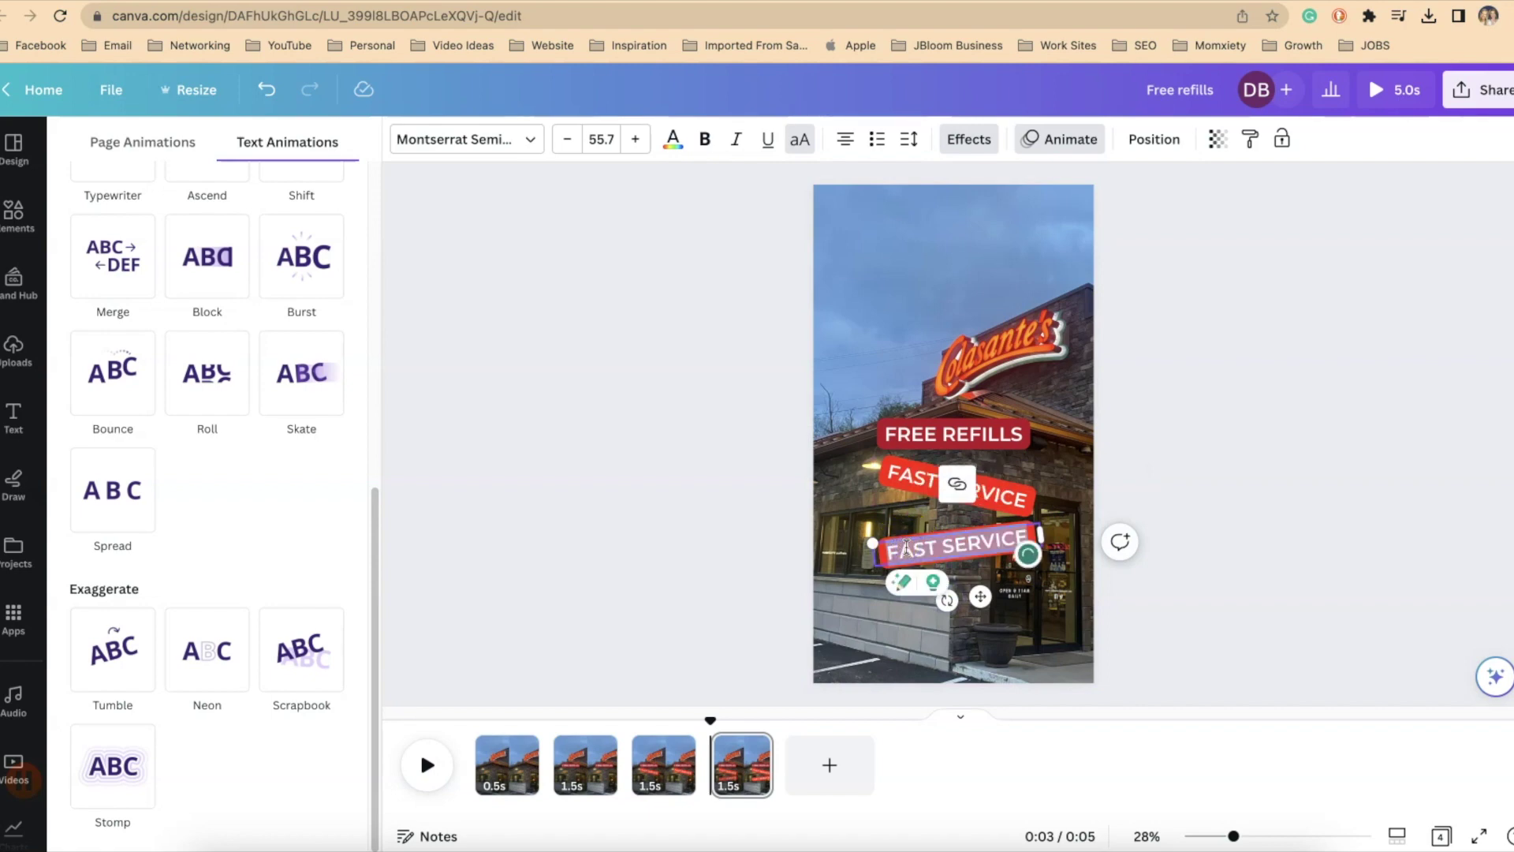
type("YUMMY!")
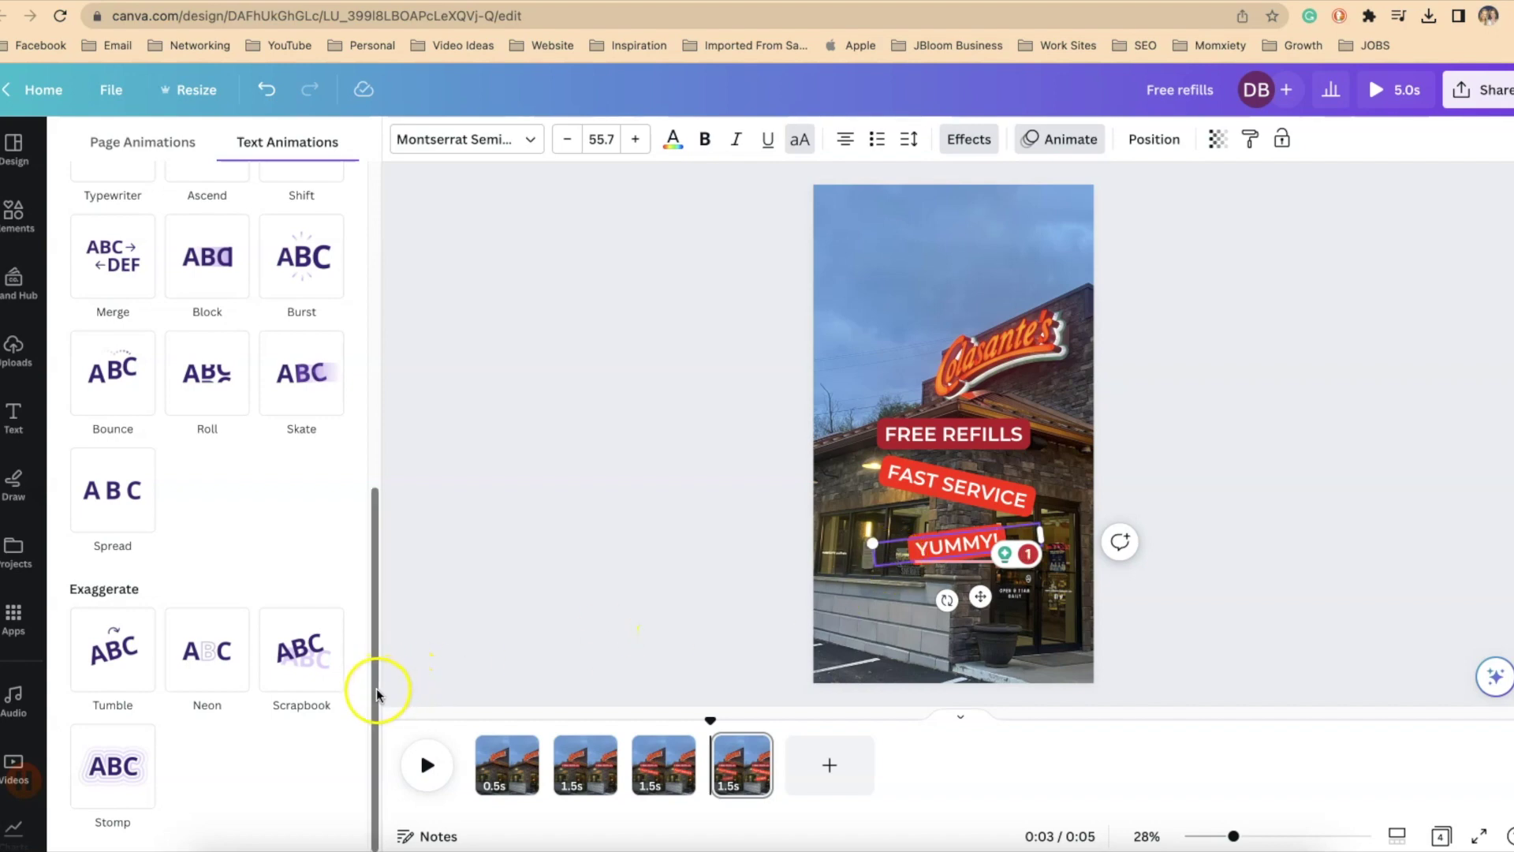
left_click(949, 147)
Give the YUMMY! label an orange #FF9602 background sampled from the photo
scroll(292, 772, "down", 2)
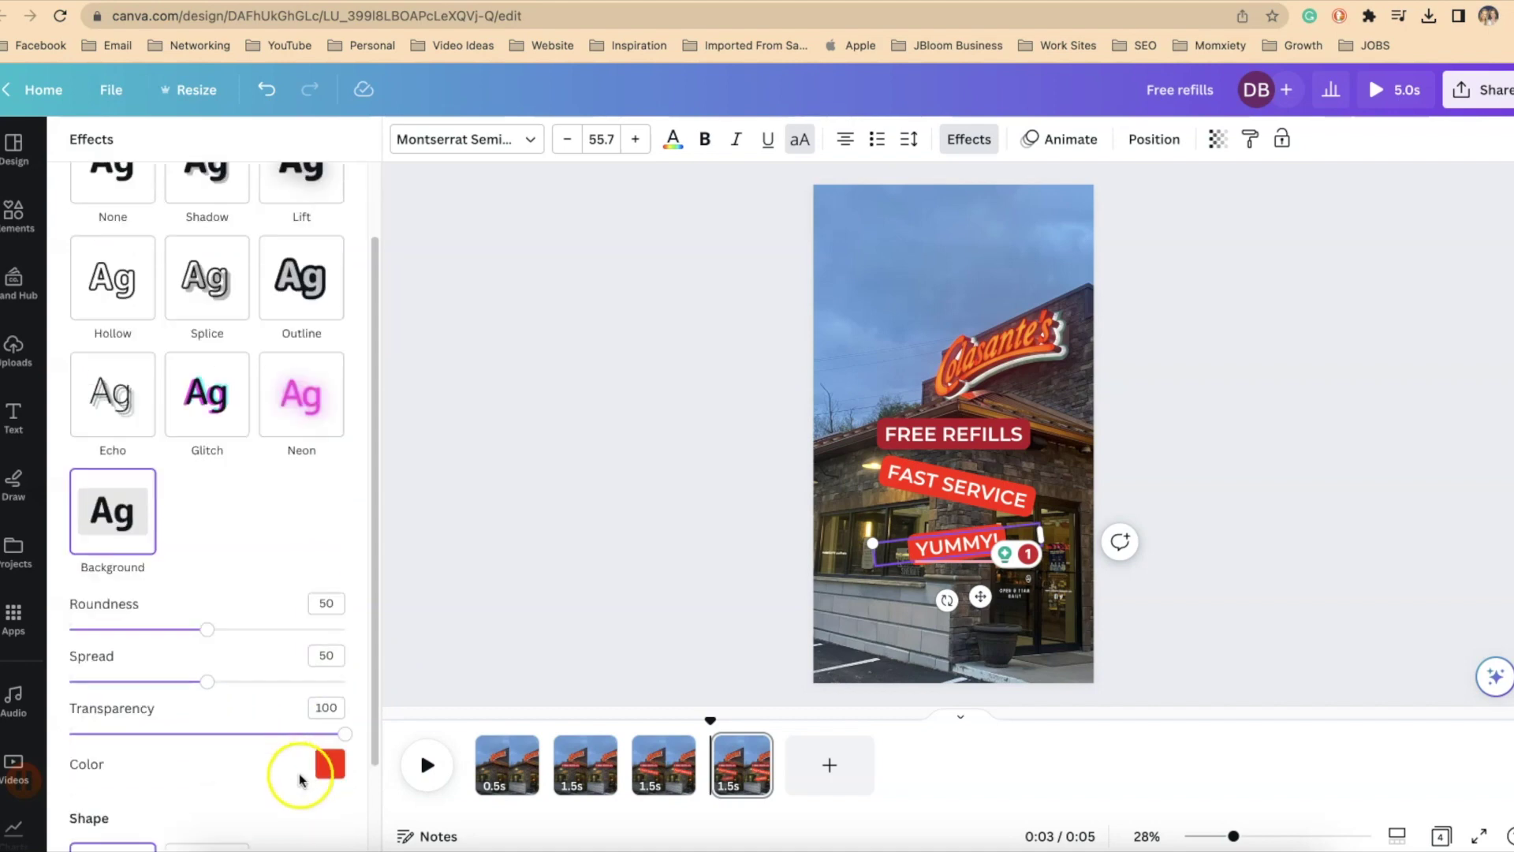
left_click(329, 765)
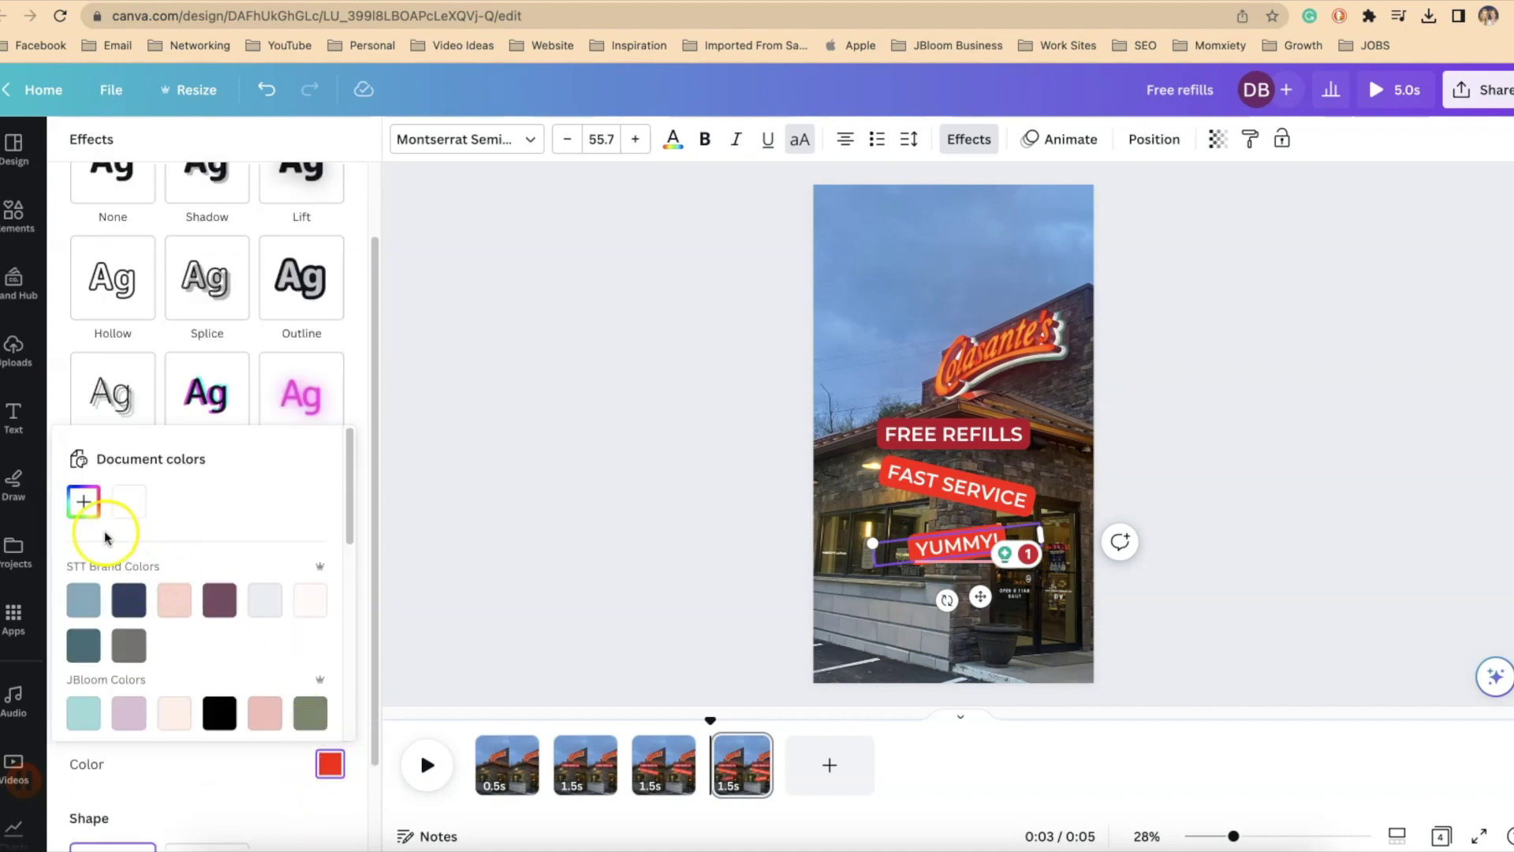
left_click(93, 511)
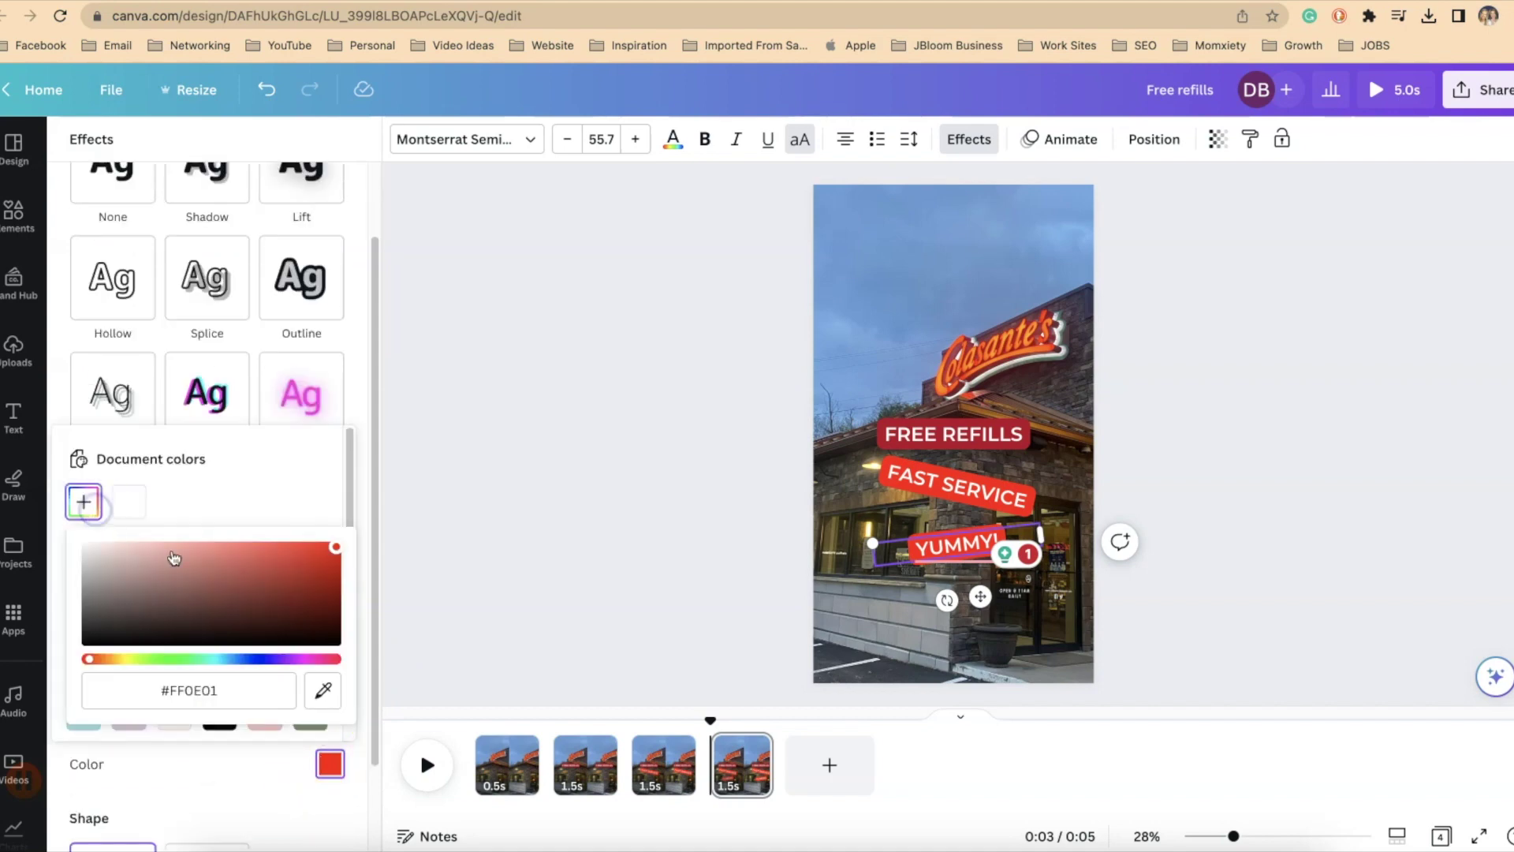
left_click(331, 700)
left_click(854, 602)
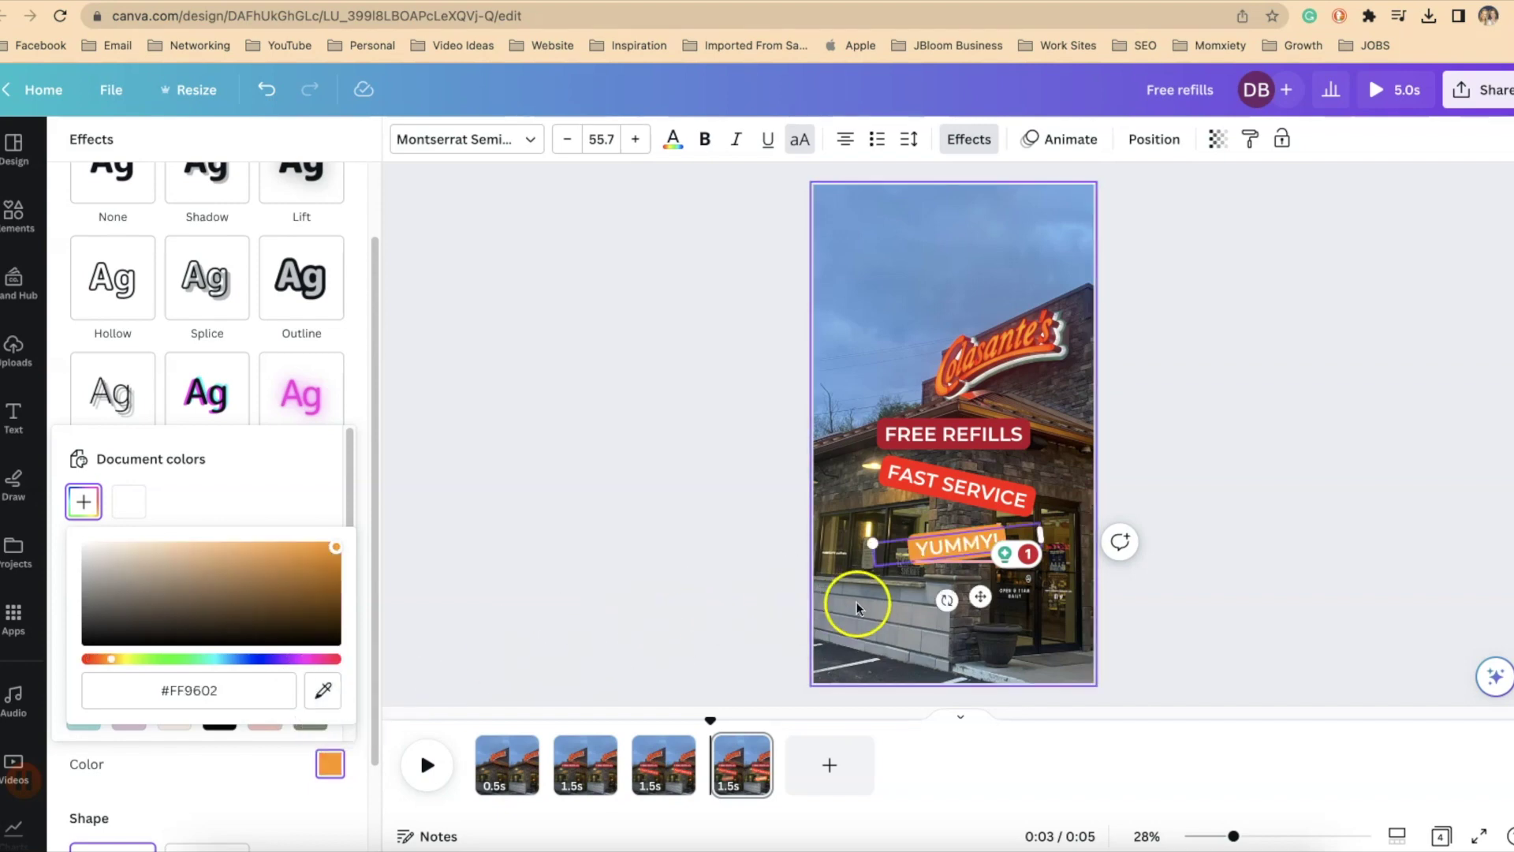
left_click(907, 554)
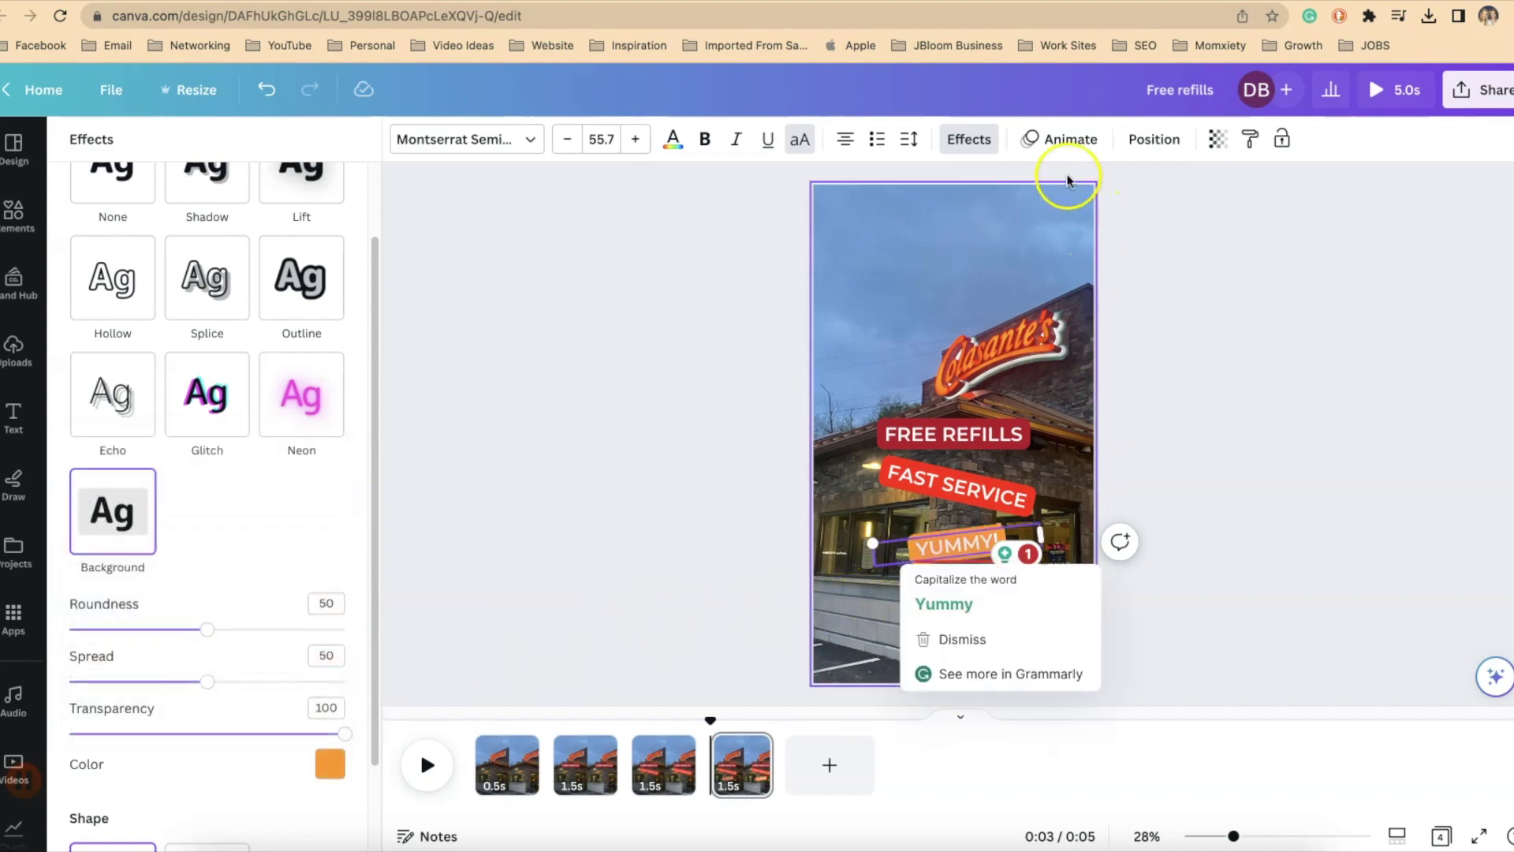
left_click(954, 533)
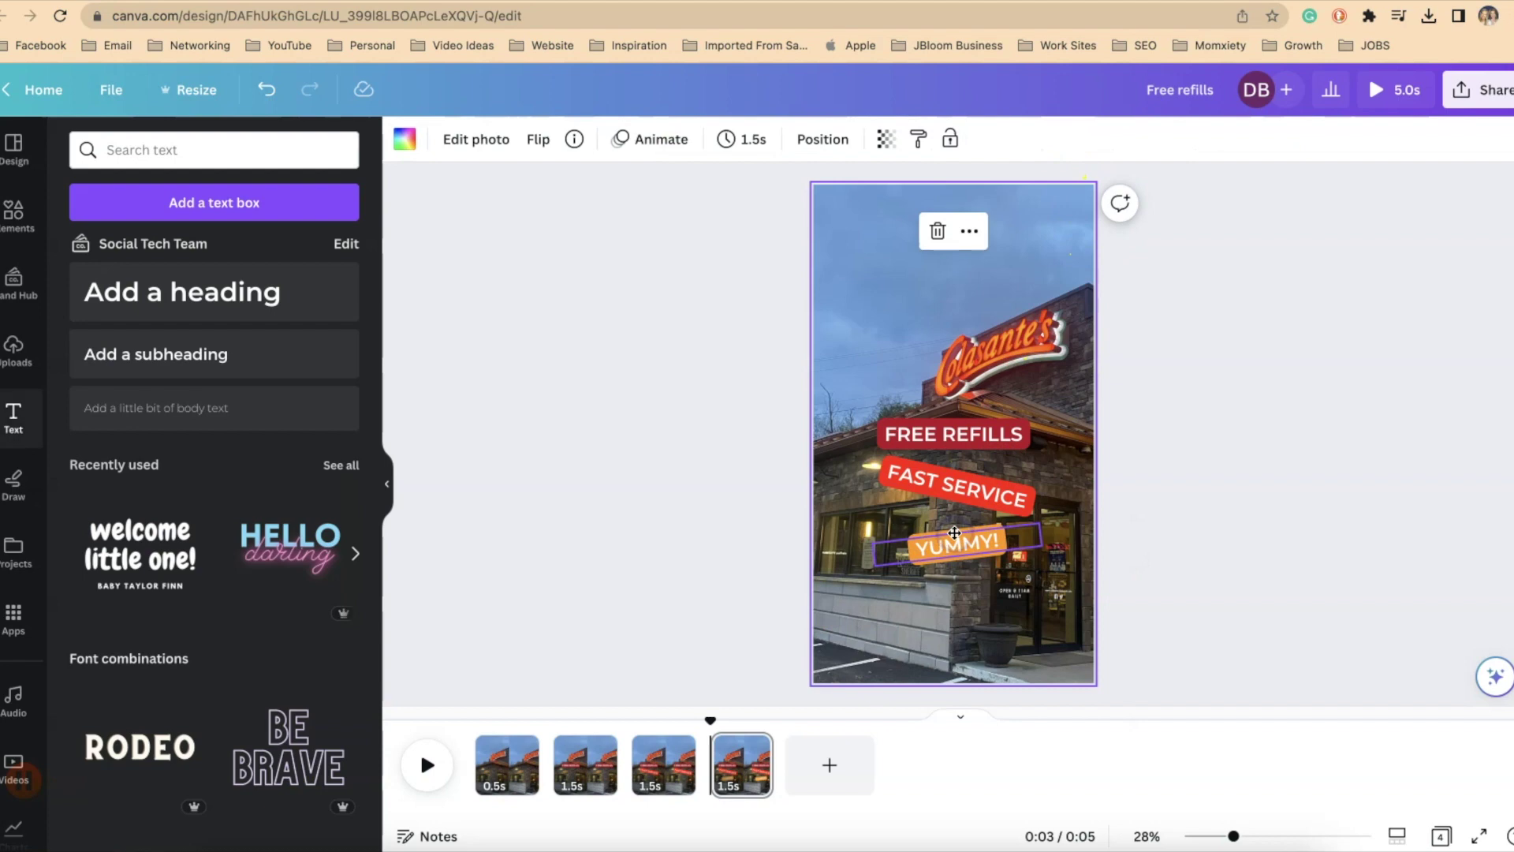
left_click(941, 555)
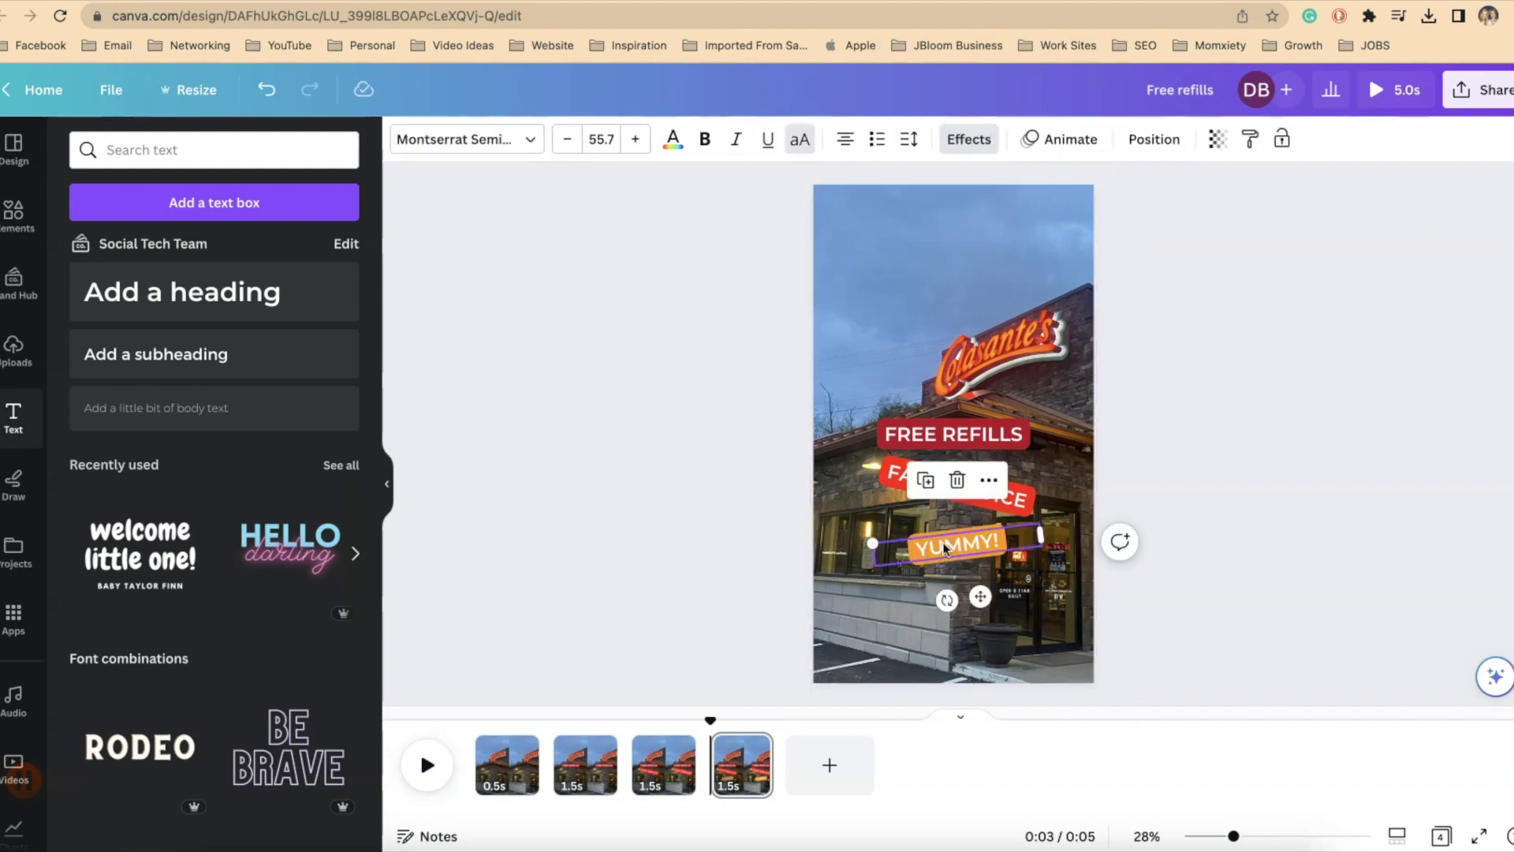
left_click(1052, 140)
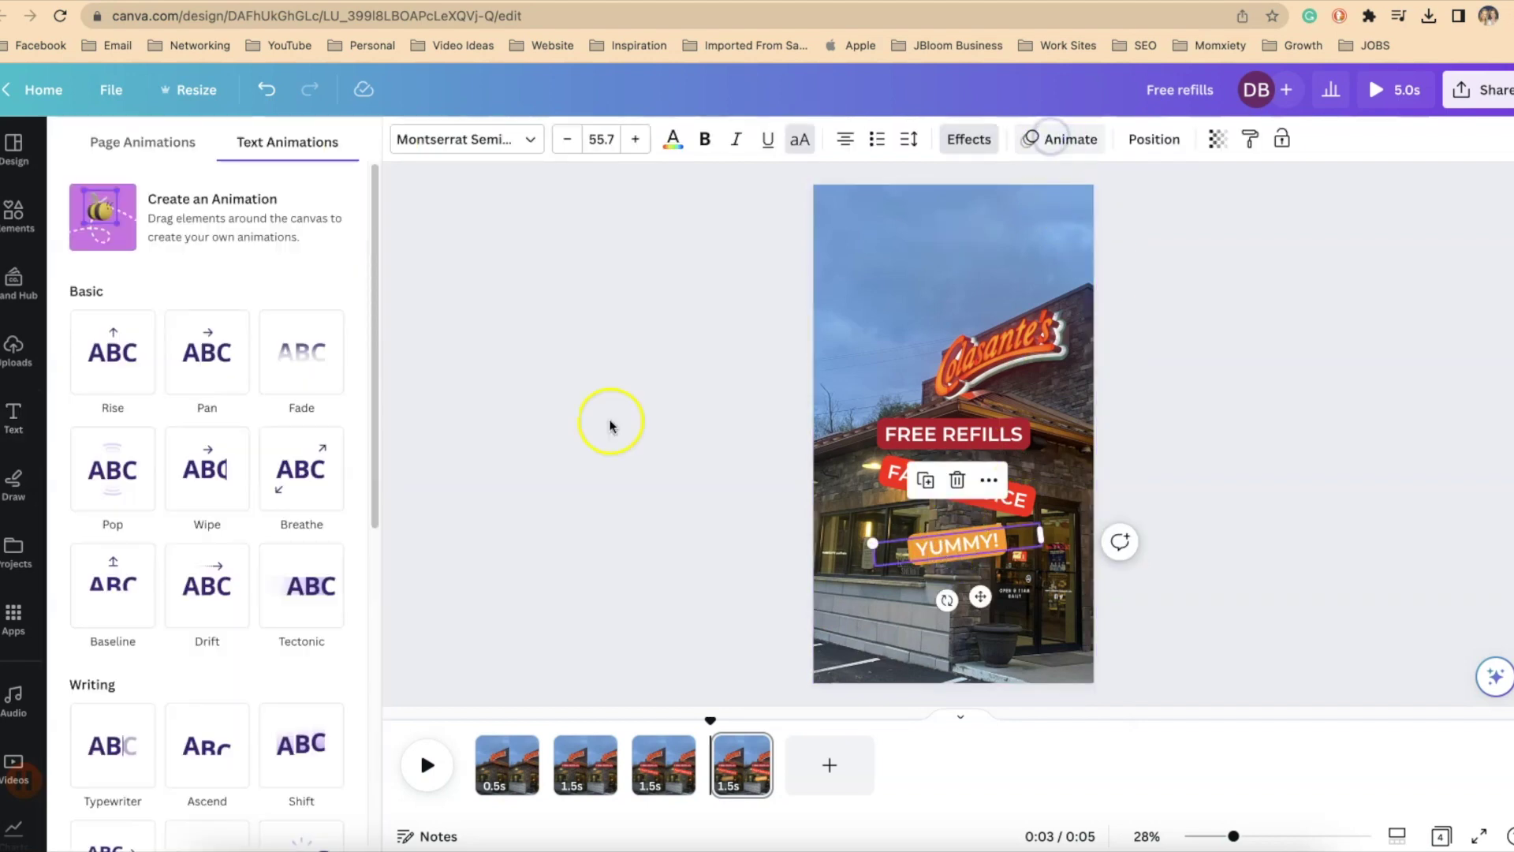
Apply the Stomp animation to YUMMY!, playing on enter only
scroll(210, 652, "down", 7)
left_click(132, 774)
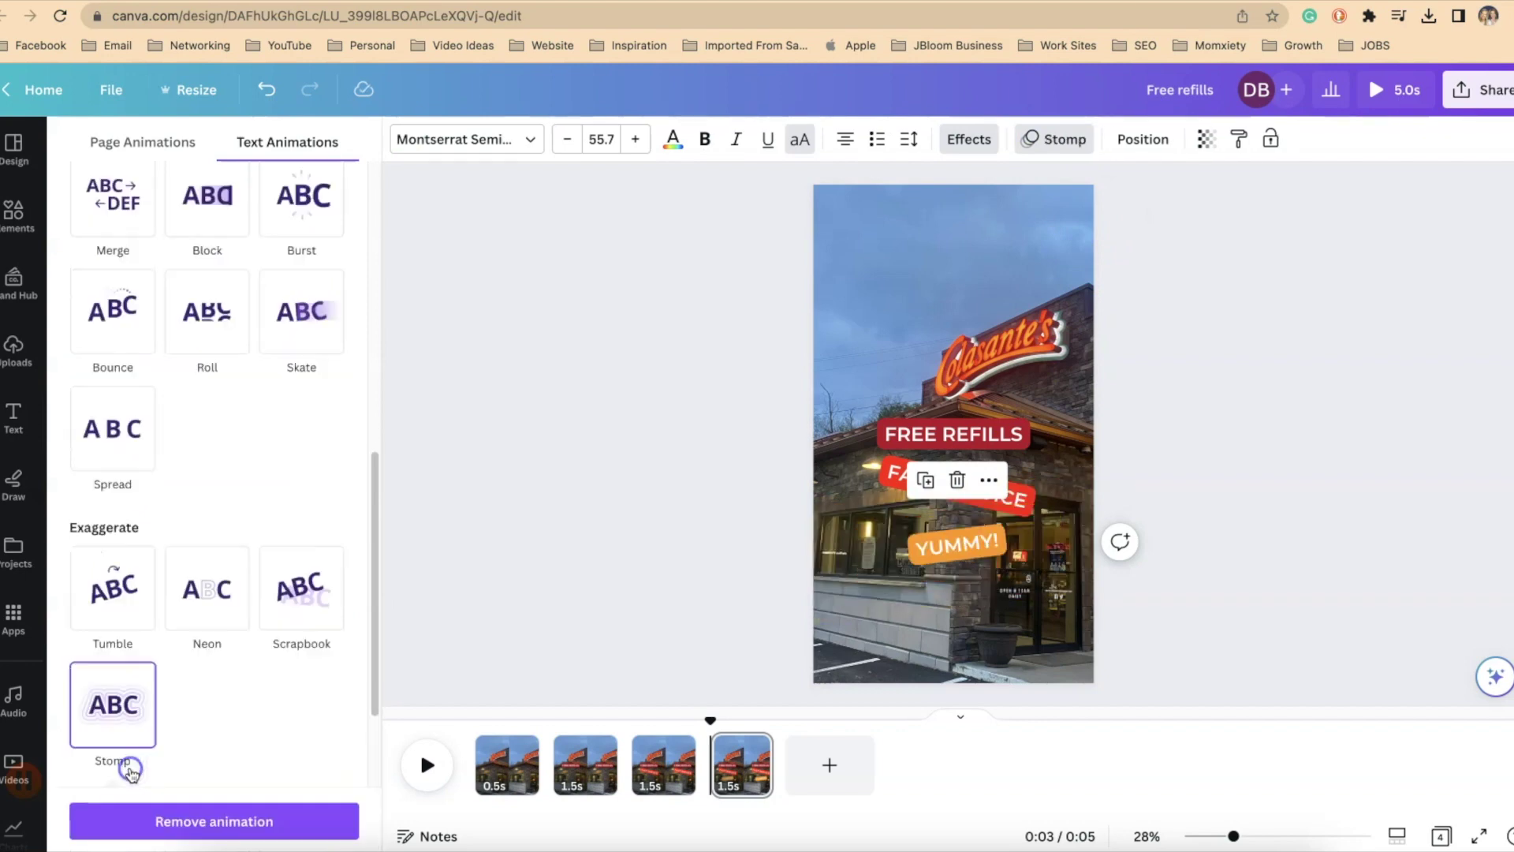
left_click(181, 749)
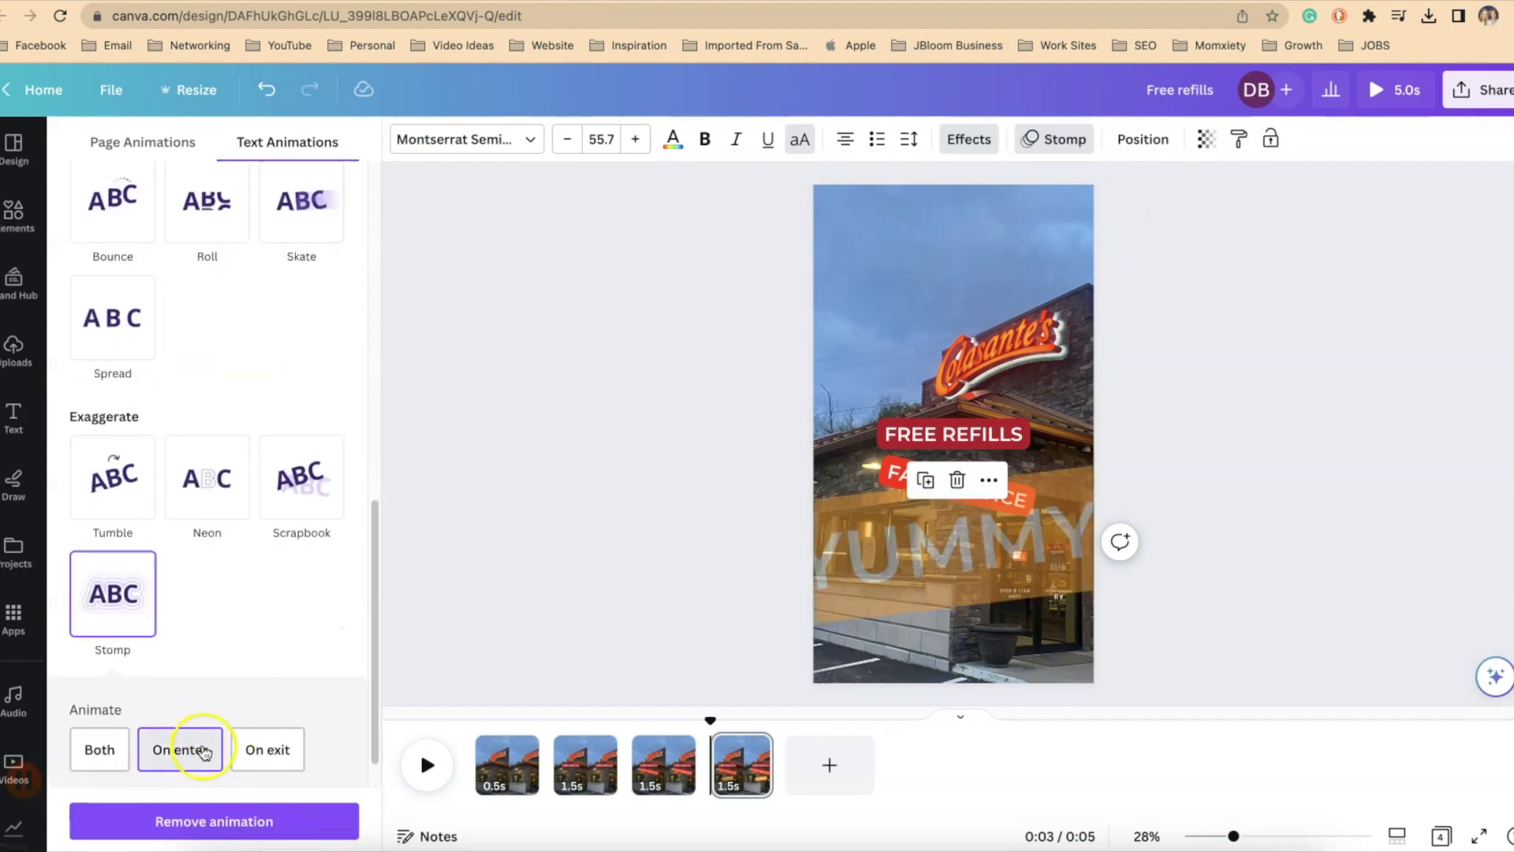
Select the FAST SERVICE text, then the FREE REFILLS label on page 4
left_click(1018, 504)
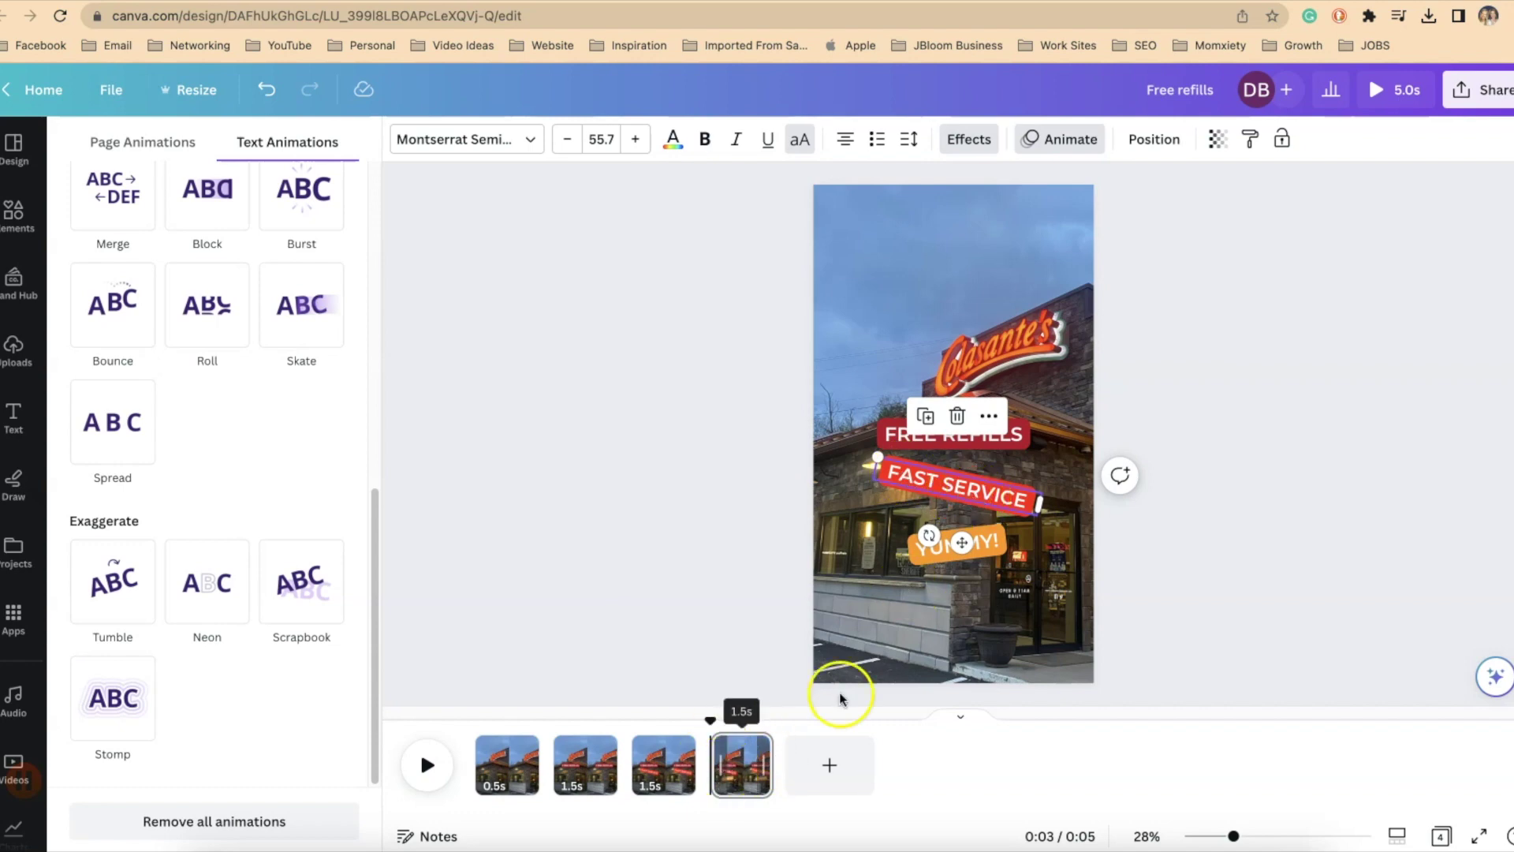
left_click(949, 484)
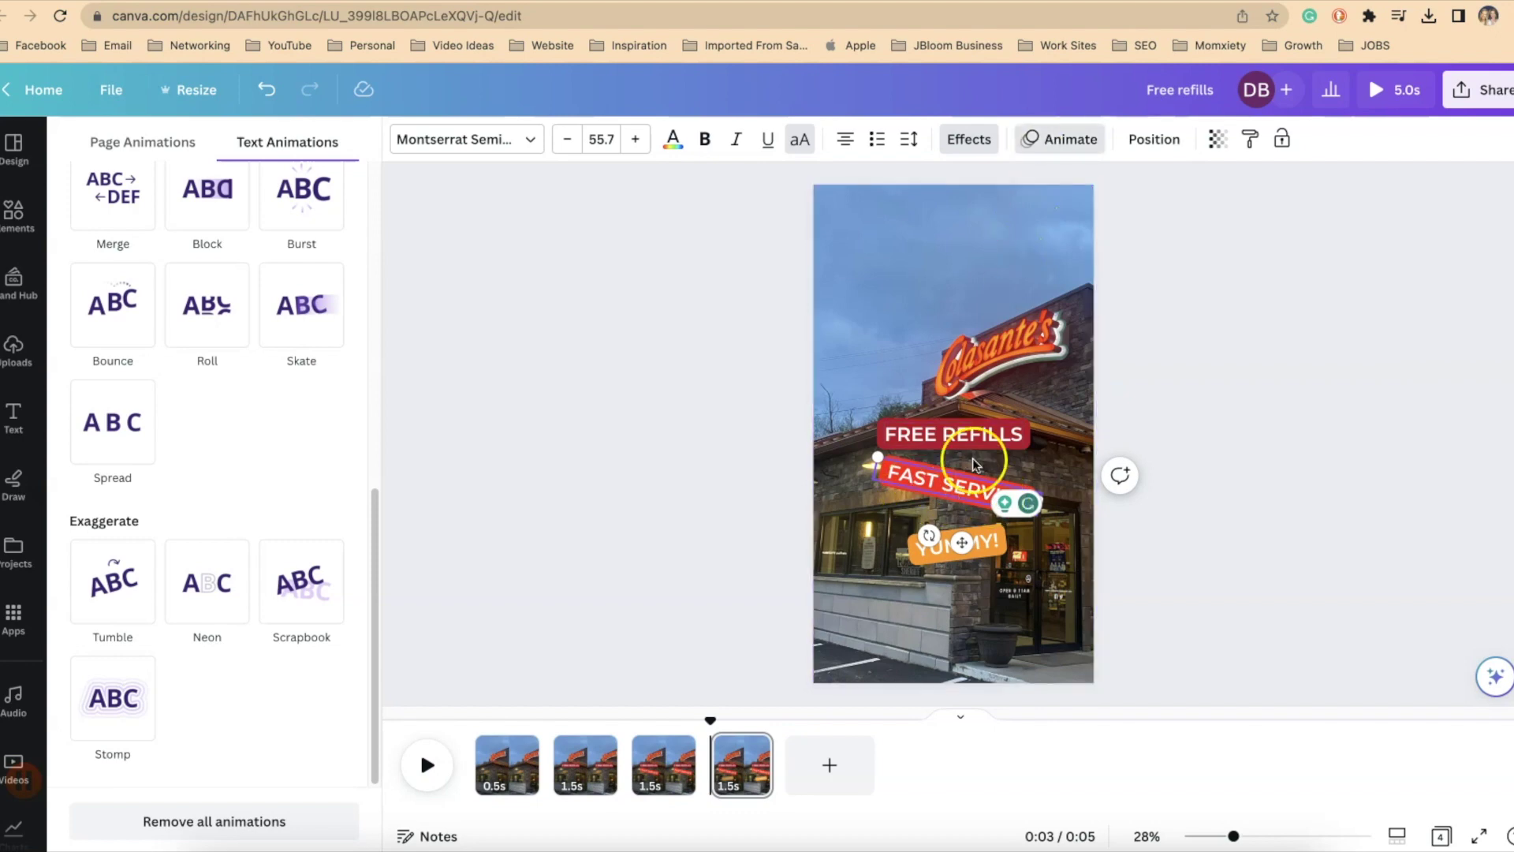
left_click(952, 435)
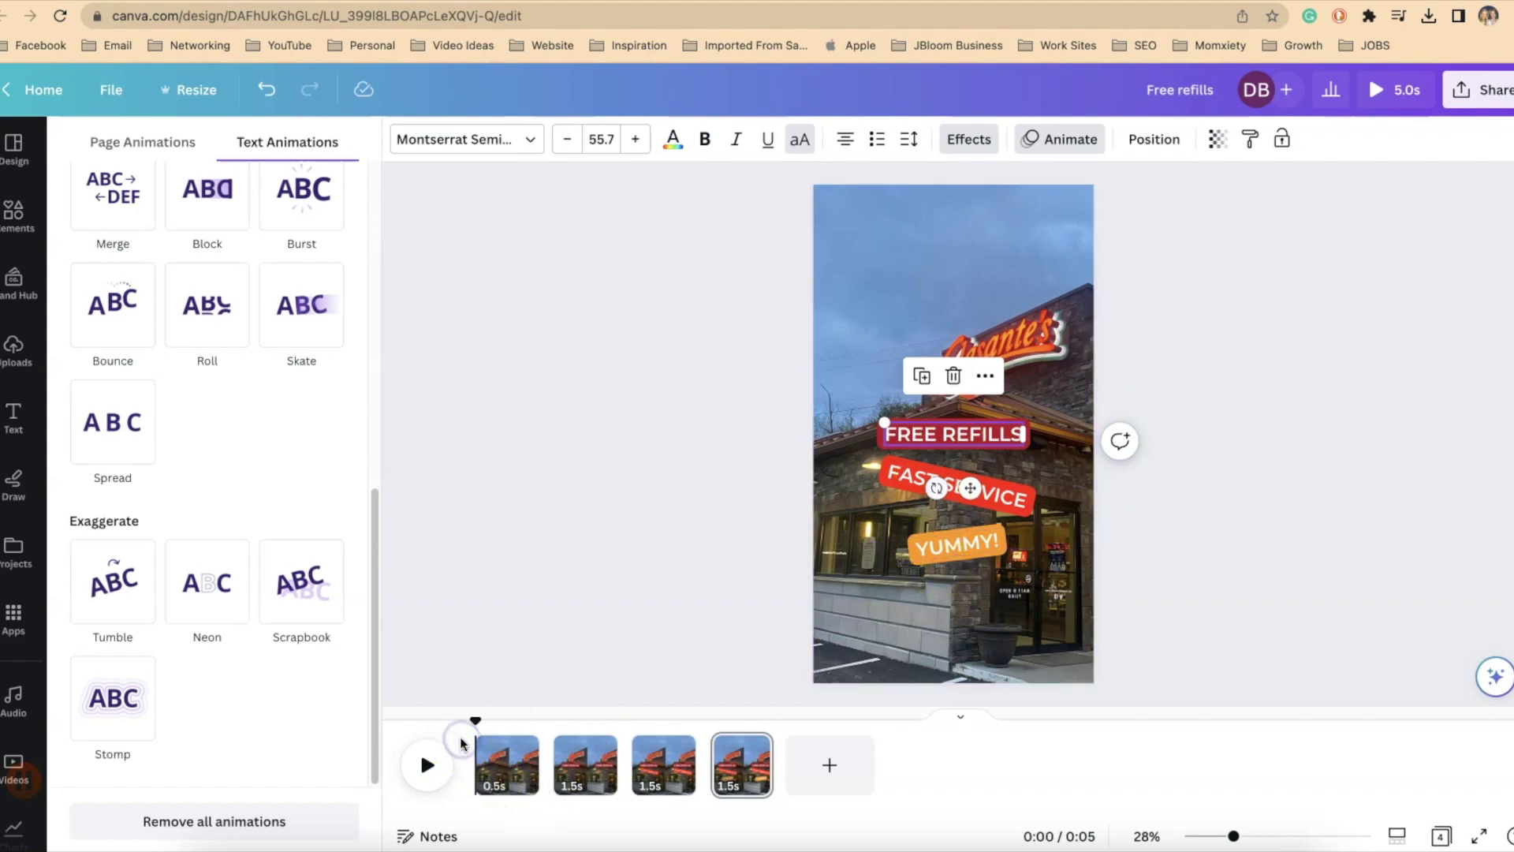
Preview the reel, then go to page 2 and select its FREE REFILLS label
left_click(425, 763)
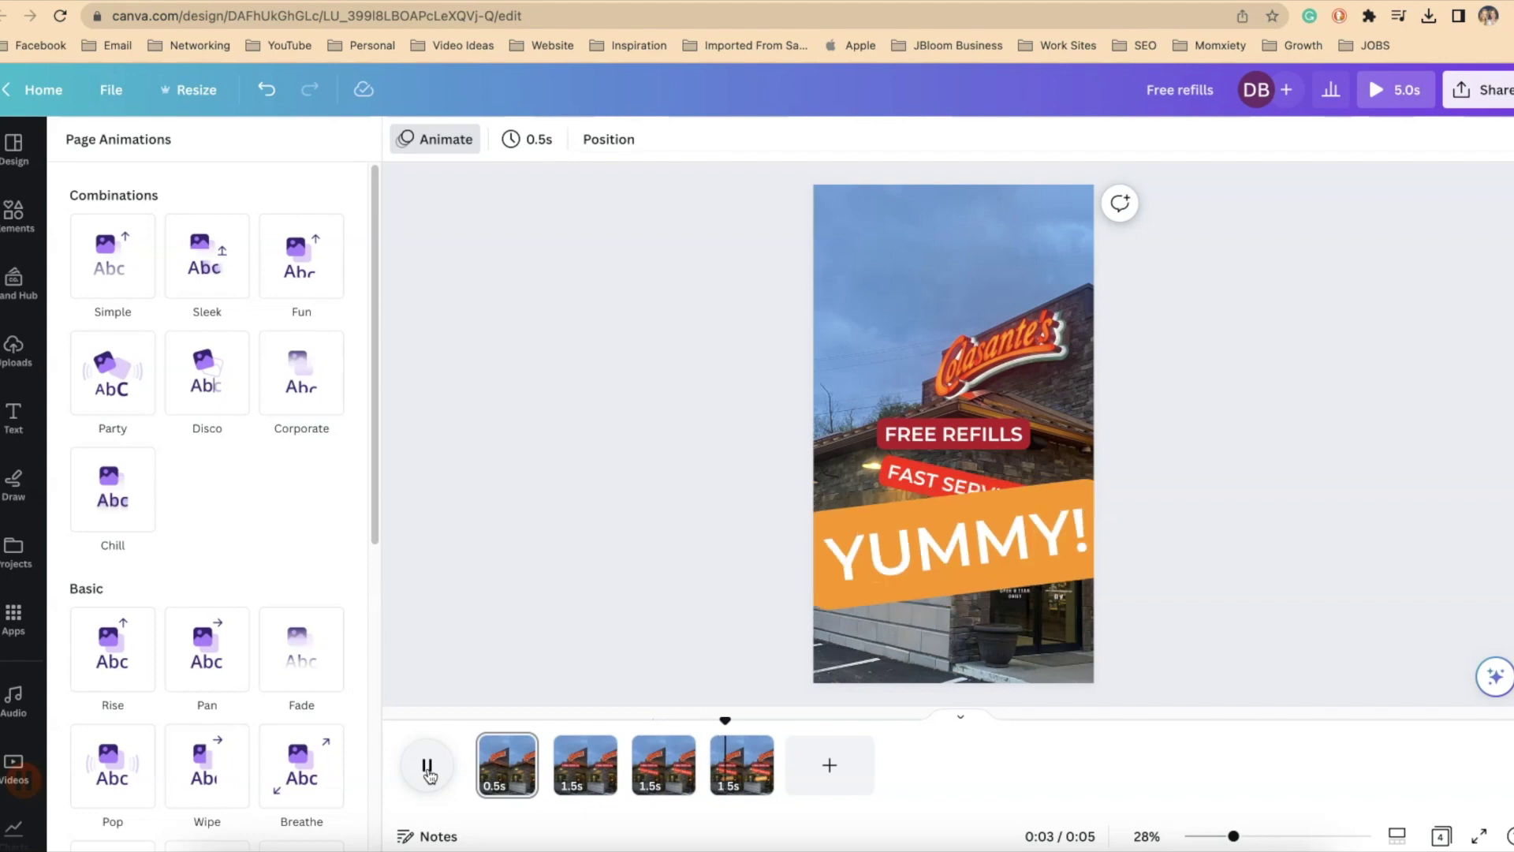
left_click(857, 491)
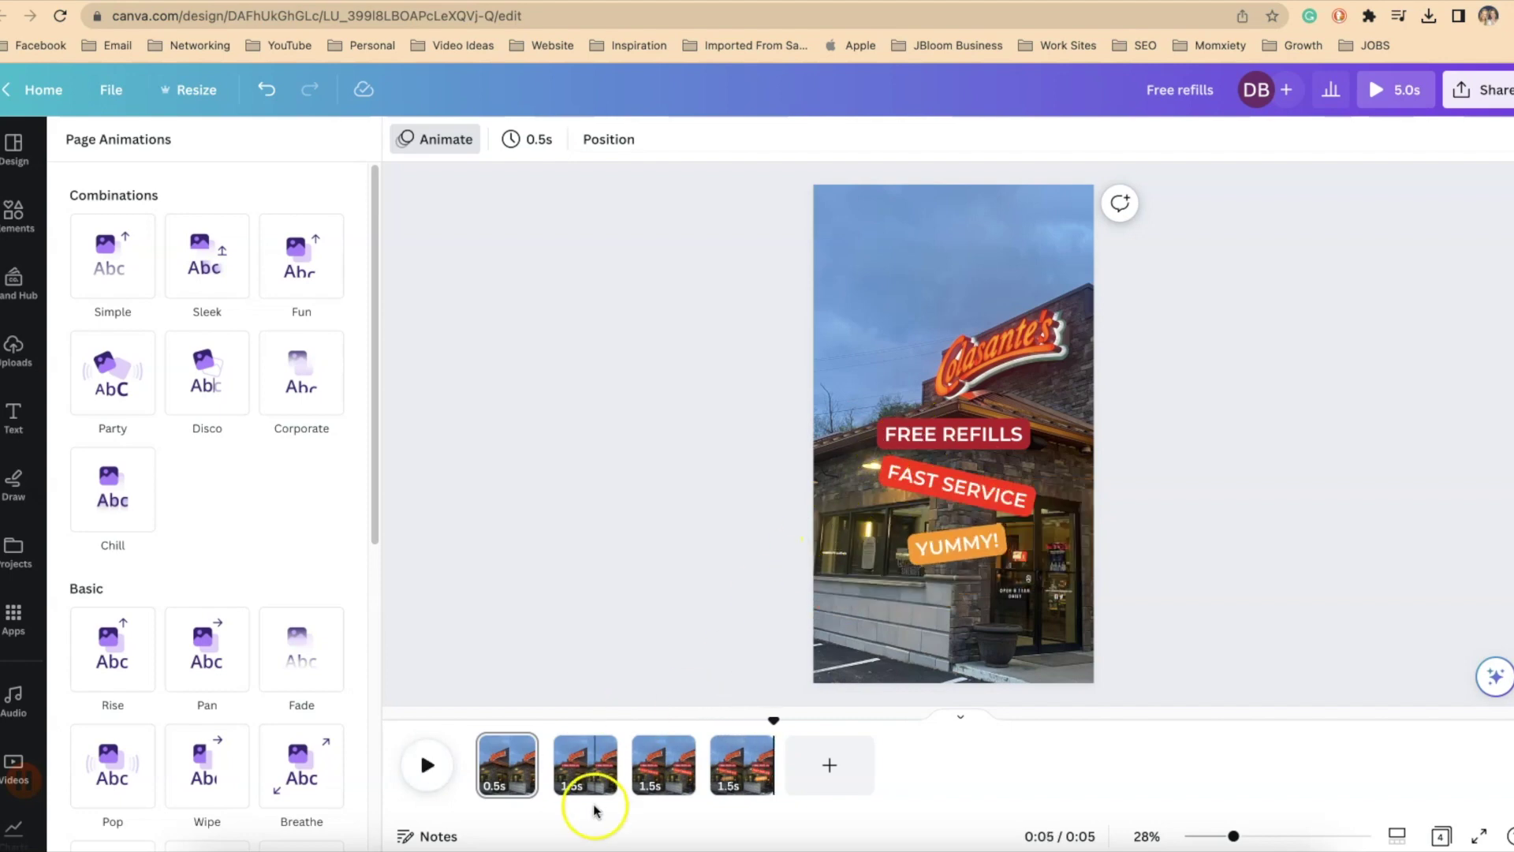
left_click(568, 773)
left_click(427, 769)
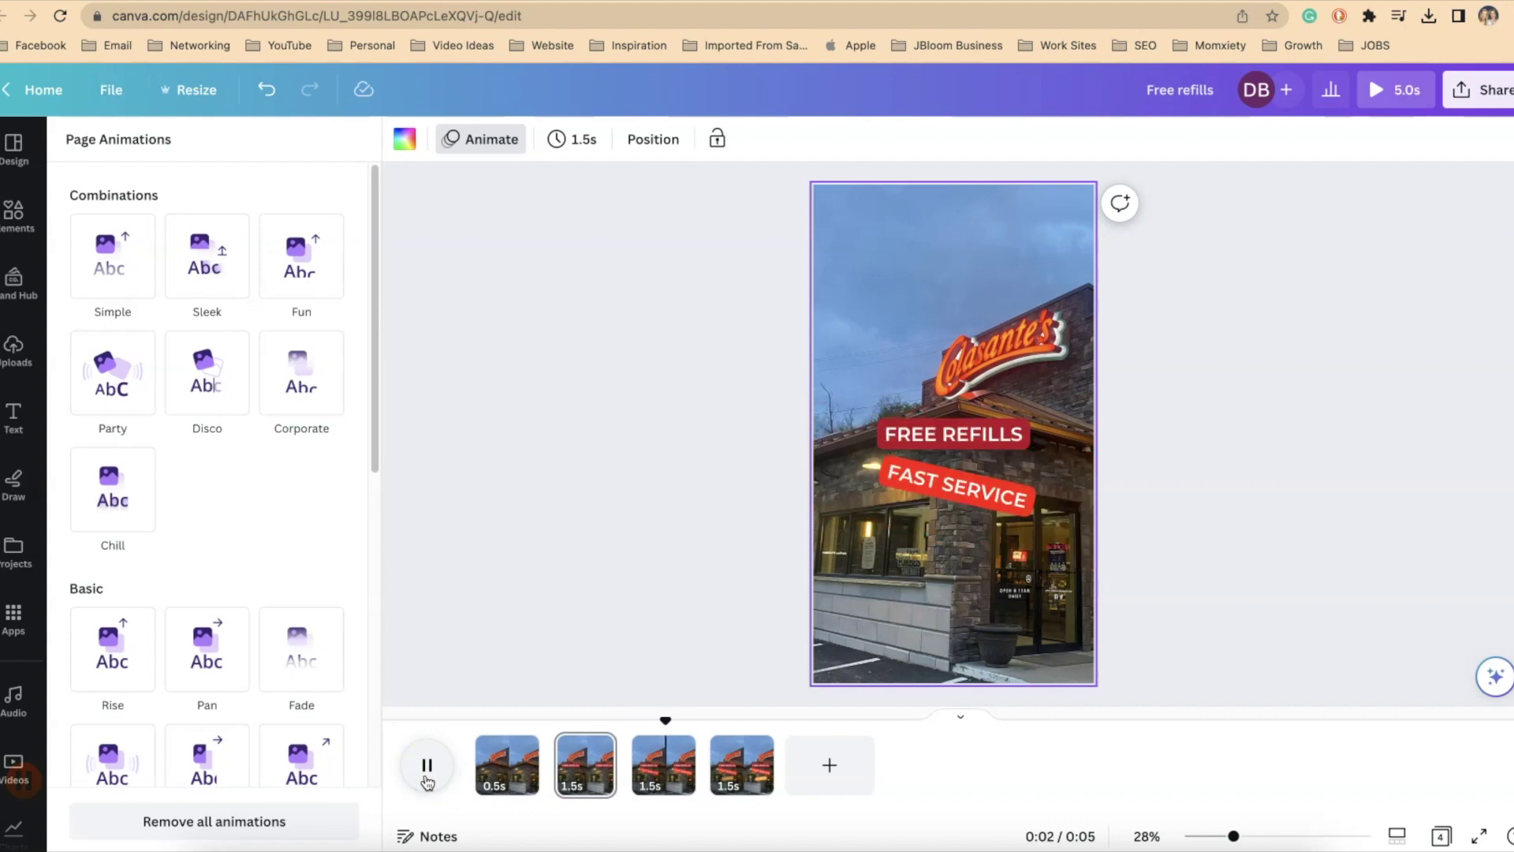
left_click(442, 773)
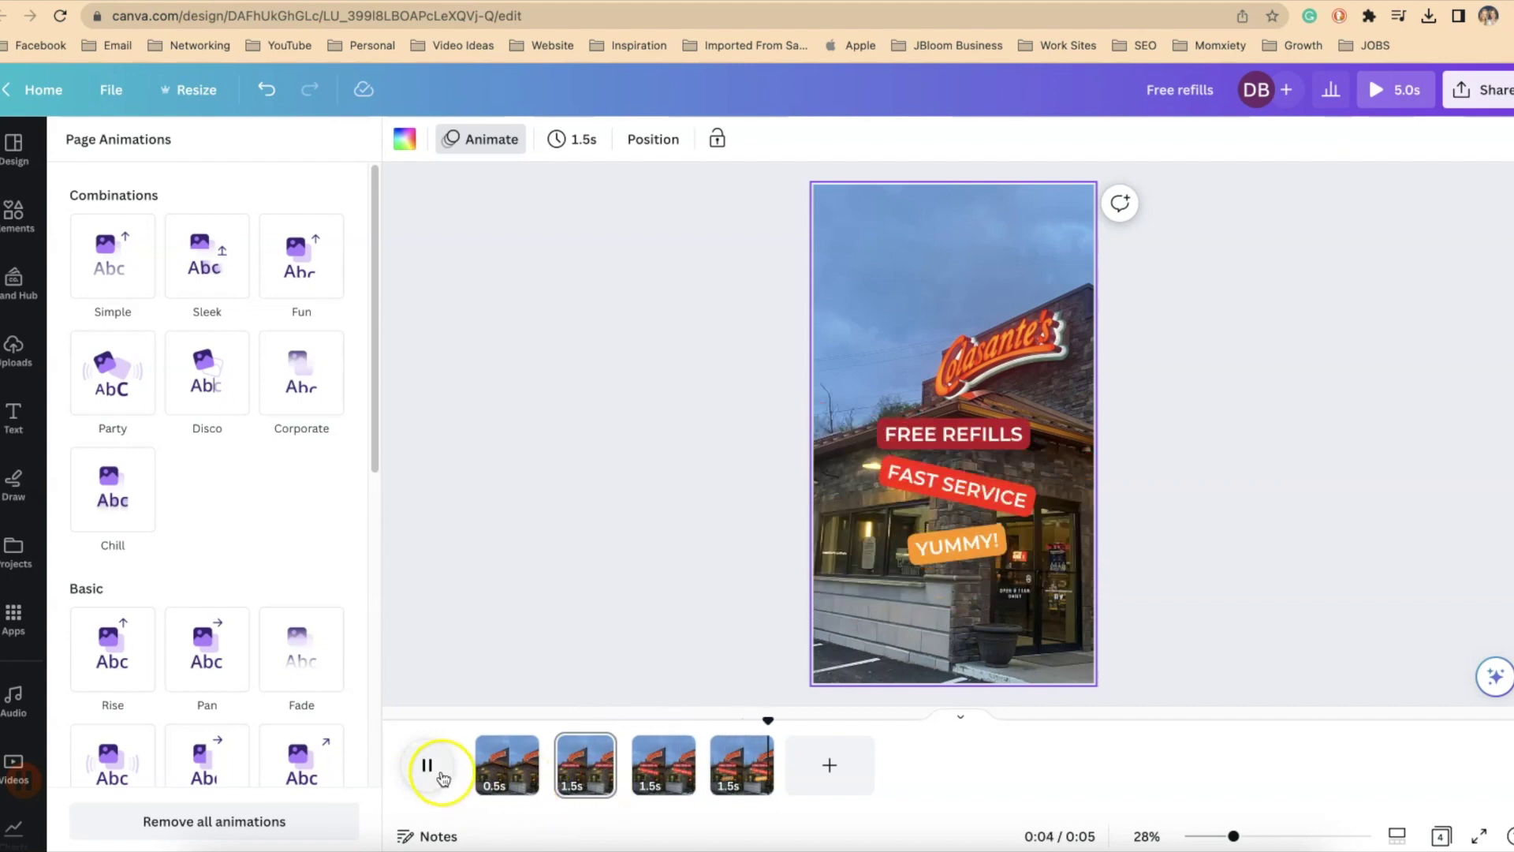
left_click(590, 781)
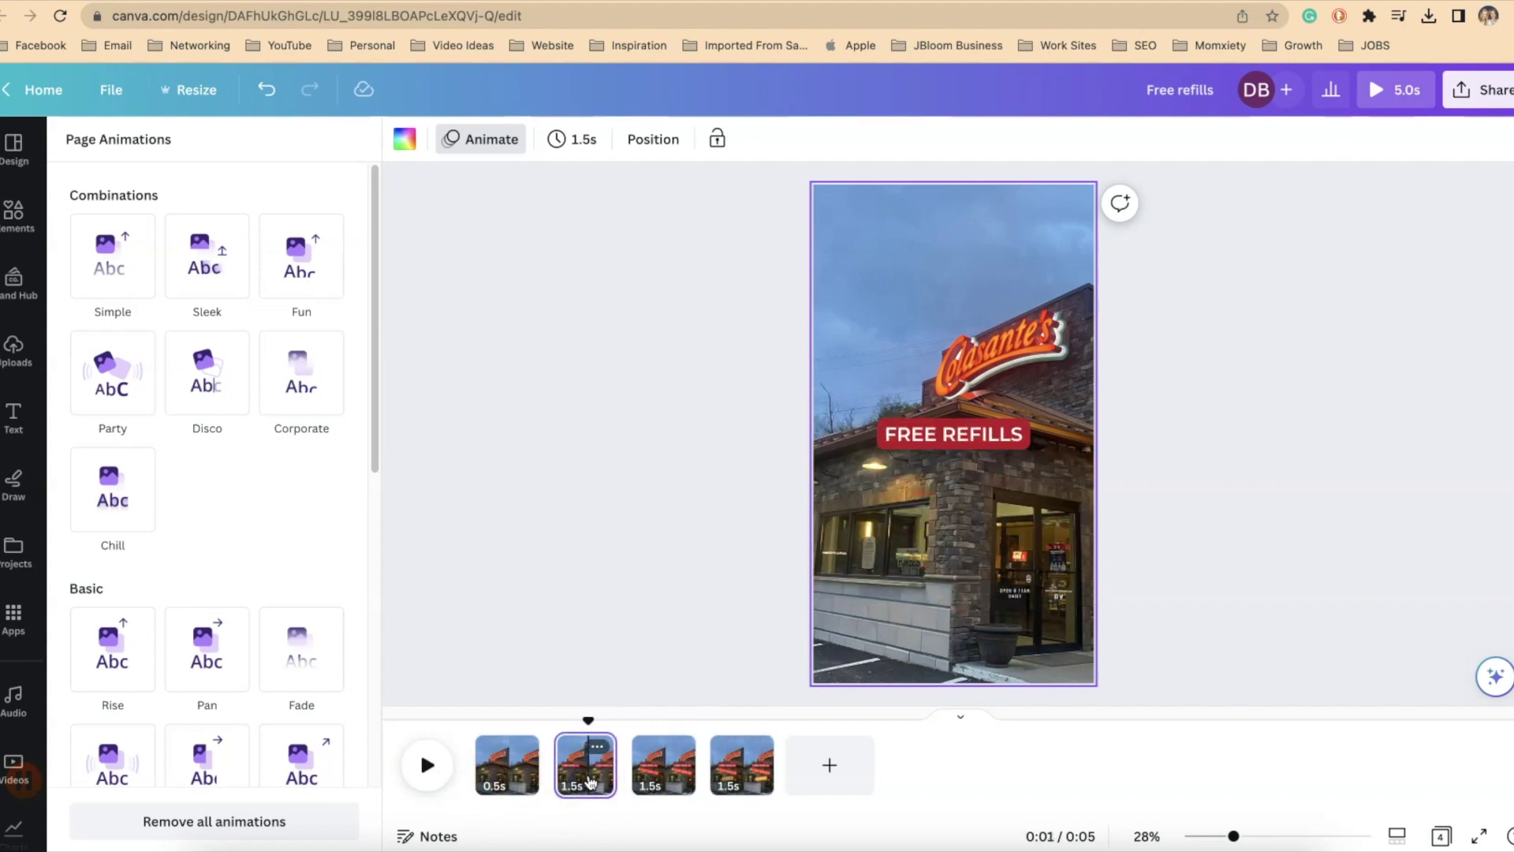
left_click(975, 437)
Set the page 2 FREE REFILLS Stomp animation to play on enter only
left_click(206, 791)
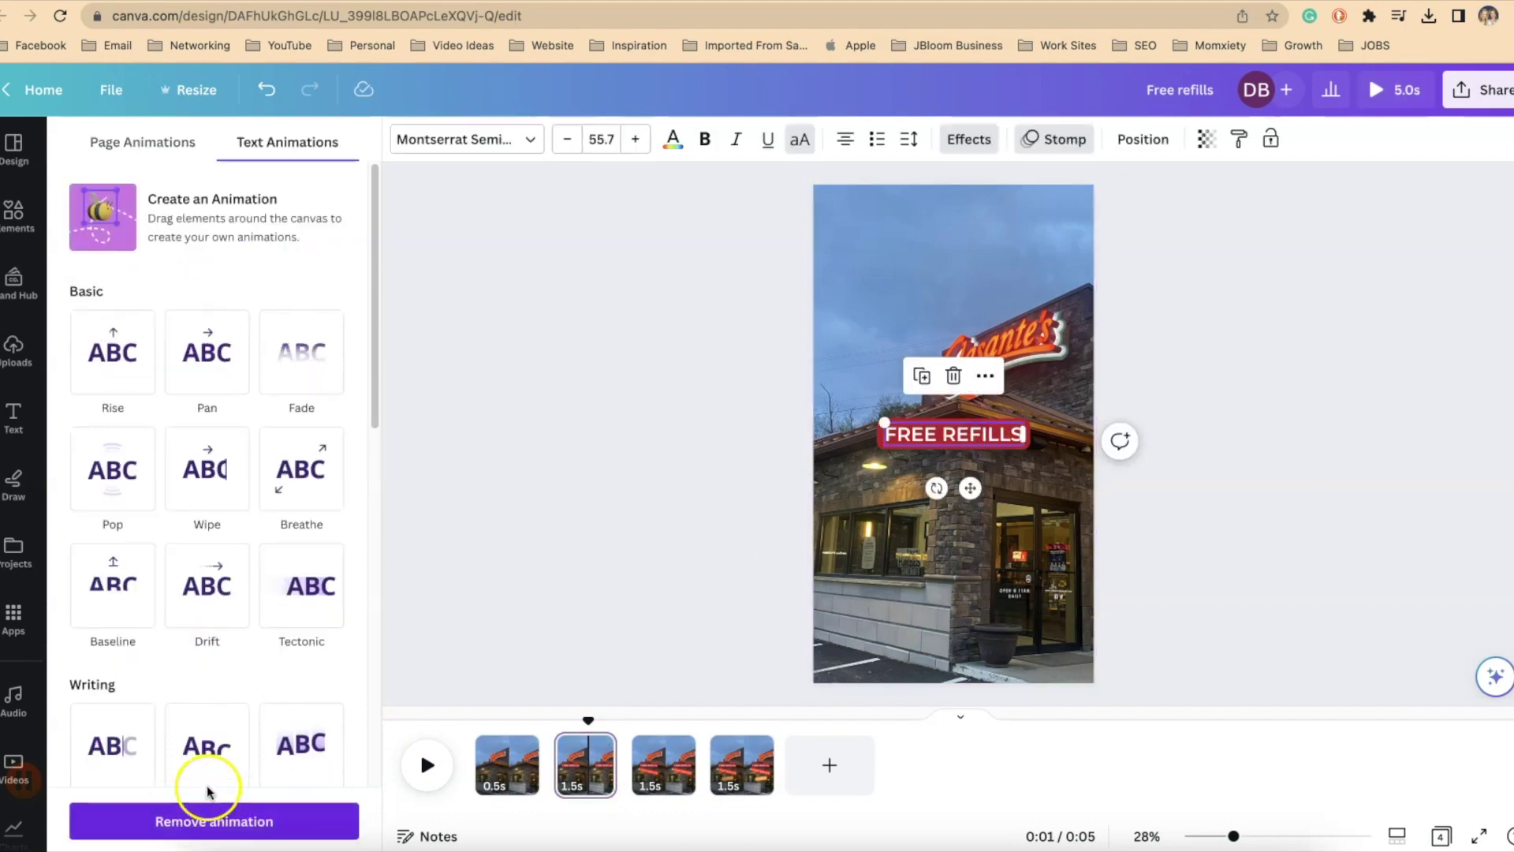
scroll(206, 781, "down", 10)
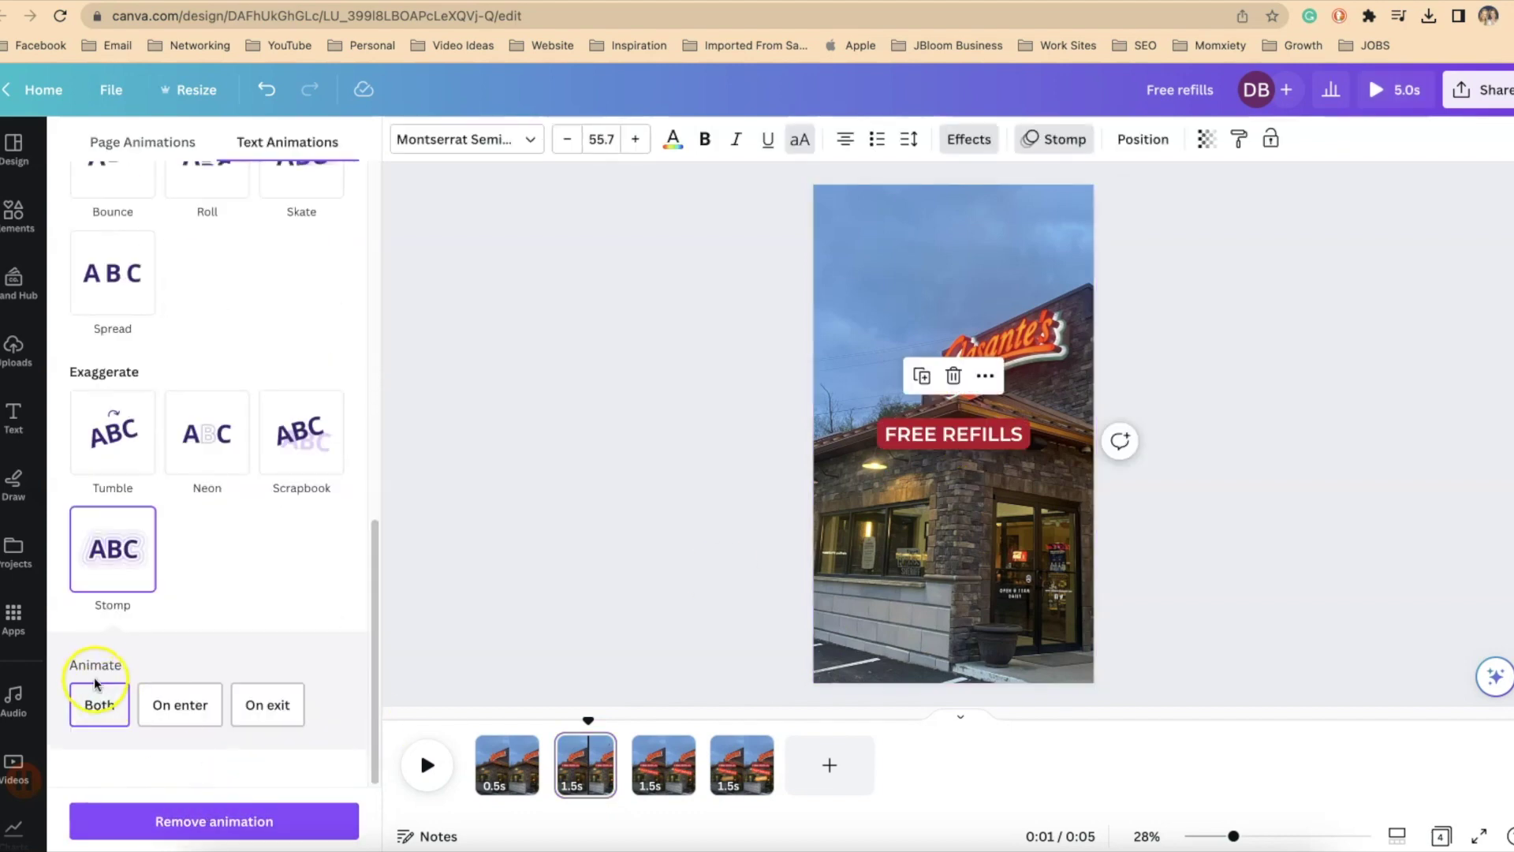
left_click(176, 706)
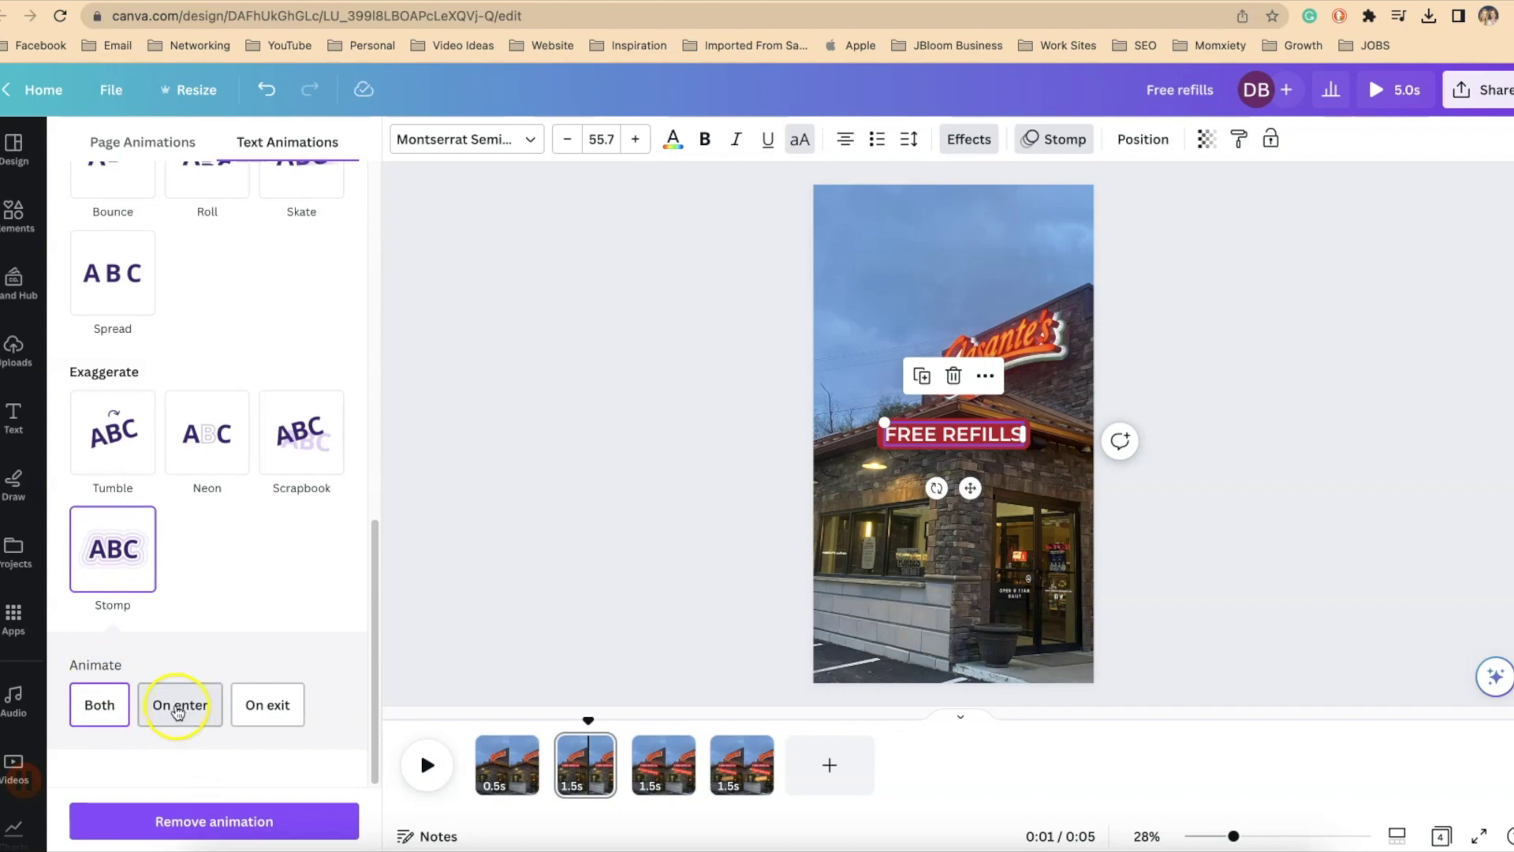
left_click(178, 707)
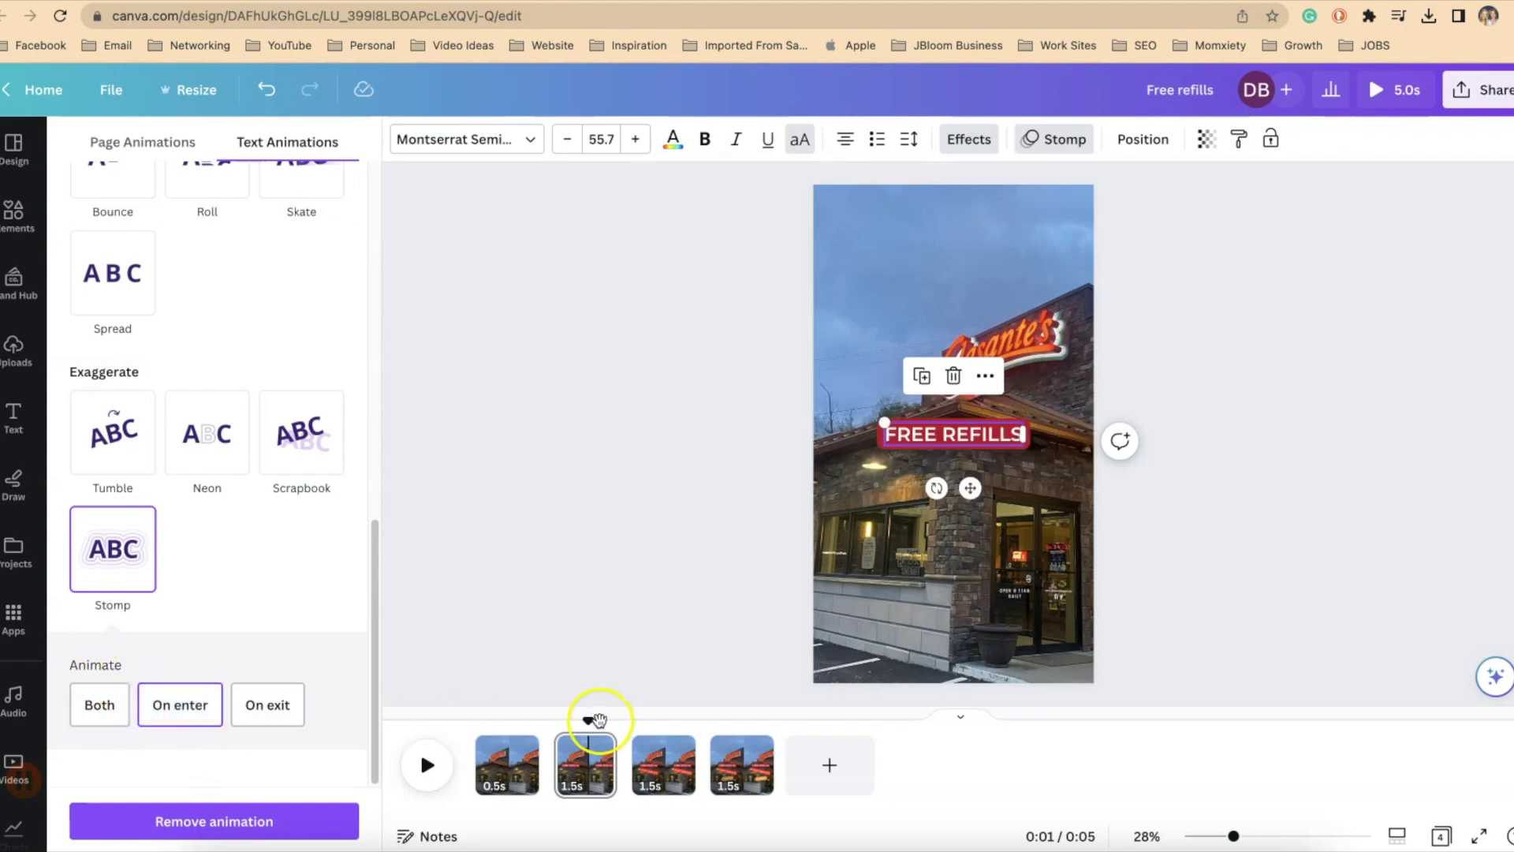
On page 3, set FAST SERVICE's Stomp animation to play on enter only
left_click(659, 775)
left_click(915, 444)
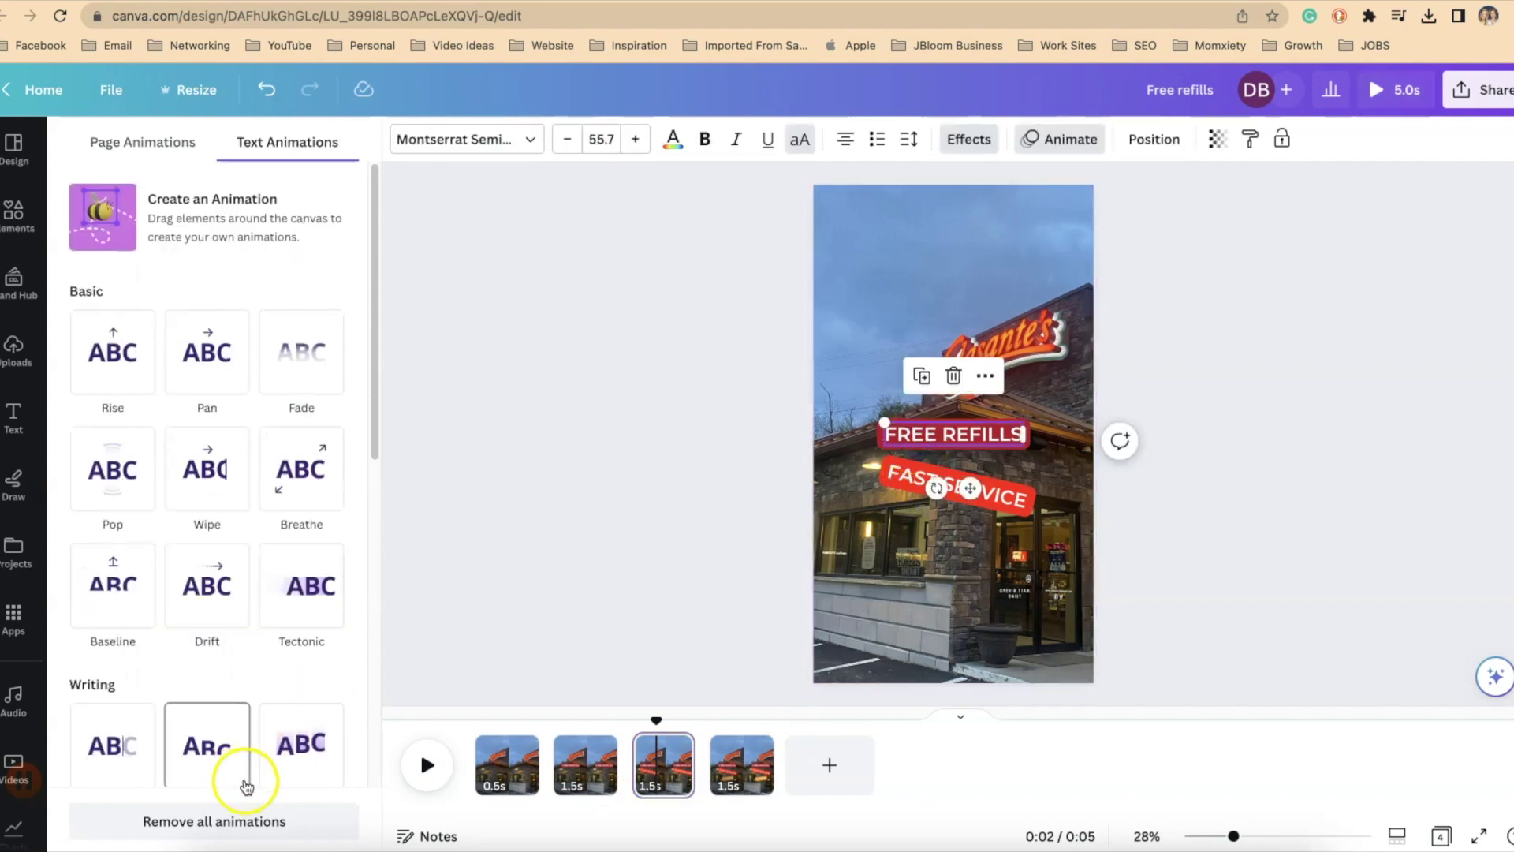
scroll(246, 777, "down", 10)
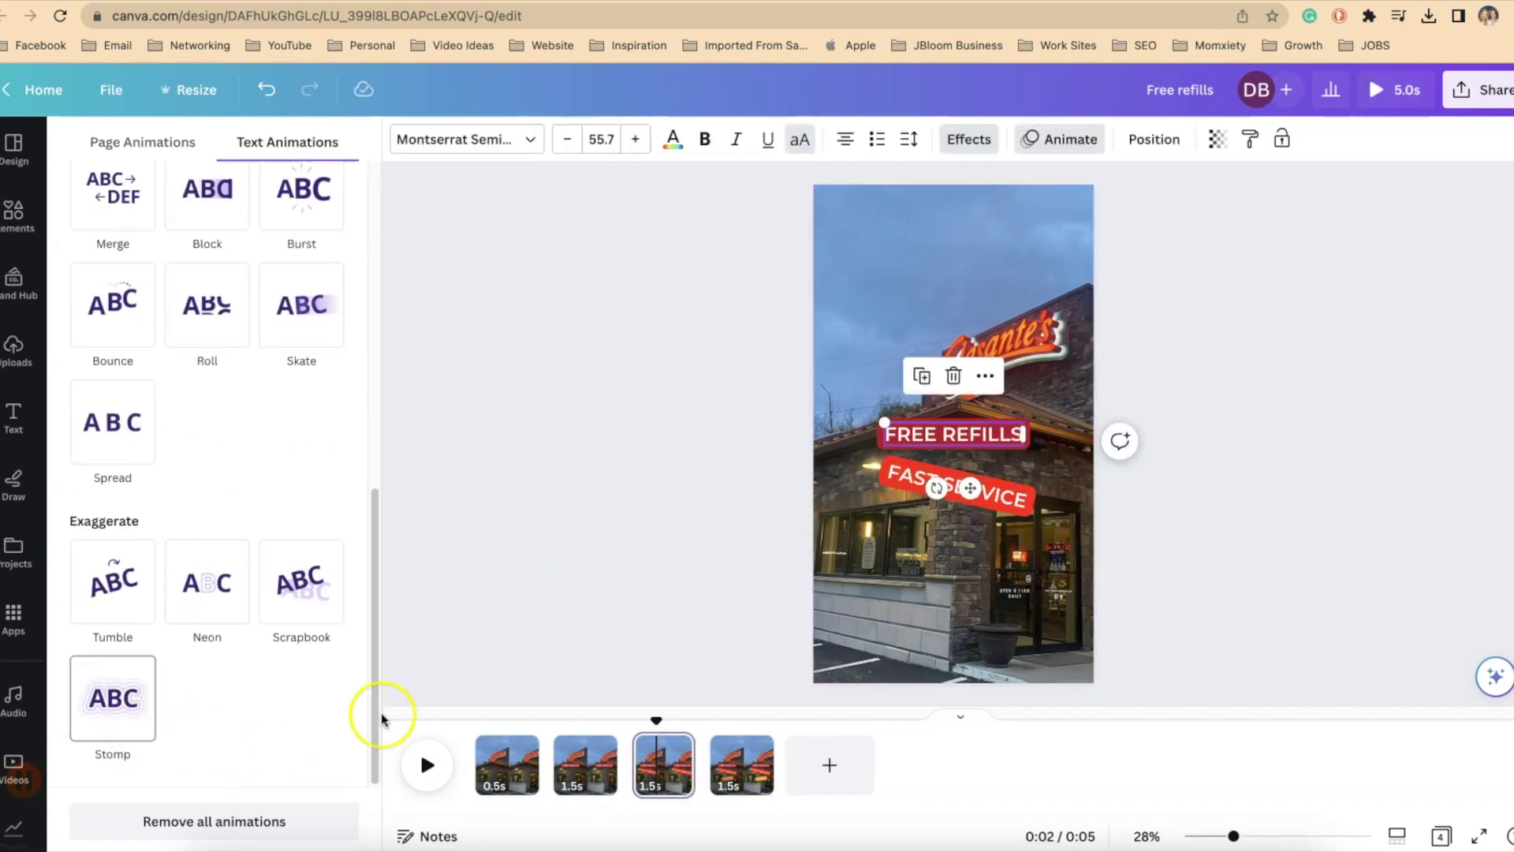
left_click(911, 481)
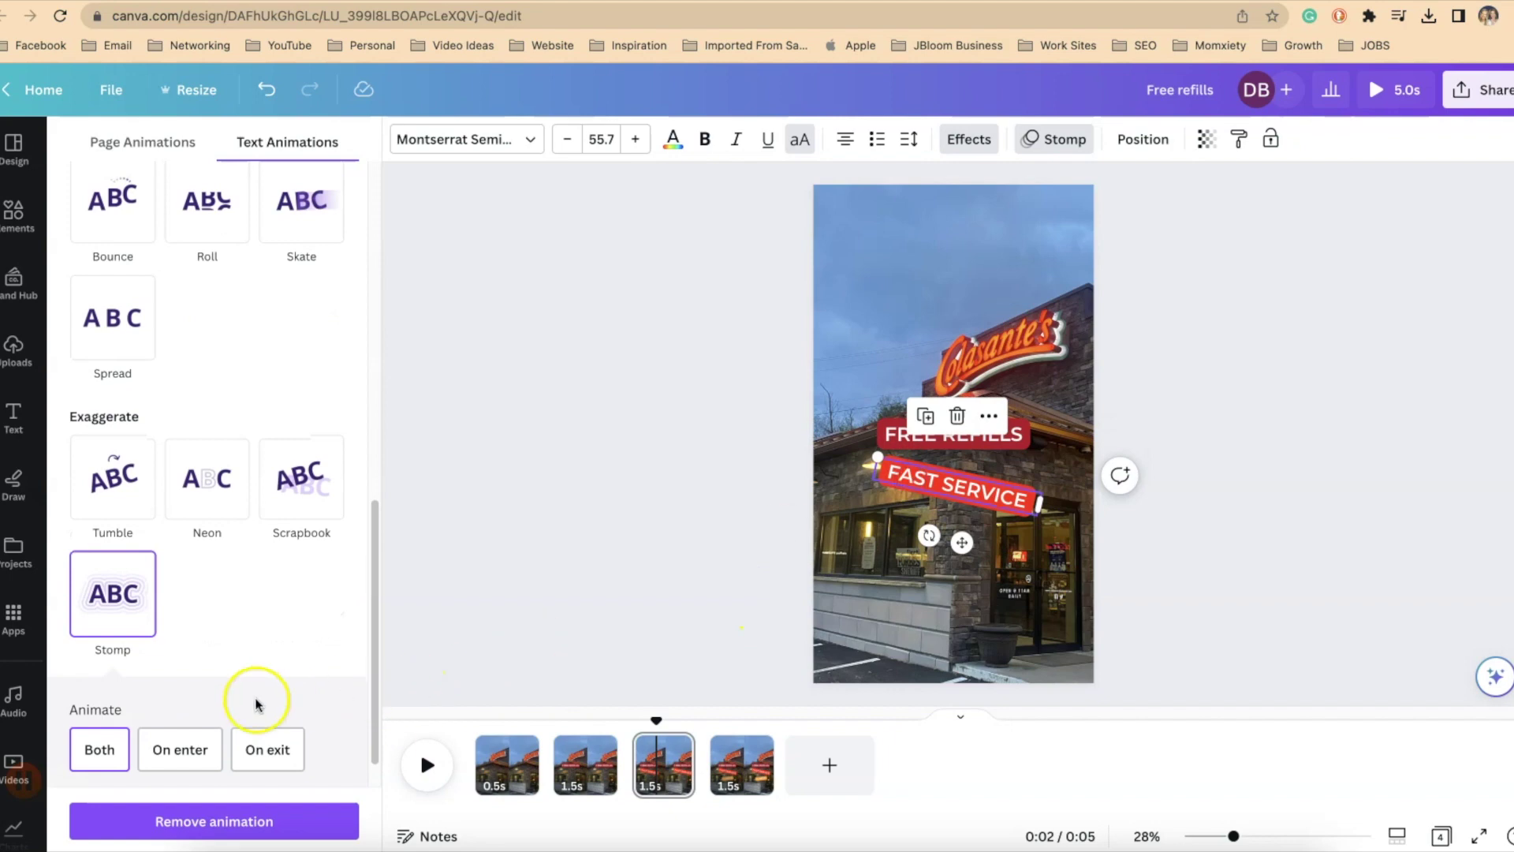
left_click(178, 747)
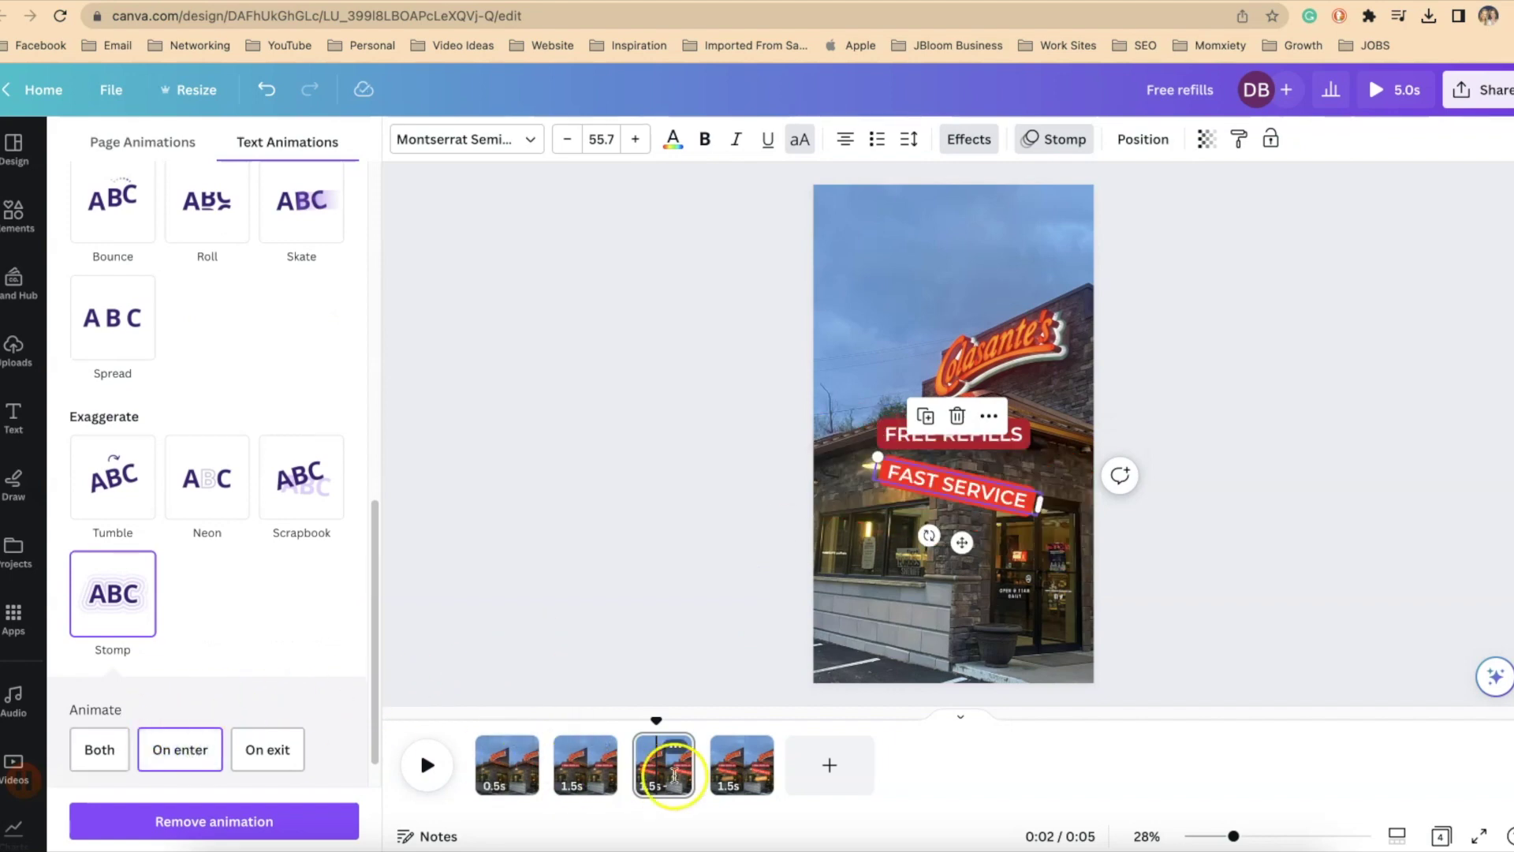
On page 4, select YUMMY! and play the reel to check the animations
left_click(740, 761)
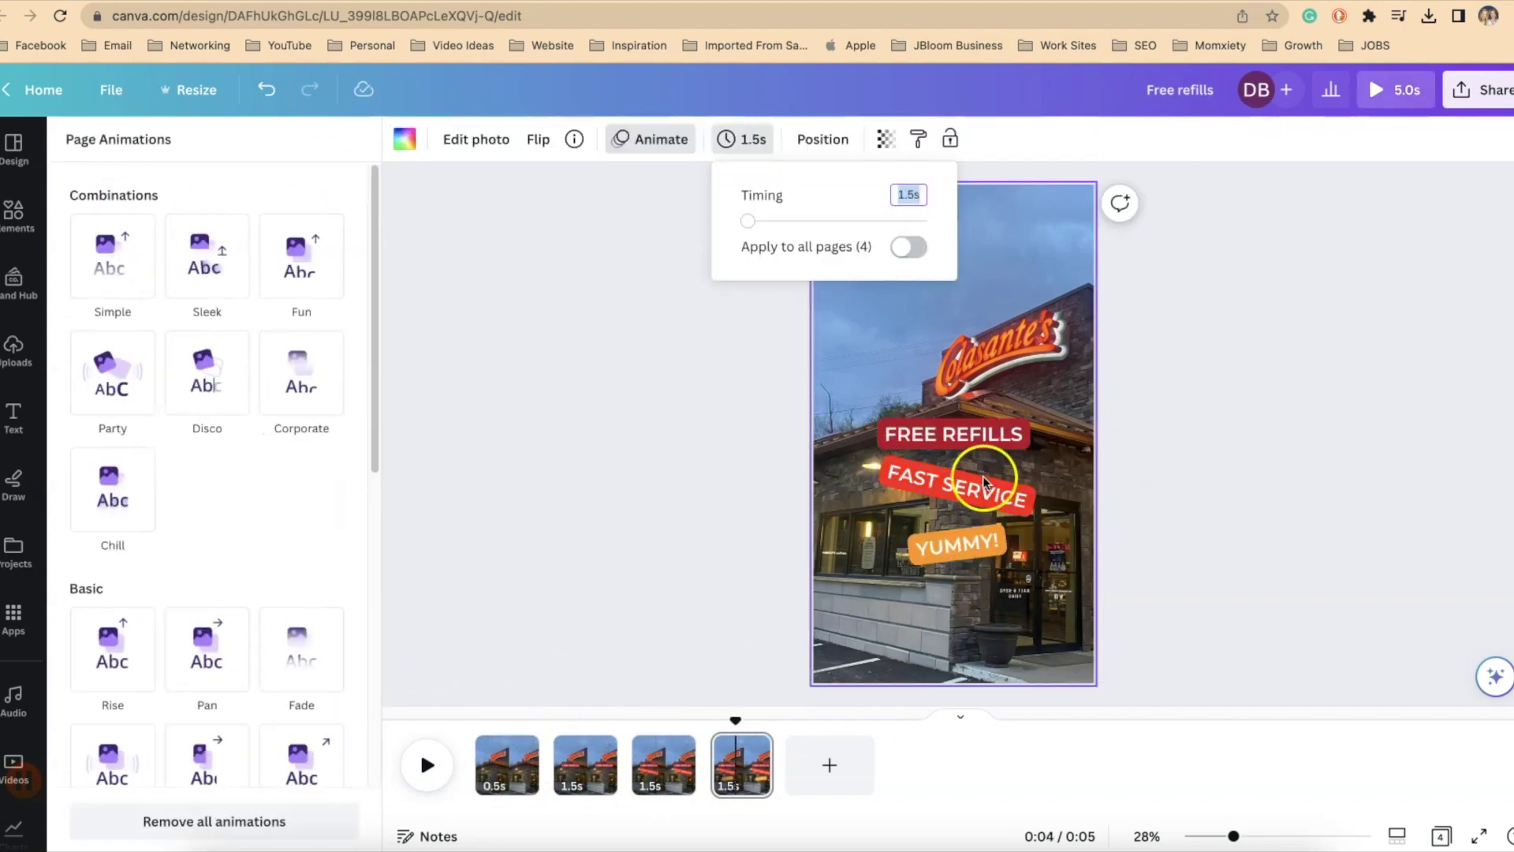
left_click(964, 549)
scroll(270, 660, "down", 10)
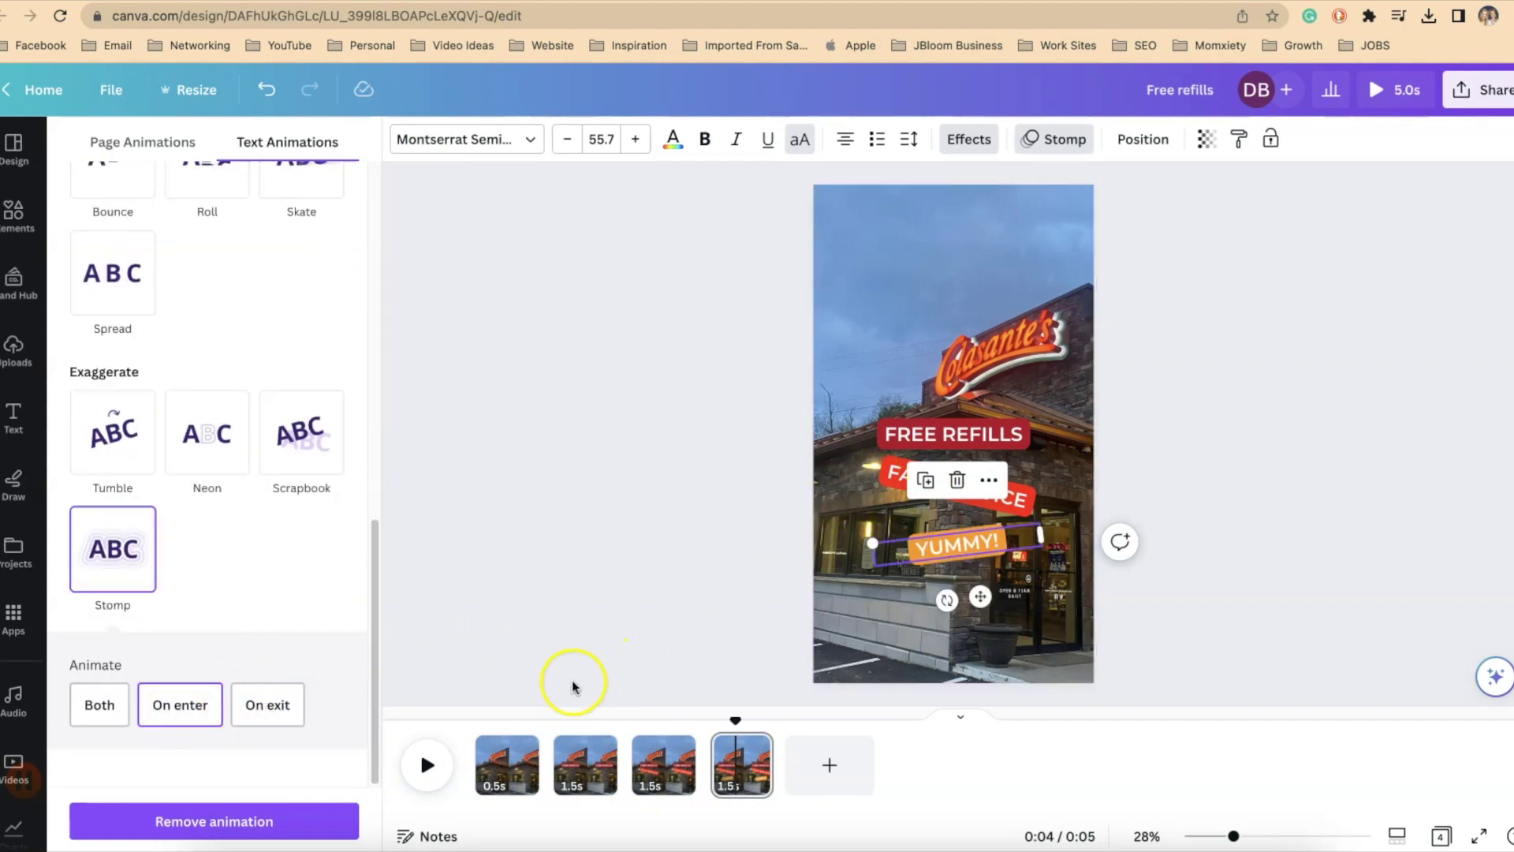
left_click(432, 762)
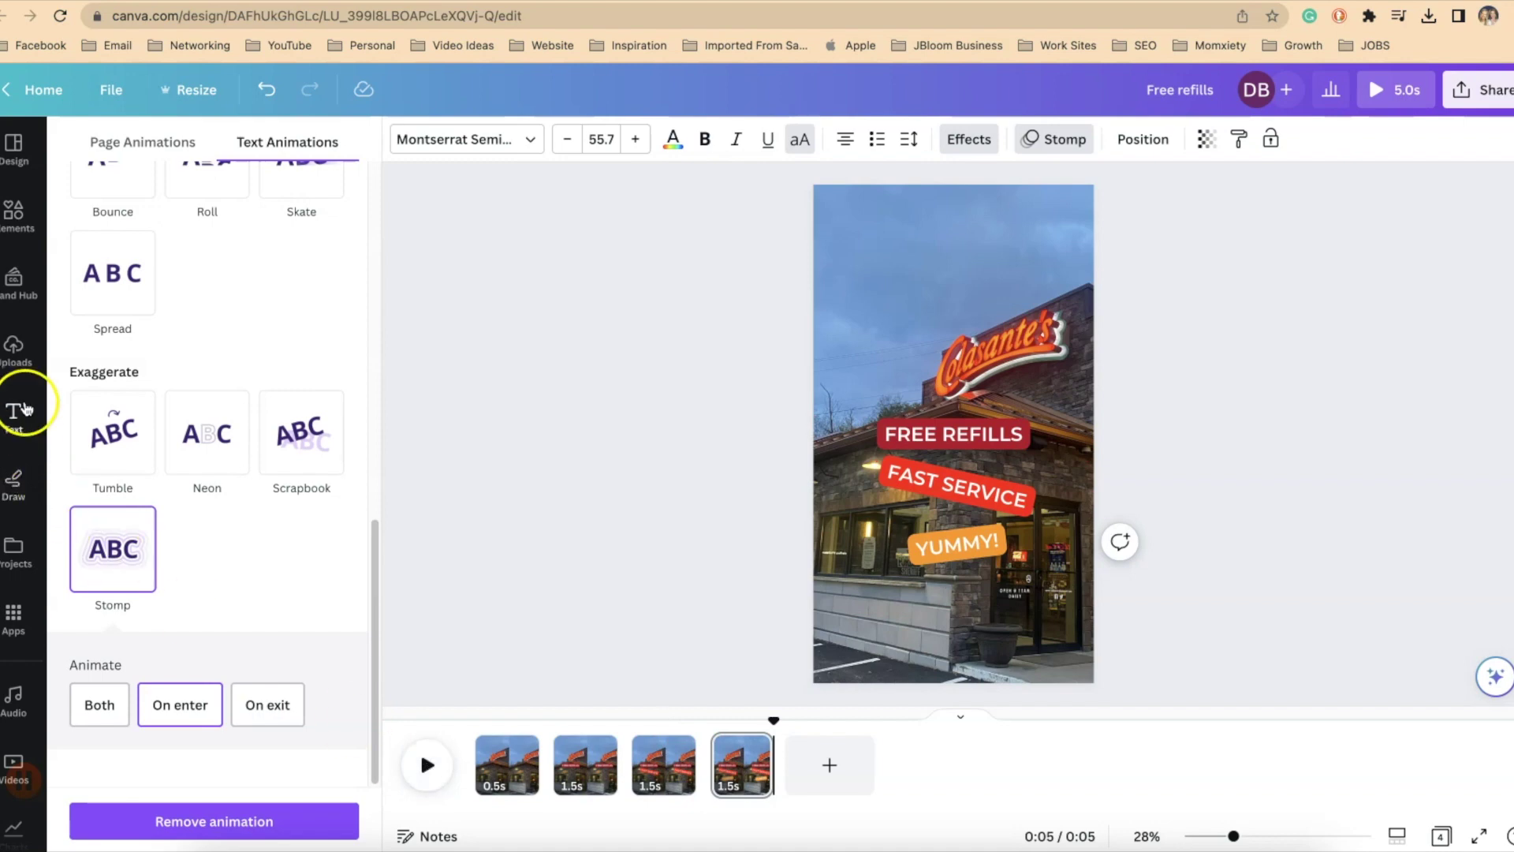
Add Killing Me Instrumental as background music running under all four pages
left_click(14, 698)
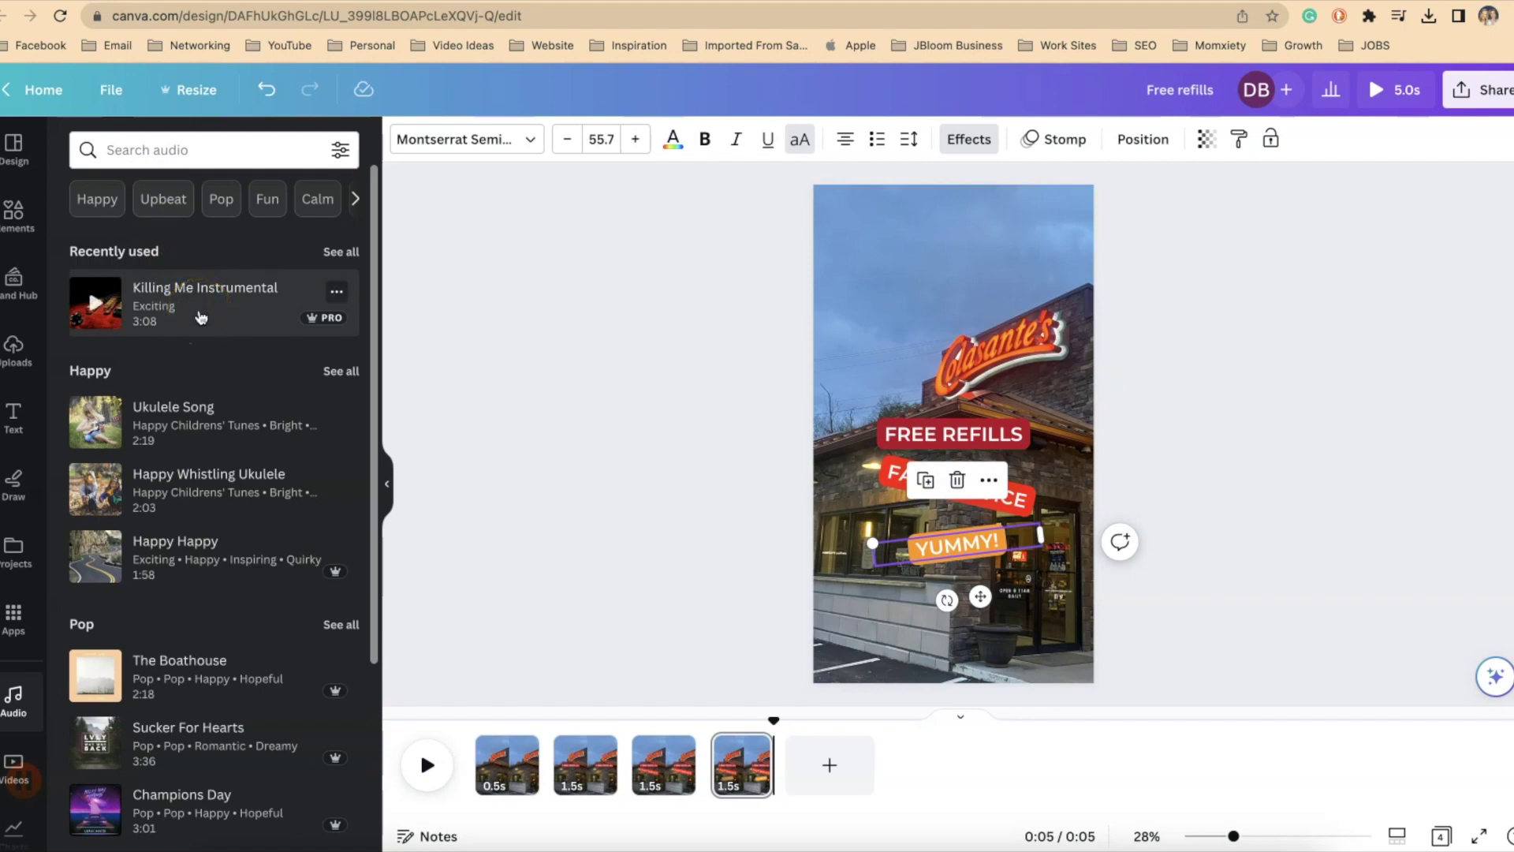
left_click(201, 317)
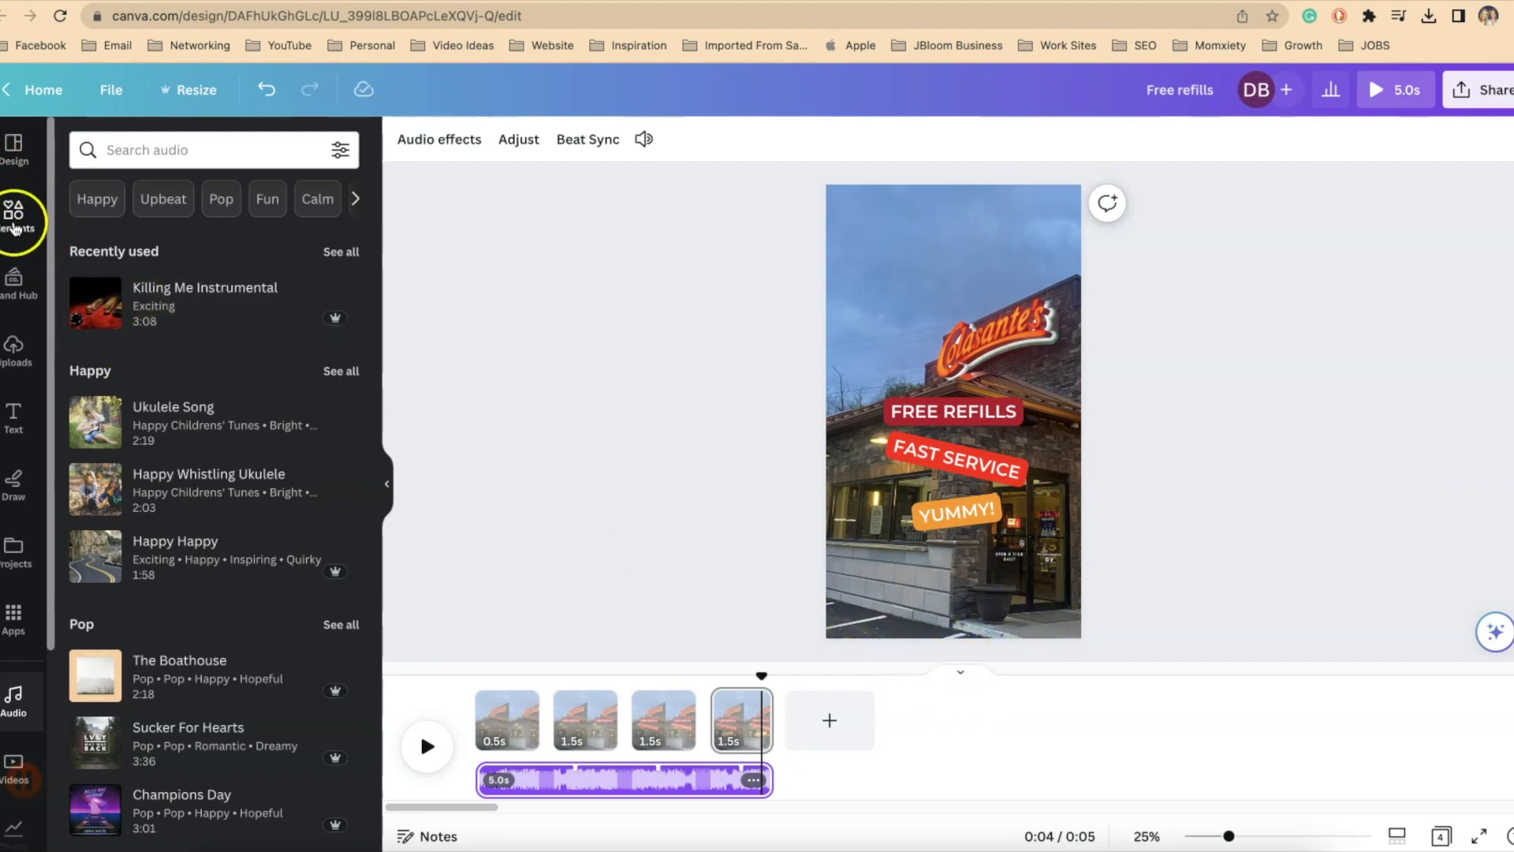
left_click(14, 229)
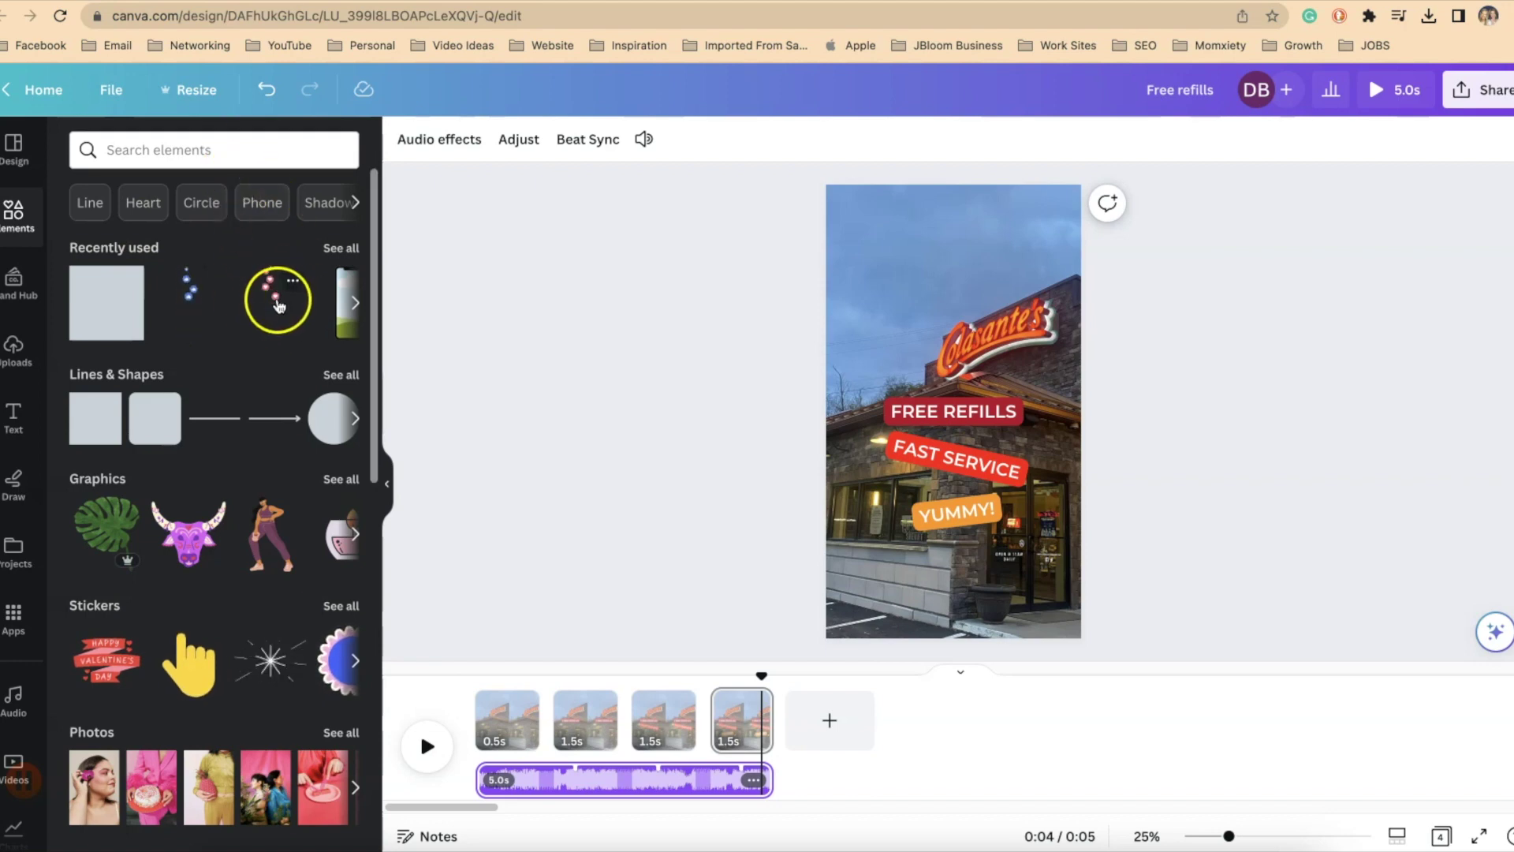
Add the animated pink hearts sticker and place it along page 4's right edge
left_click(278, 306)
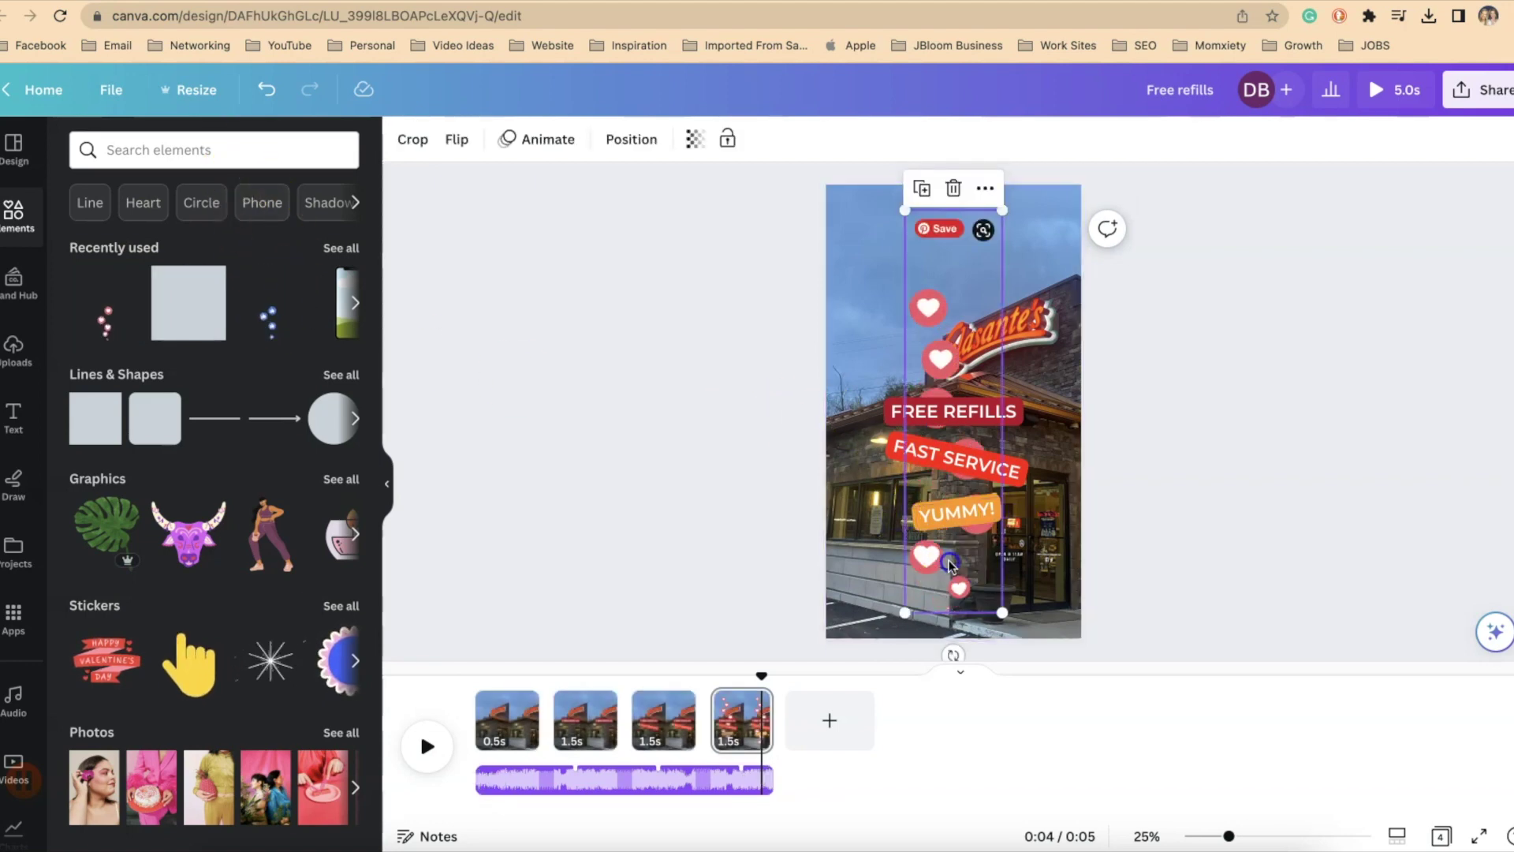
left_click_drag(1010, 585, 1041, 617)
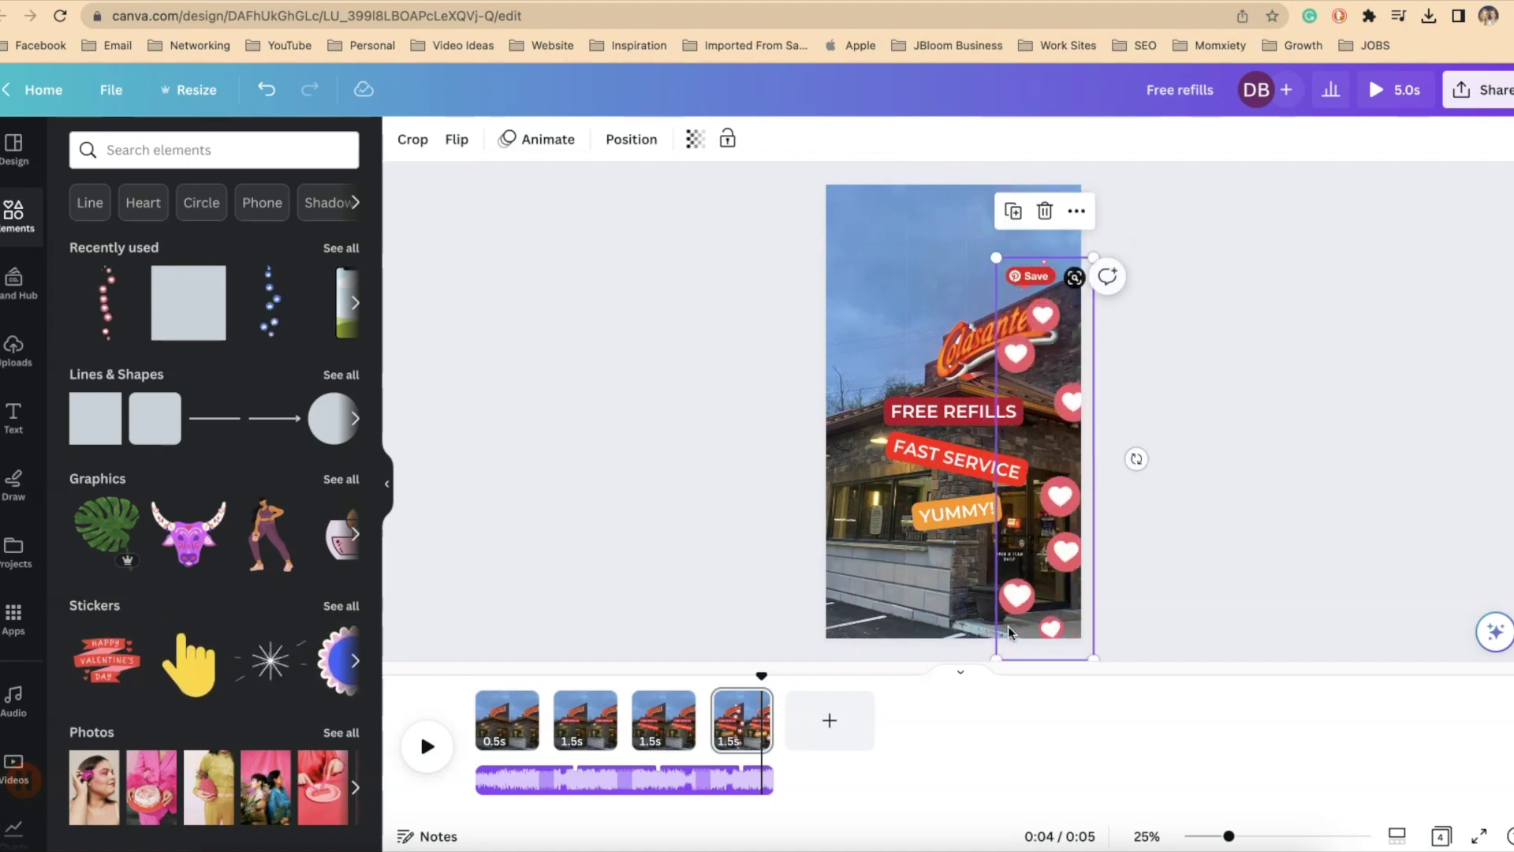
left_click(743, 720)
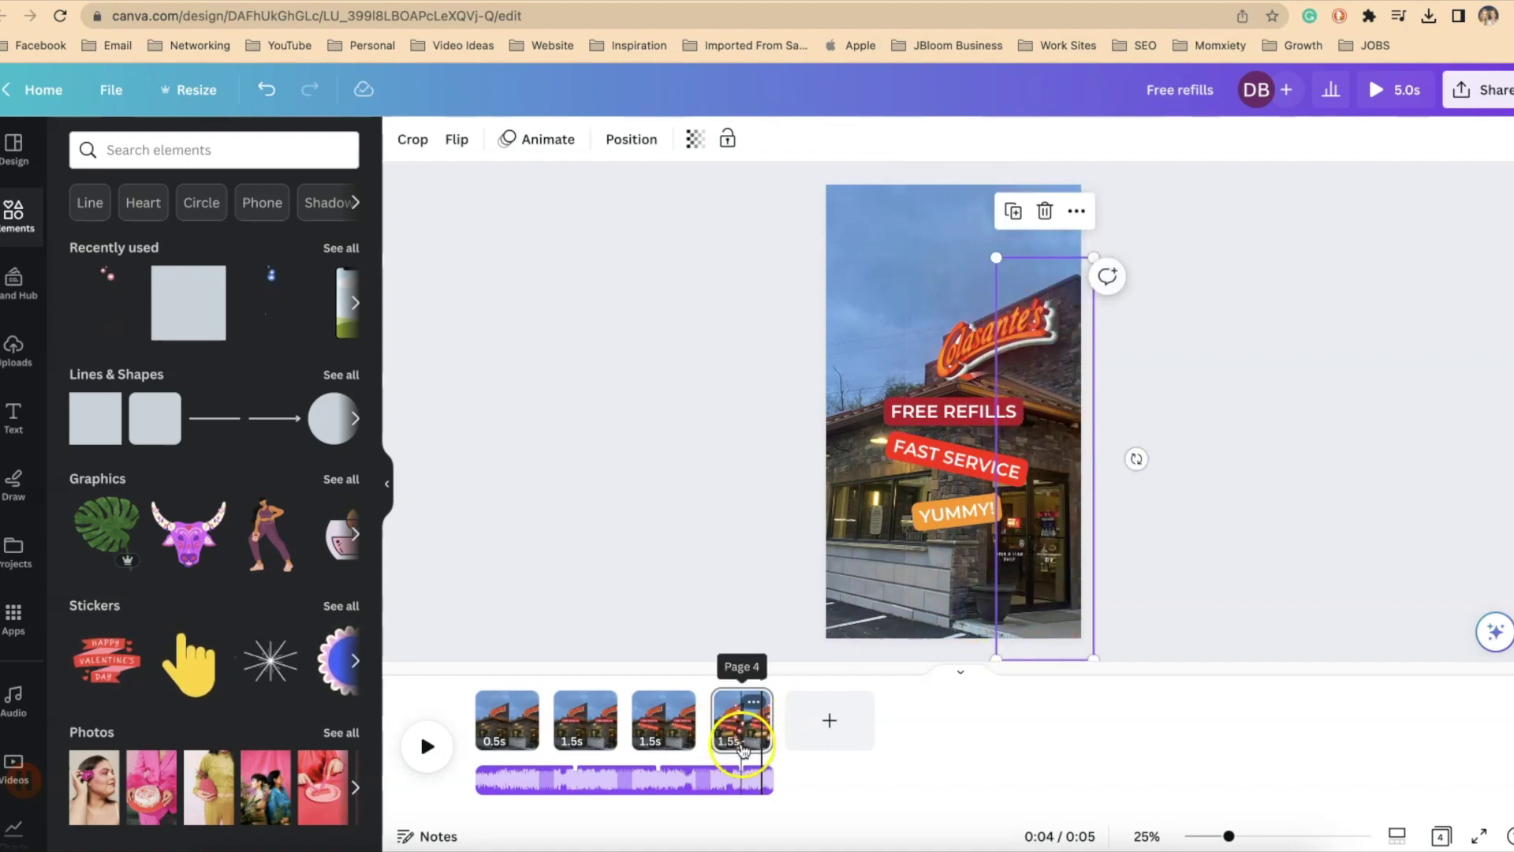
left_click(748, 739)
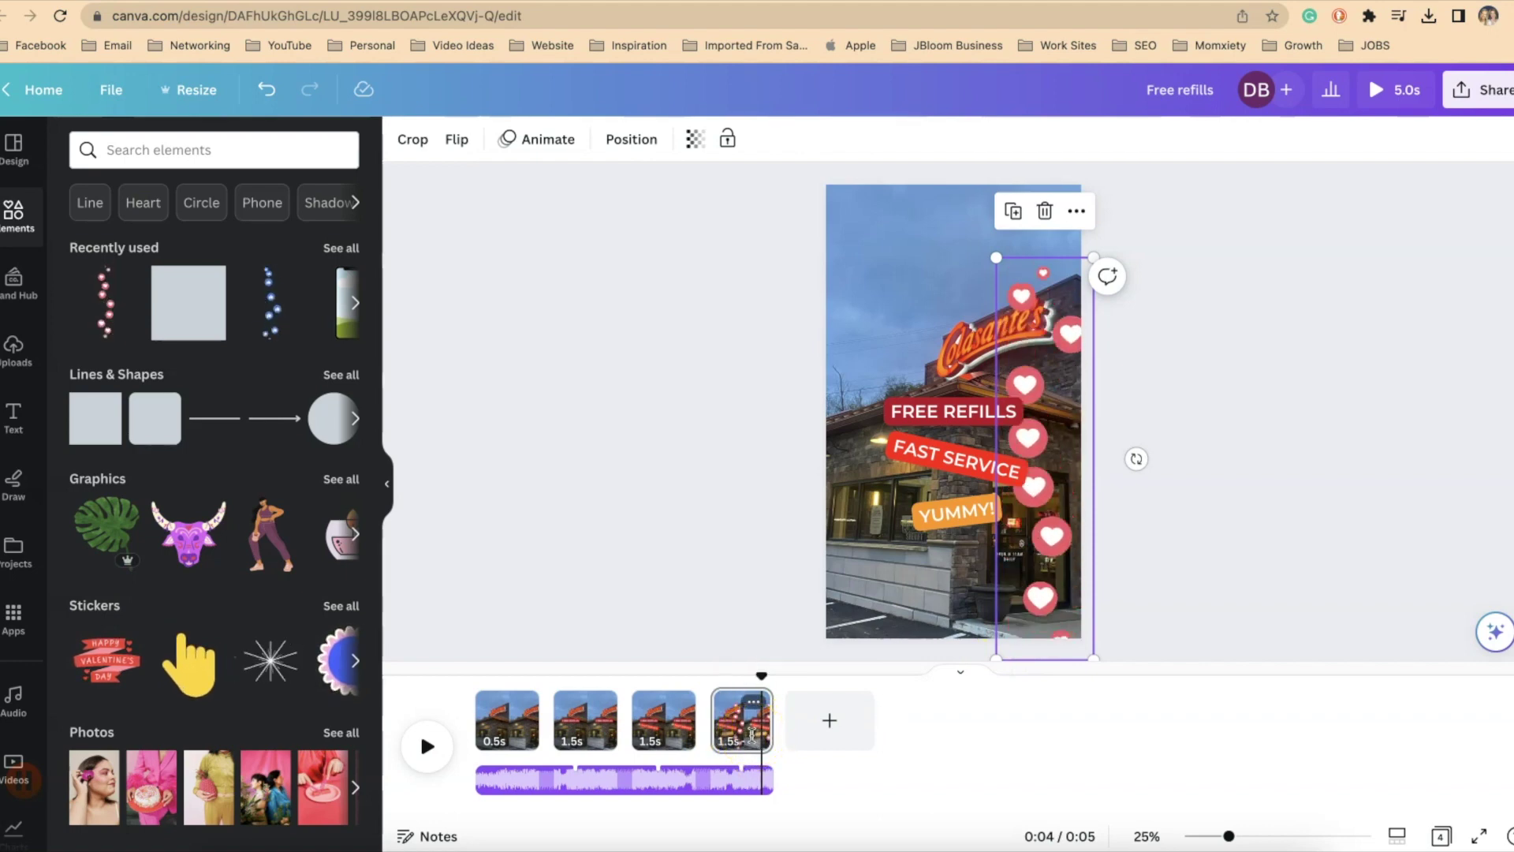
left_click(1040, 588)
left_click(919, 455)
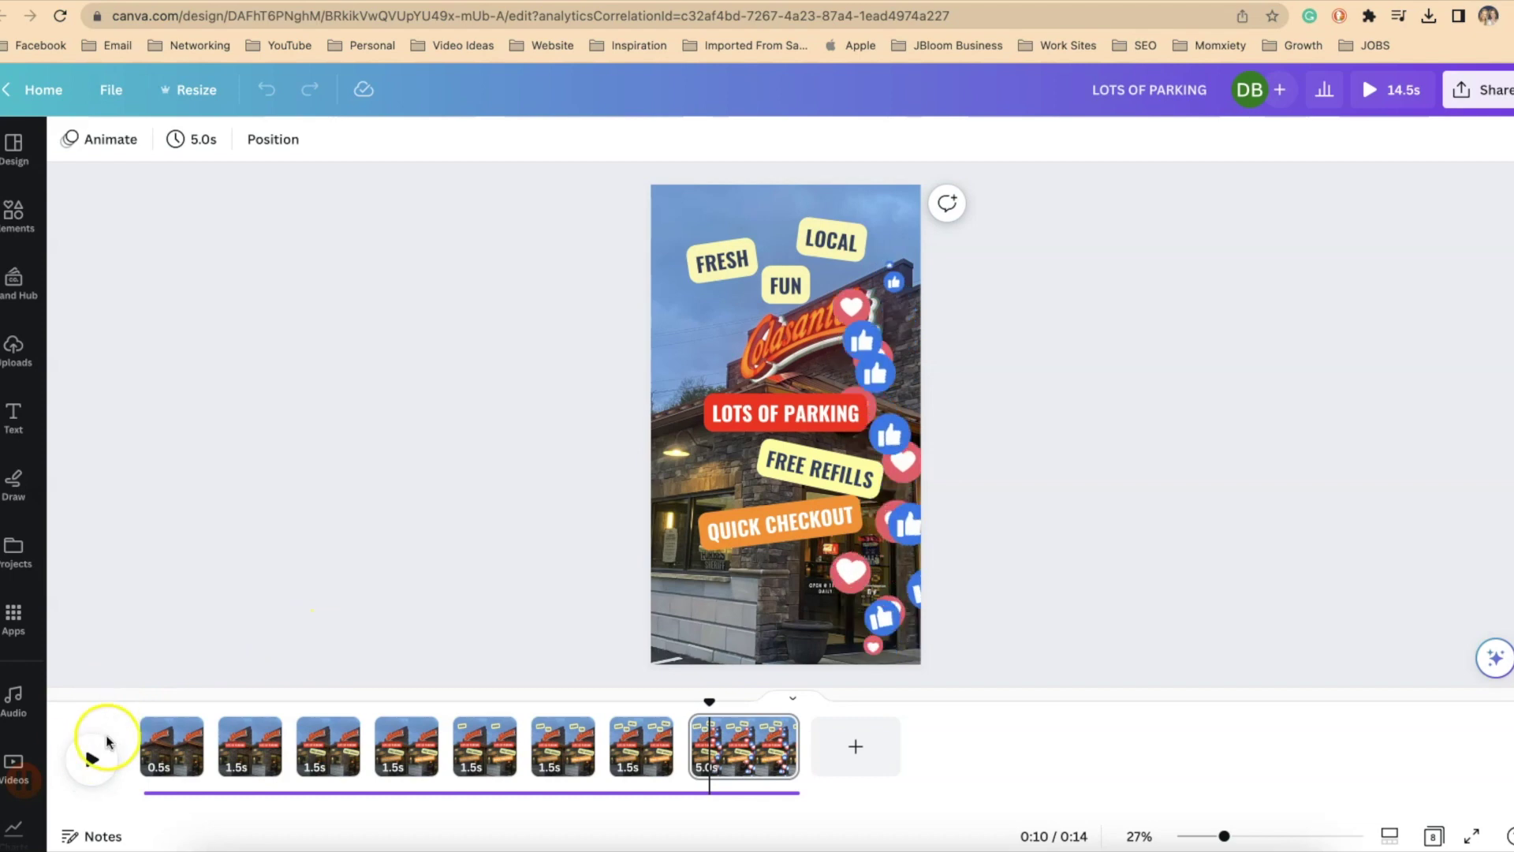
Preview the whole 14.5s reel from the start, stop it, then open the Share panel
left_click(132, 727)
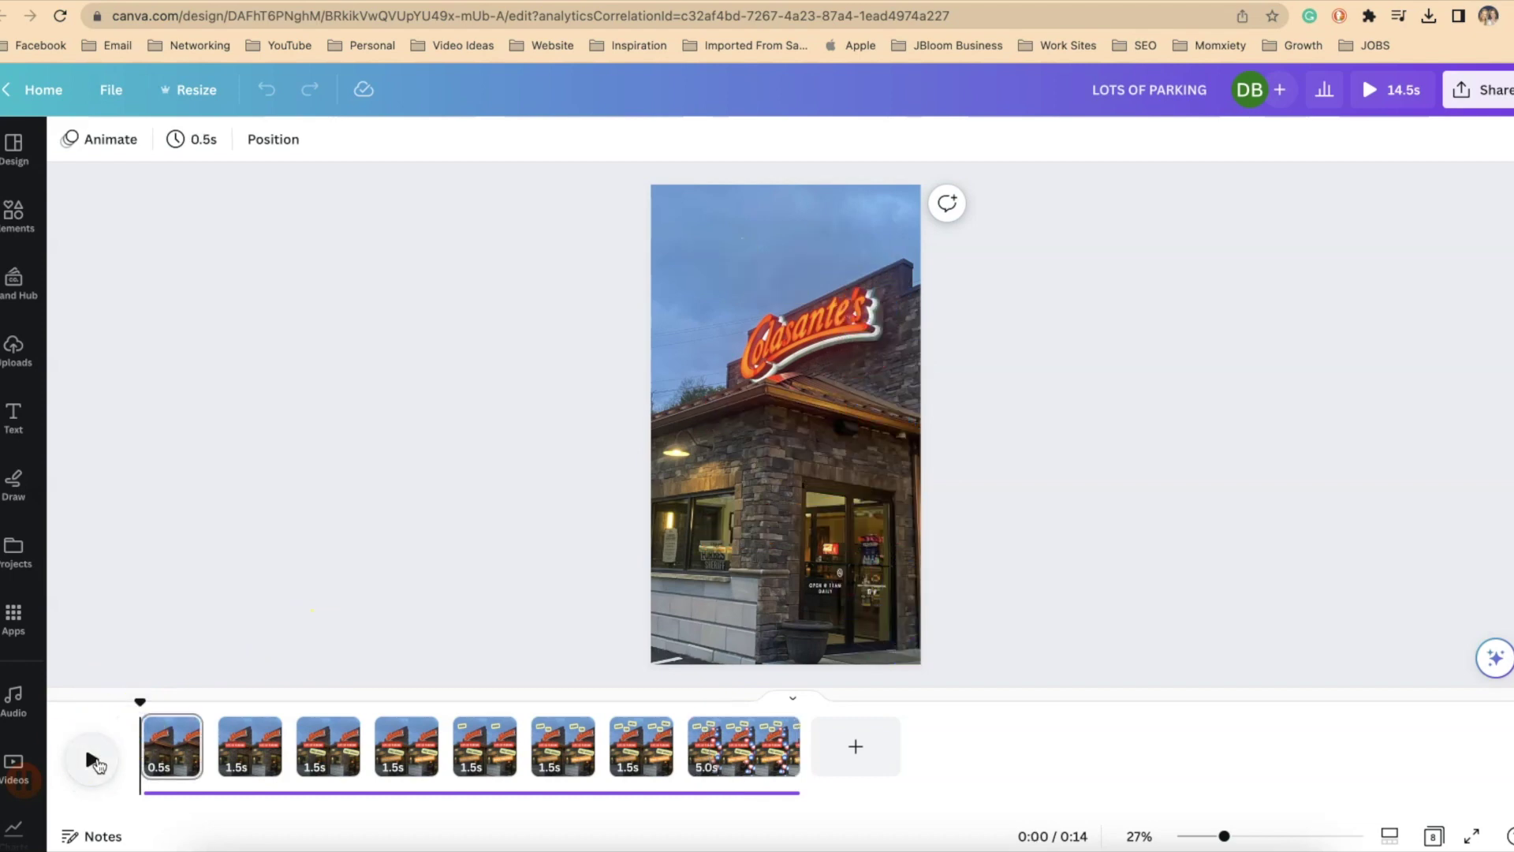
left_click(93, 761)
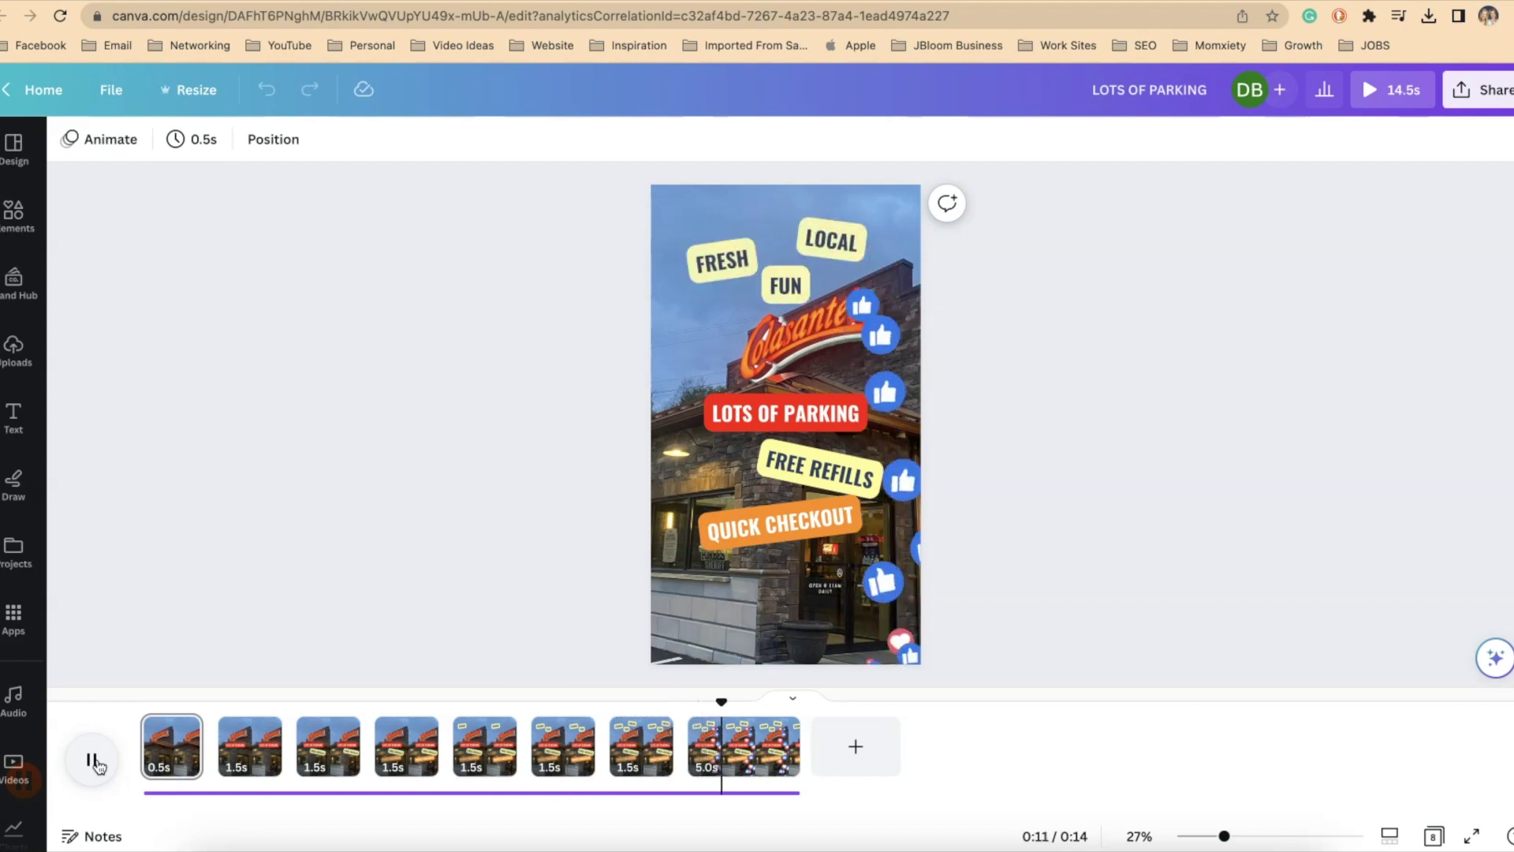
left_click(93, 761)
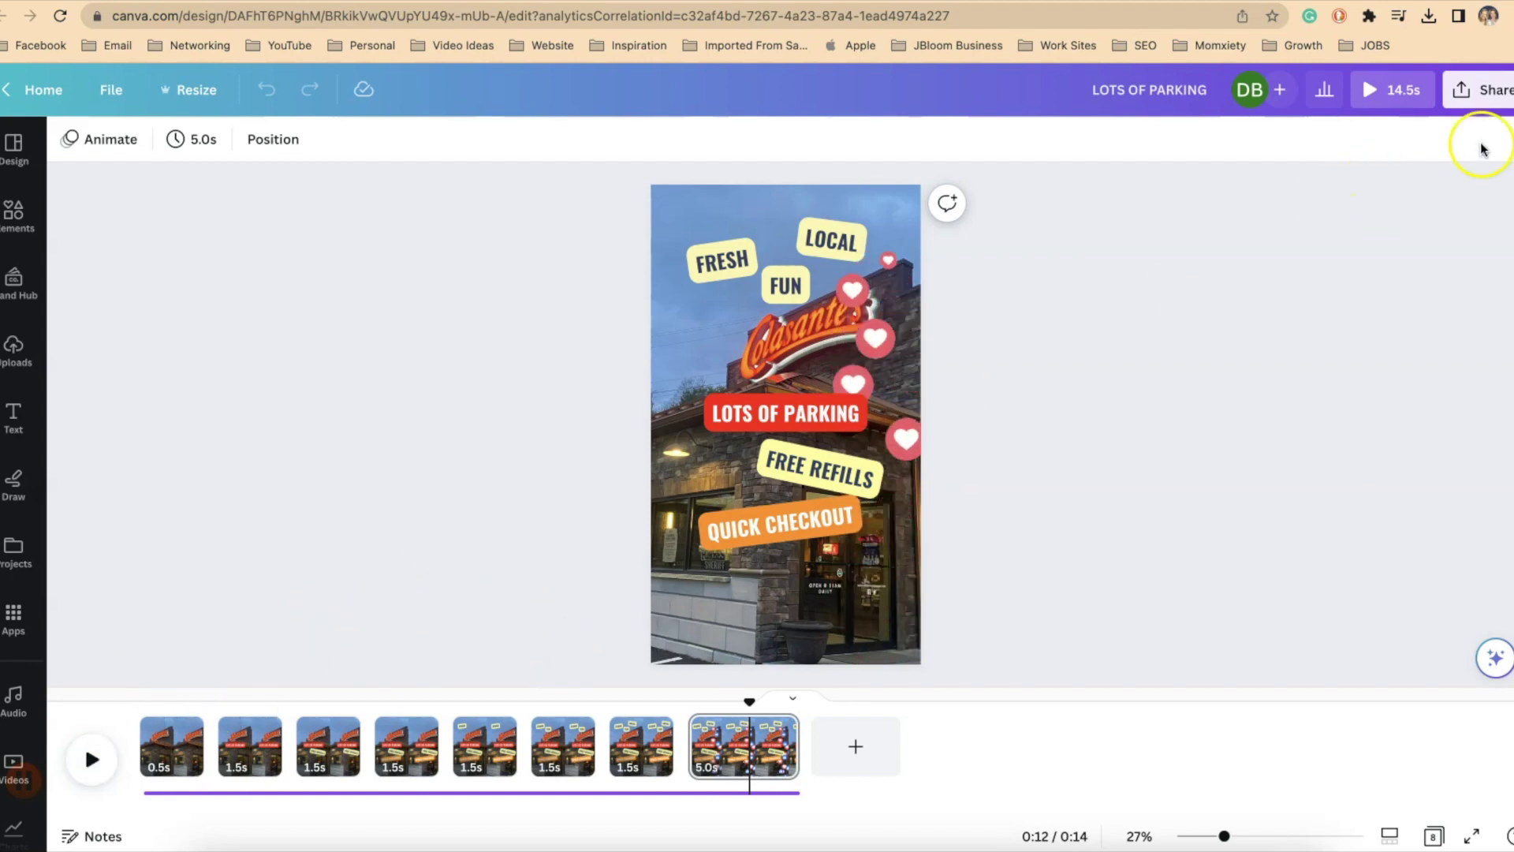
left_click(1486, 101)
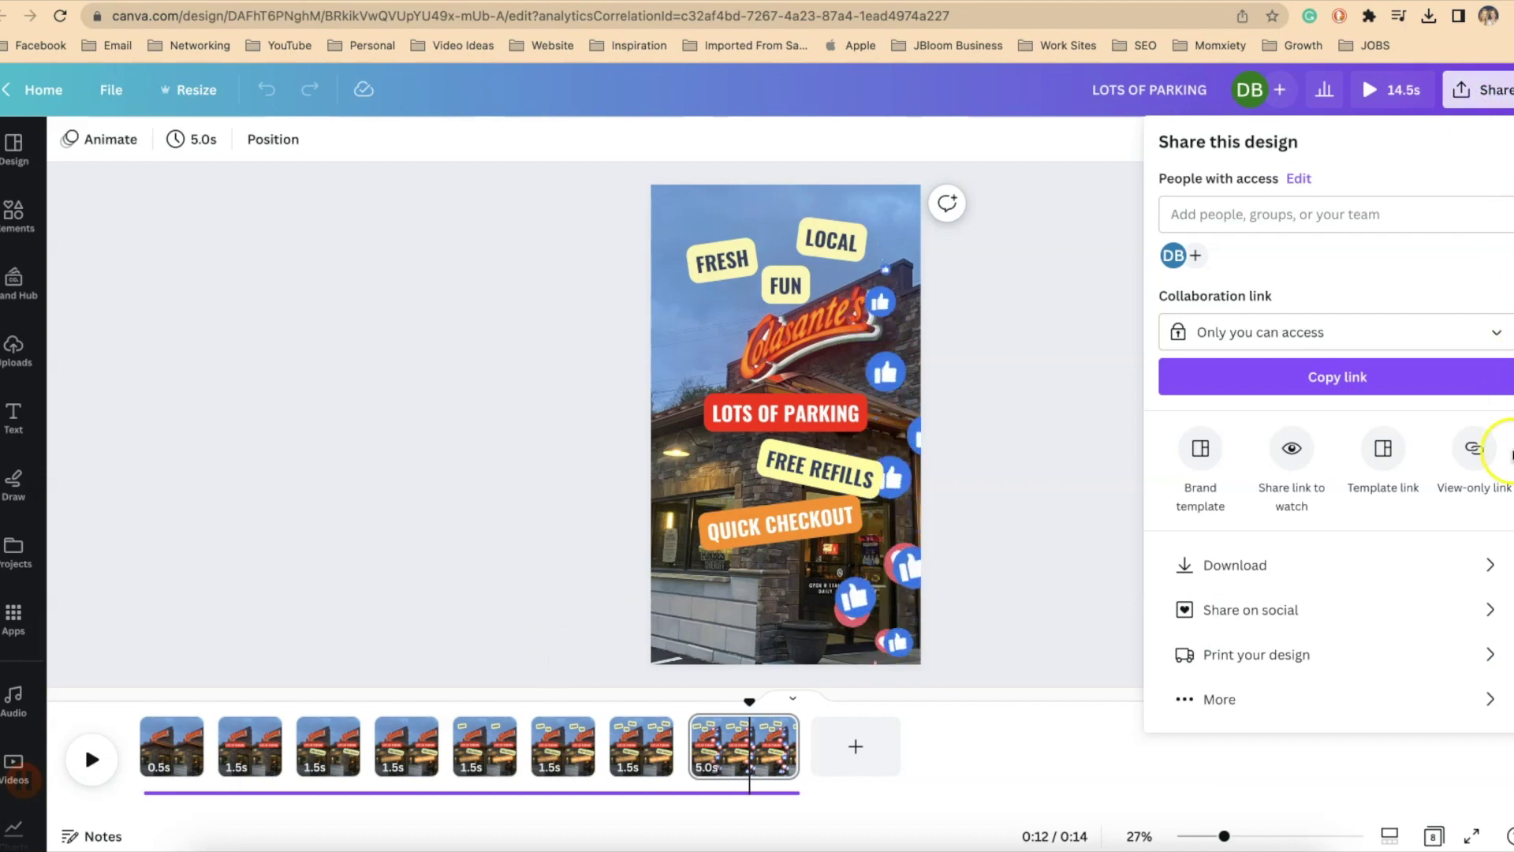
Open the Download settings: MP4 Video, 1080p (HD), all 8 pages
left_click(1496, 565)
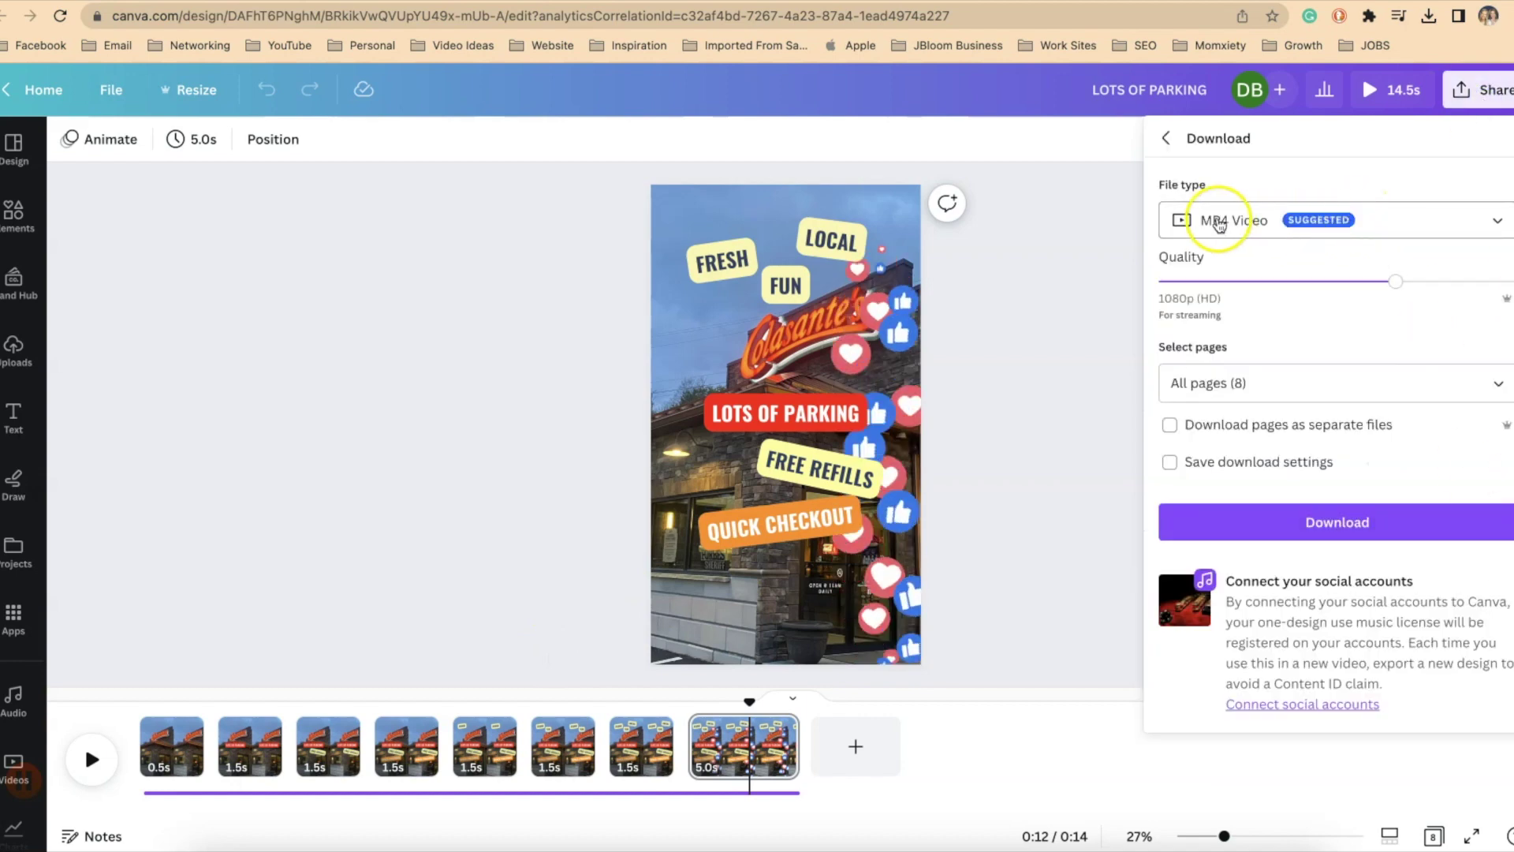